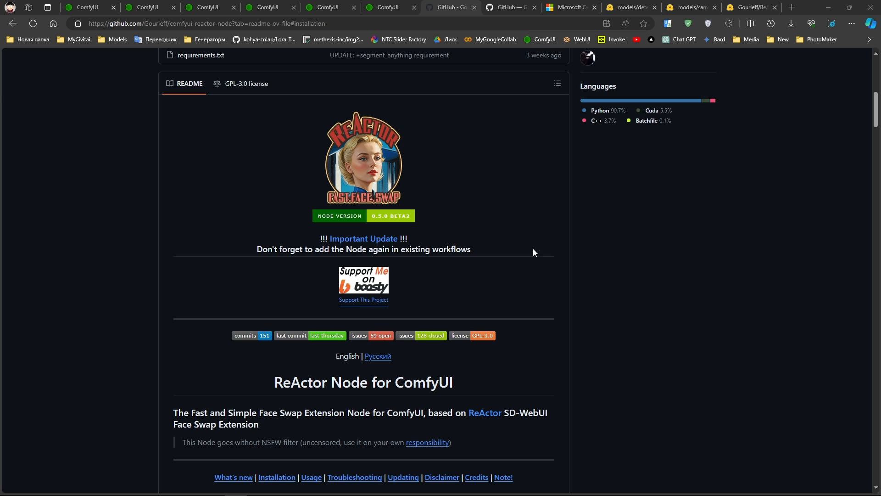
Open the ReActor installation section and expand the standalone ComfyUI for Windows instructions in both the original and the Russian translation
{"action": "left_click", "coordinate": [284, 478]}
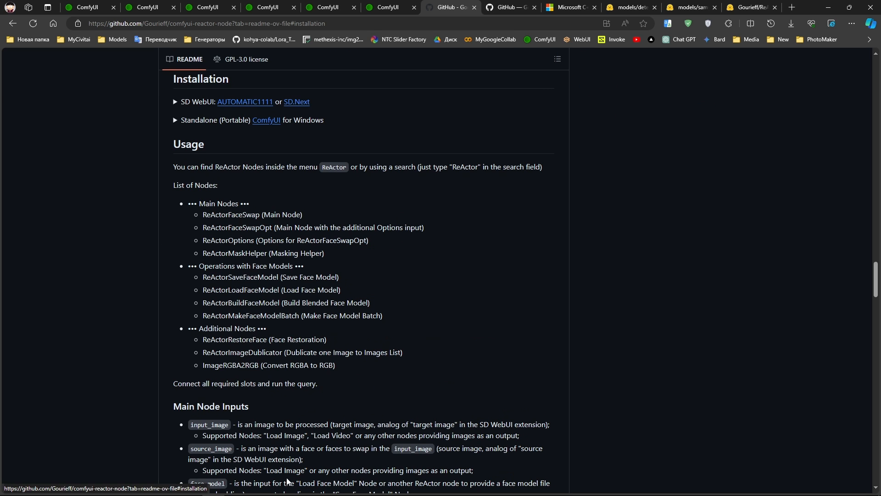
{"action": "left_click", "coordinate": [230, 122]}
{"action": "left_click", "coordinate": [505, 8]}
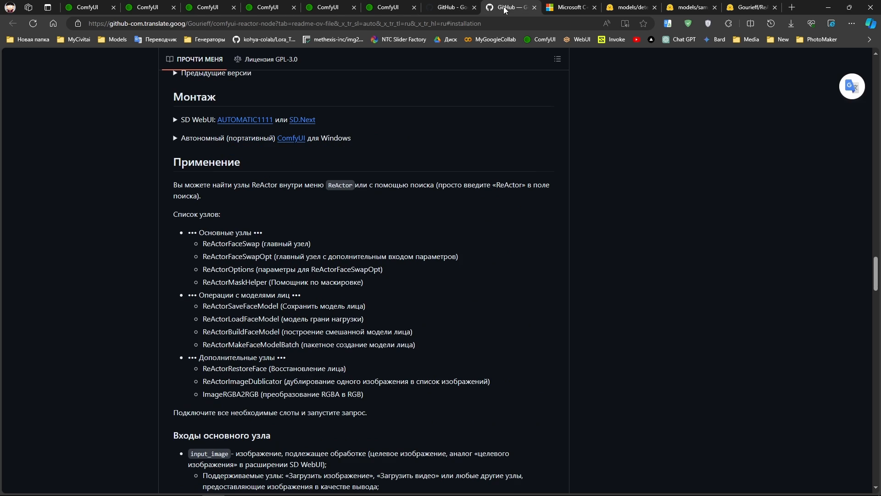
{"action": "left_click", "coordinate": [268, 138]}
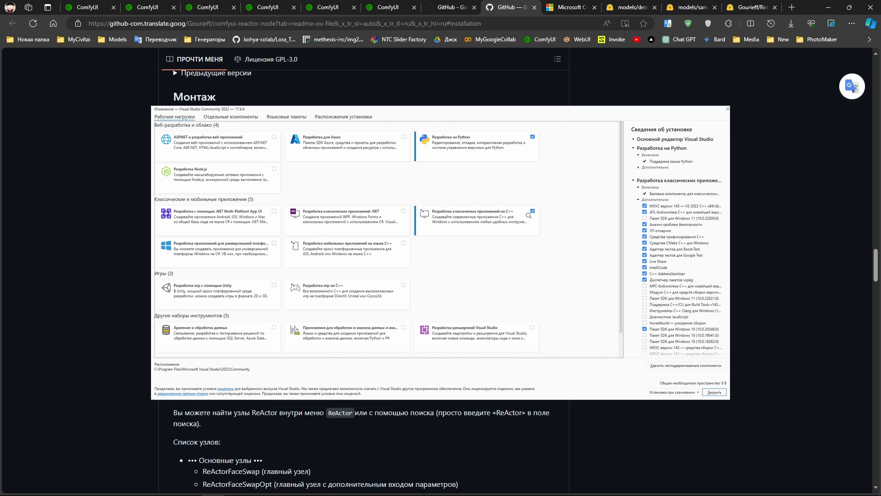
{"action": "left_click", "coordinate": [570, 226]}
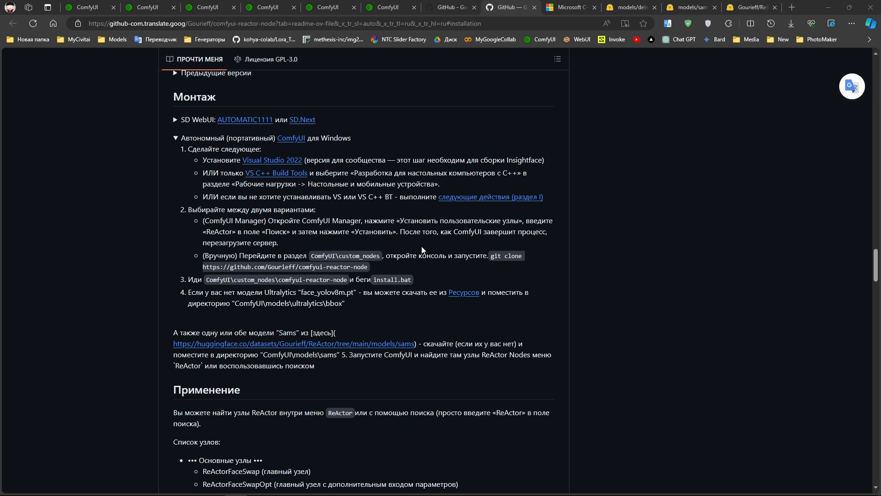
Search the custom nodes in ComfyUI Manager for "reactor", review the ReActor Node entry and close the manager
{"action": "left_click", "coordinate": [88, 7]}
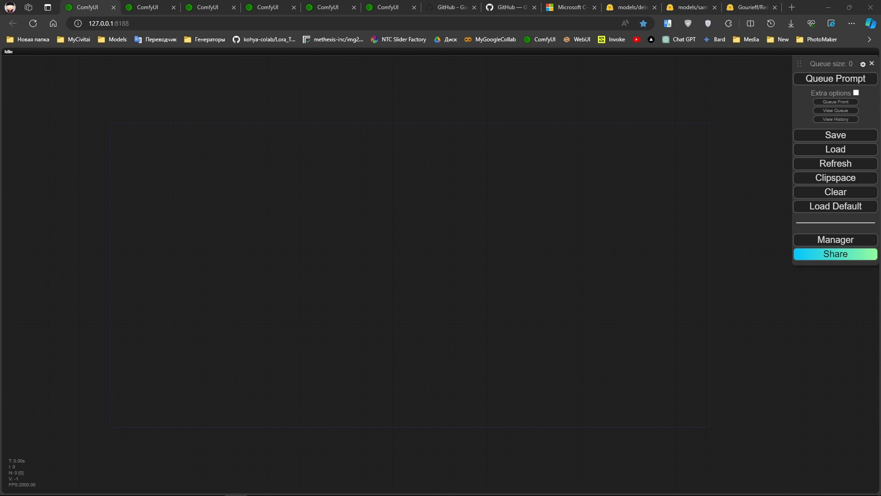
{"action": "left_click", "coordinate": [802, 239]}
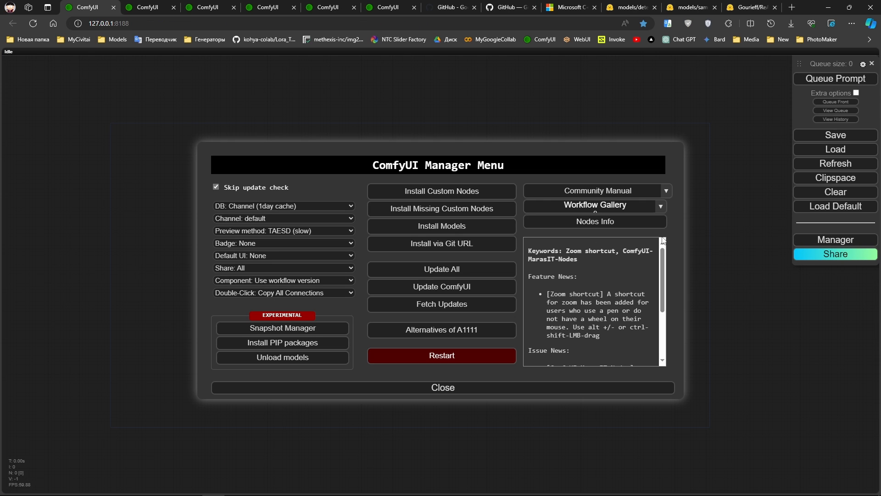
{"action": "left_click", "coordinate": [480, 190]}
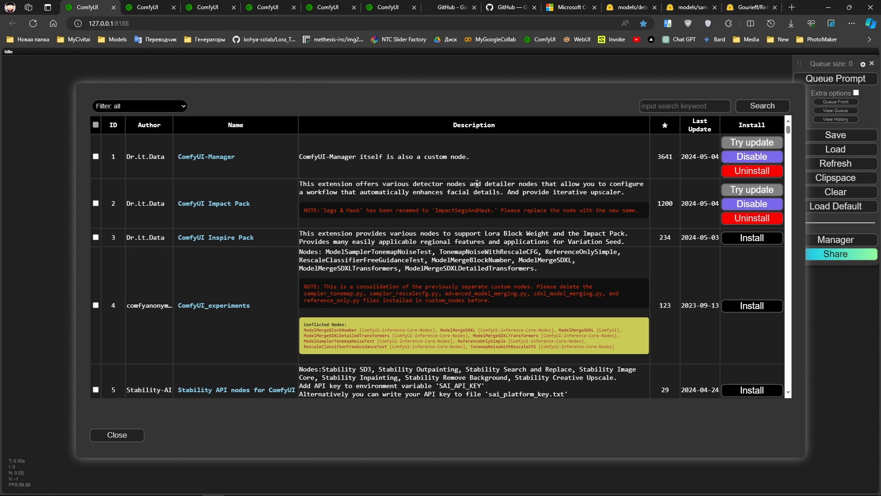
{"action": "left_click", "coordinate": [660, 106]}
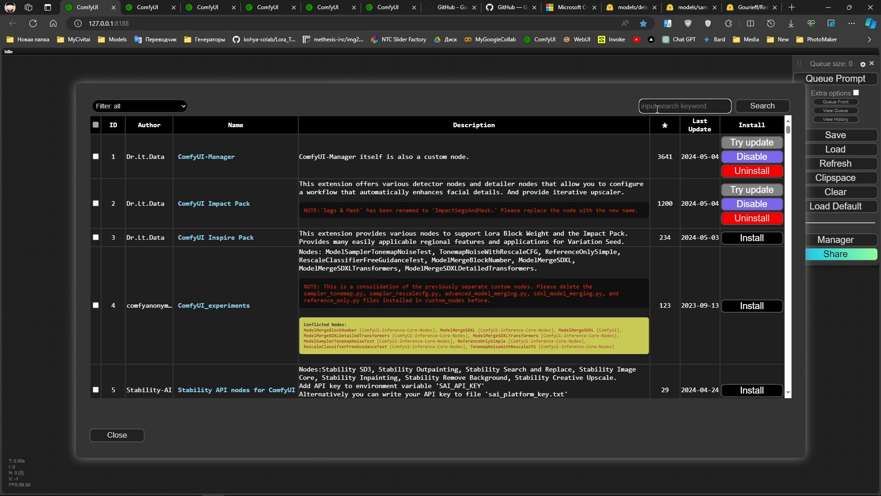
{"action": "type", "text": "reactor"}
{"action": "left_click", "coordinate": [760, 107]}
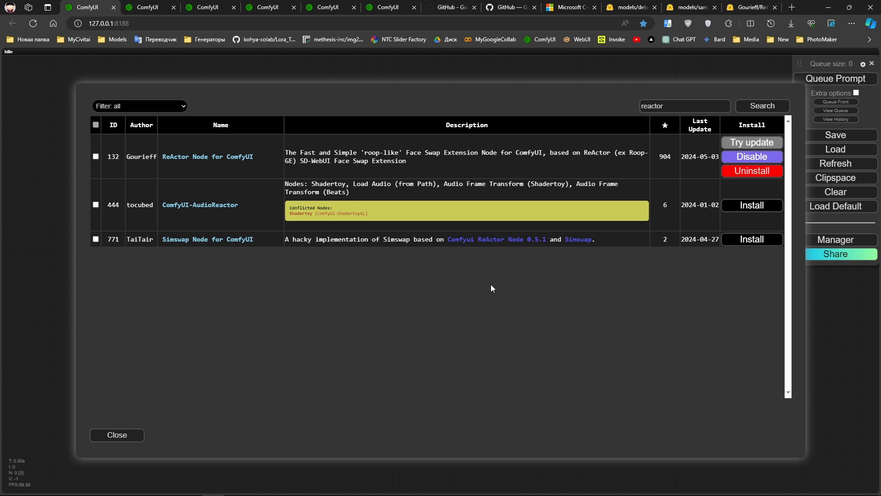
{"action": "left_click", "coordinate": [118, 436]}
{"action": "left_click", "coordinate": [442, 387]}
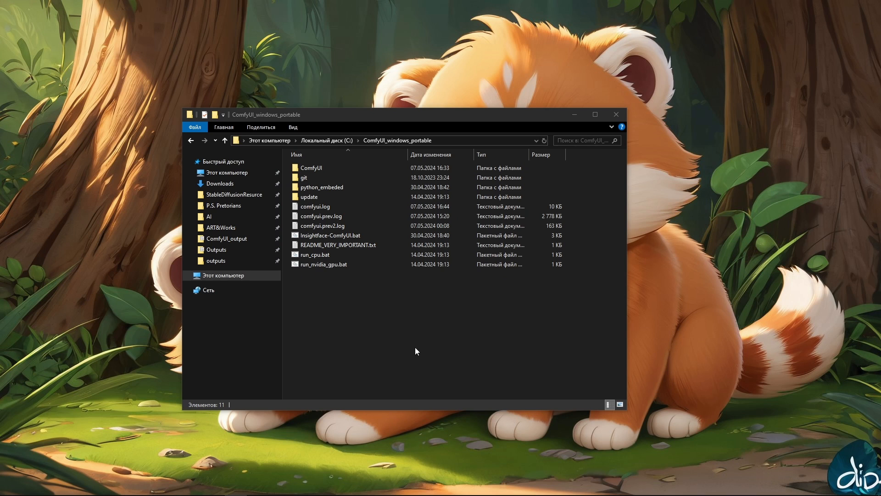
Run install.bat from the ComfyUI\custom_nodes\comfyui-reactor-node folder and dismiss the console once the script is done
{"action": "double_click", "coordinate": [320, 170]}
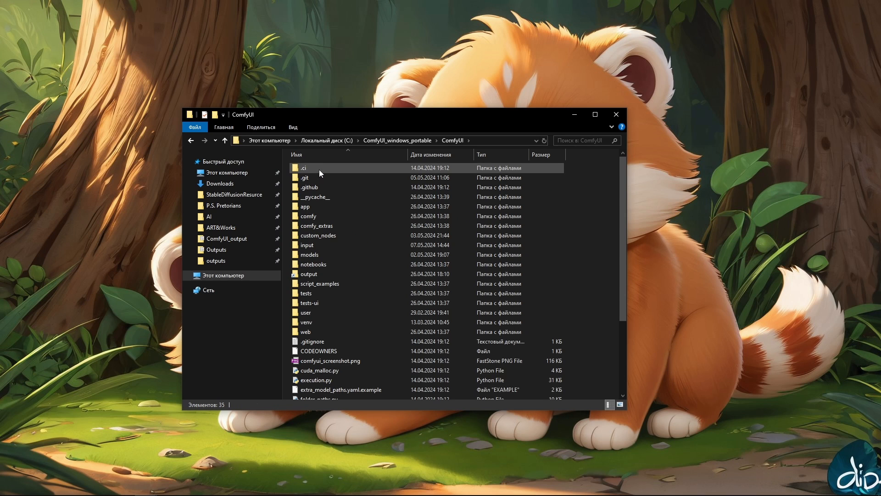
{"action": "double_click", "coordinate": [326, 237]}
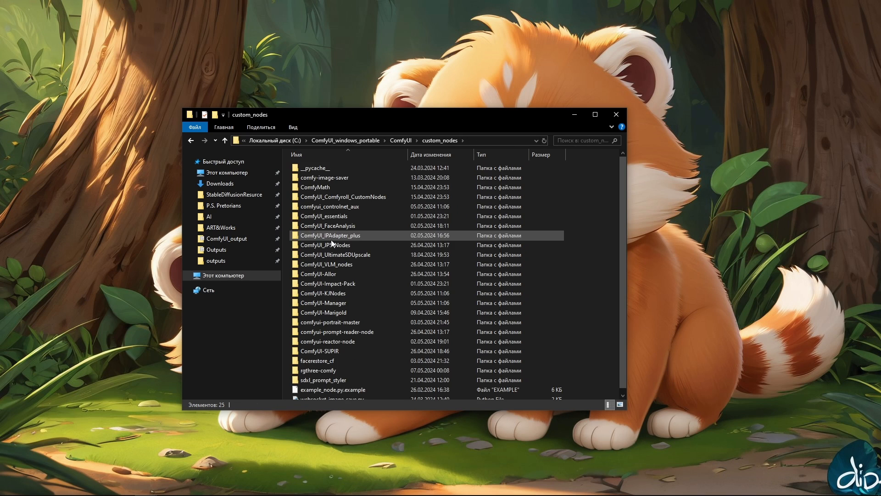
{"action": "double_click", "coordinate": [346, 341]}
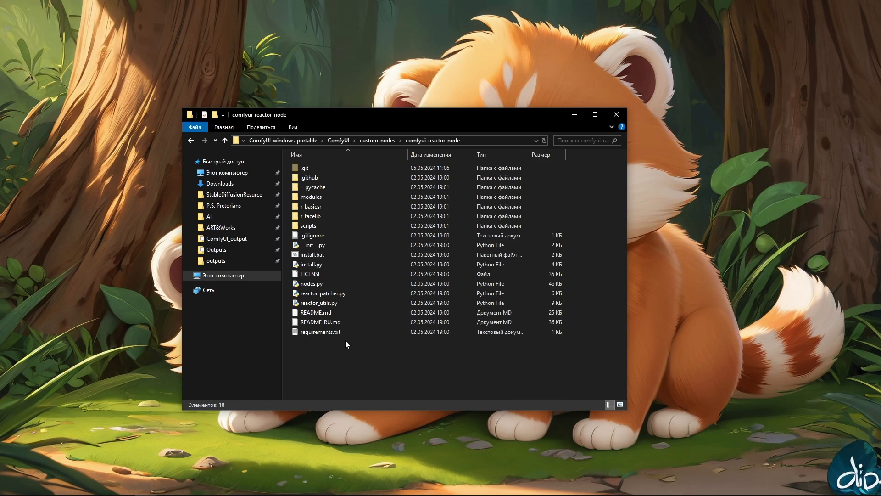
{"action": "double_click", "coordinate": [319, 256]}
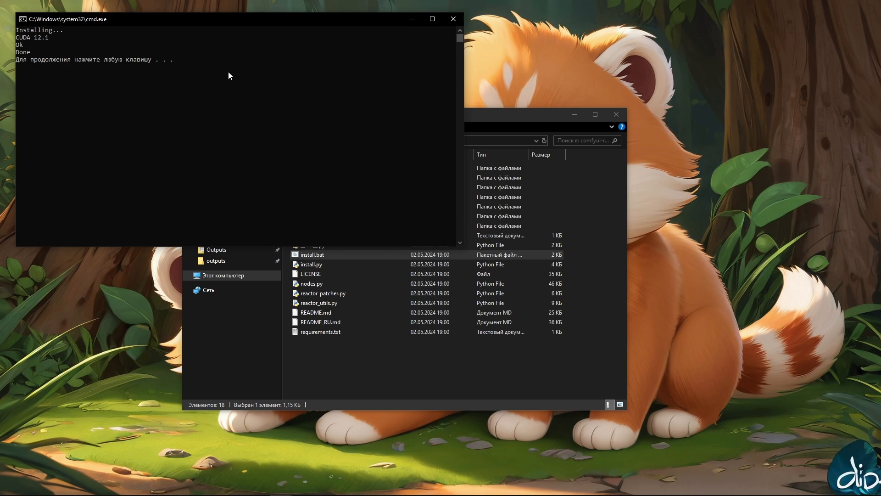
{"action": "key", "text": "Return"}
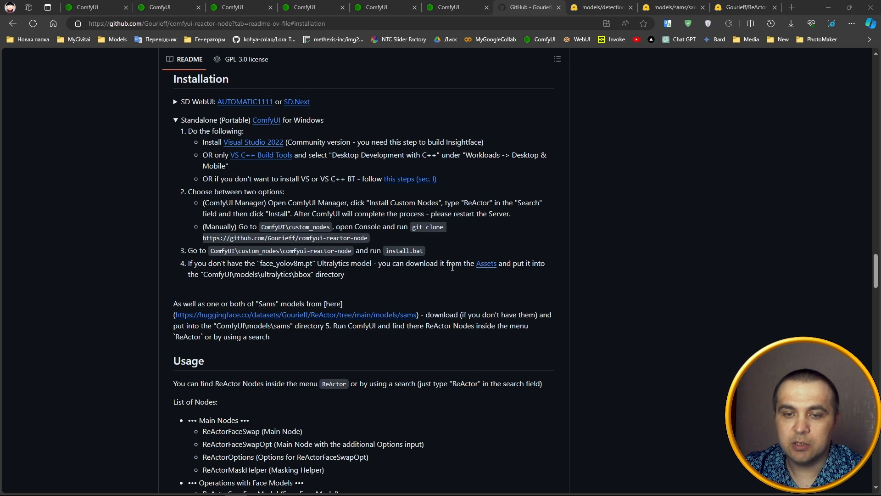
Start downloading face_yolov8m.pt from the Assets page linked in the installation instructions and cancel the download
{"action": "left_click", "coordinate": [486, 268]}
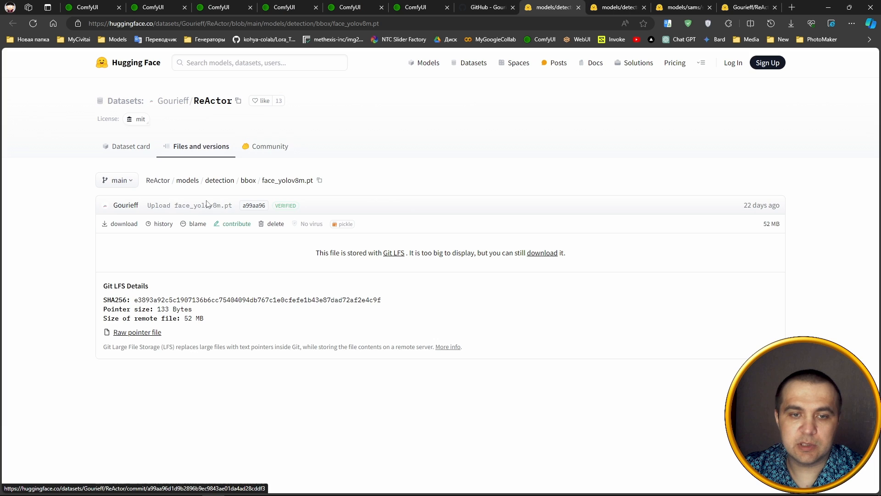
{"action": "left_click", "coordinate": [123, 225]}
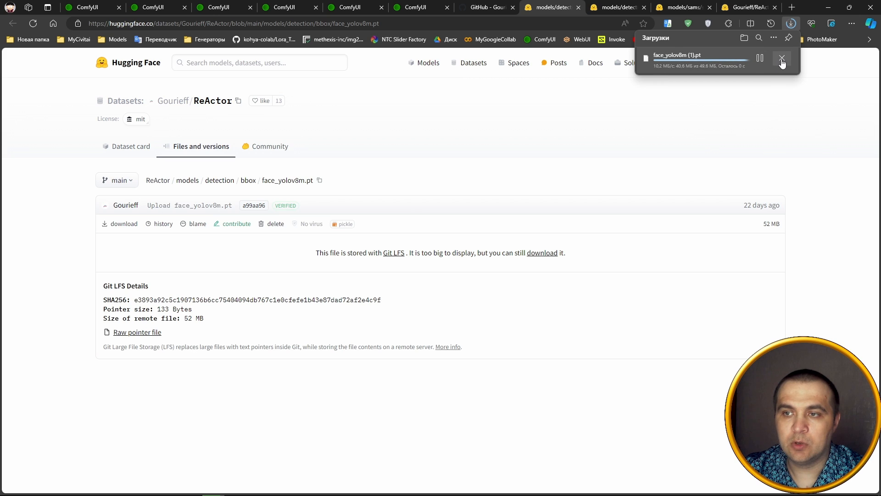
{"action": "left_click", "coordinate": [781, 58]}
Move face_yolov8m.pt from ComfyUI\models\ultralytics into its bbox subfolder and open that subfolder
{"action": "left_click", "coordinate": [641, 137]}
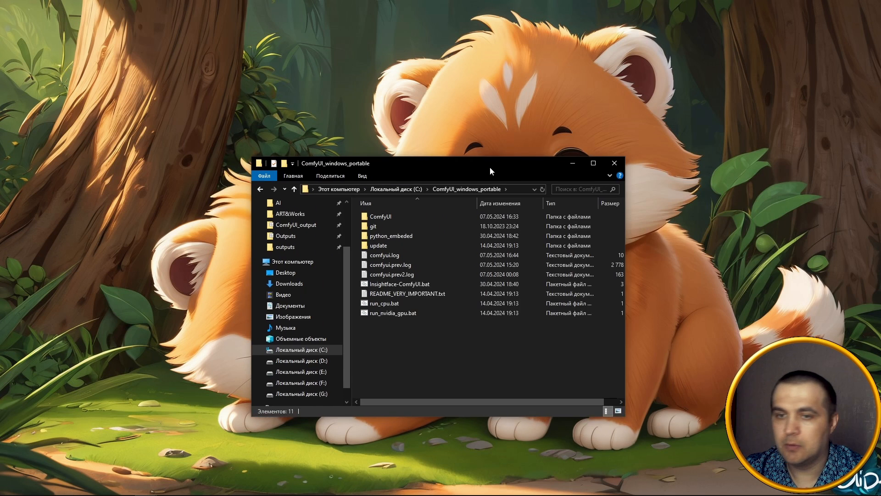
{"action": "left_click_drag", "start_coordinate": [489, 168], "coordinate": [467, 103]}
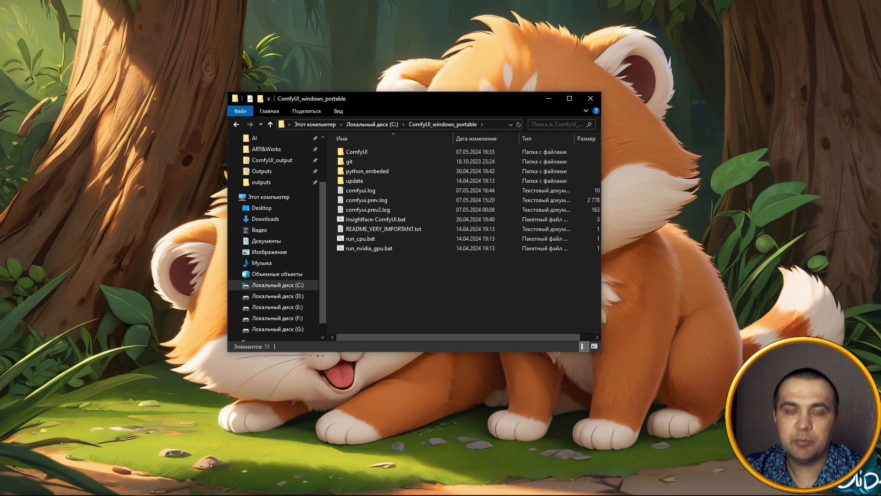
{"action": "double_click", "coordinate": [355, 153]}
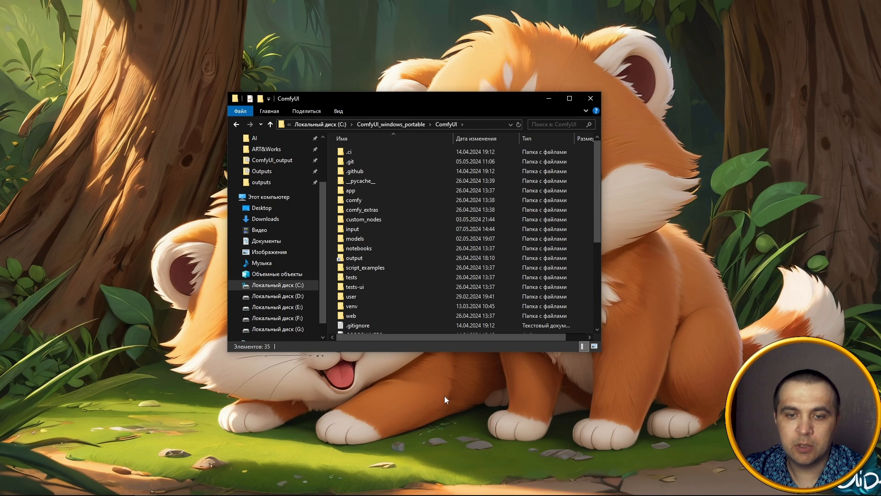
{"action": "double_click", "coordinate": [356, 239]}
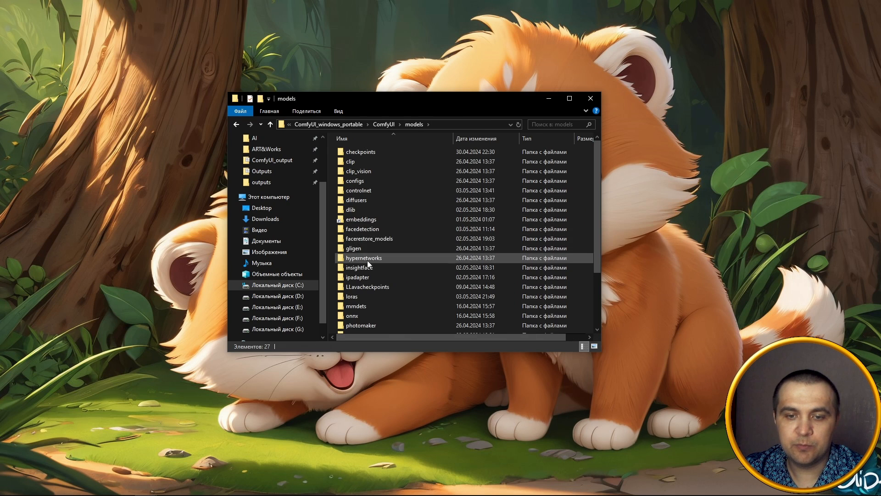
{"action": "scroll", "coordinate": [370, 264], "scroll_direction": "down", "scroll_amount": 3}
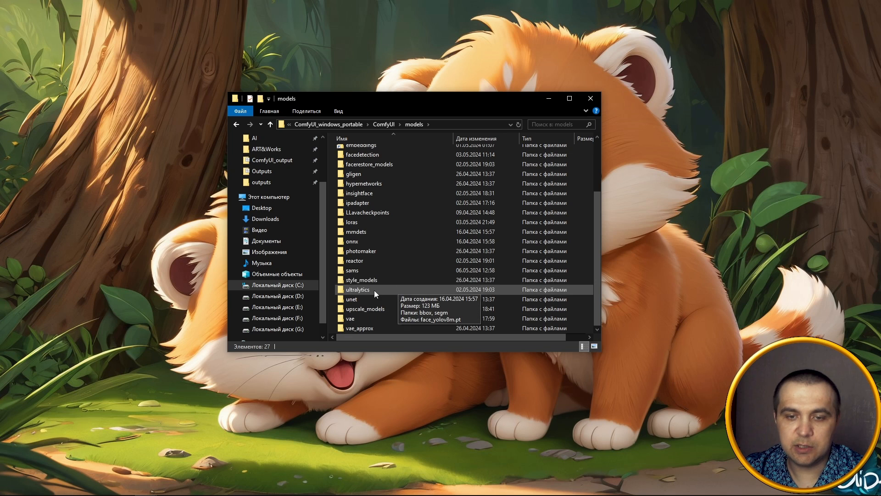
{"action": "double_click", "coordinate": [360, 291]}
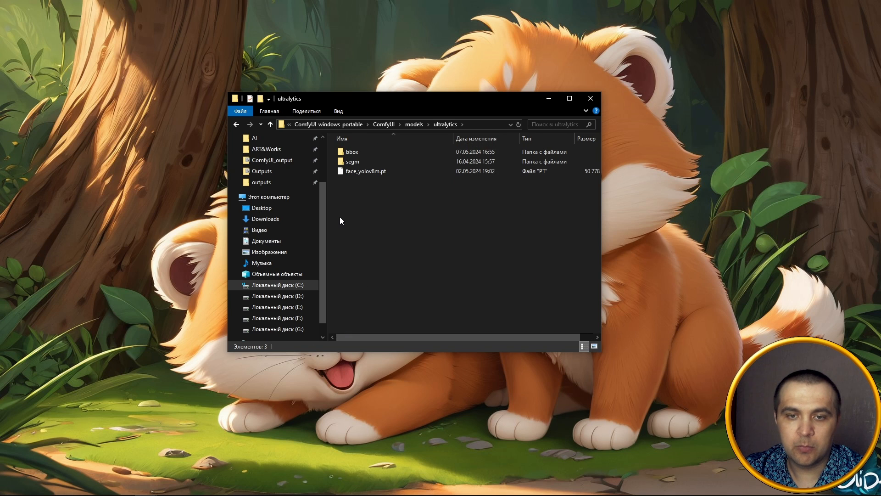
{"action": "left_click", "coordinate": [360, 172]}
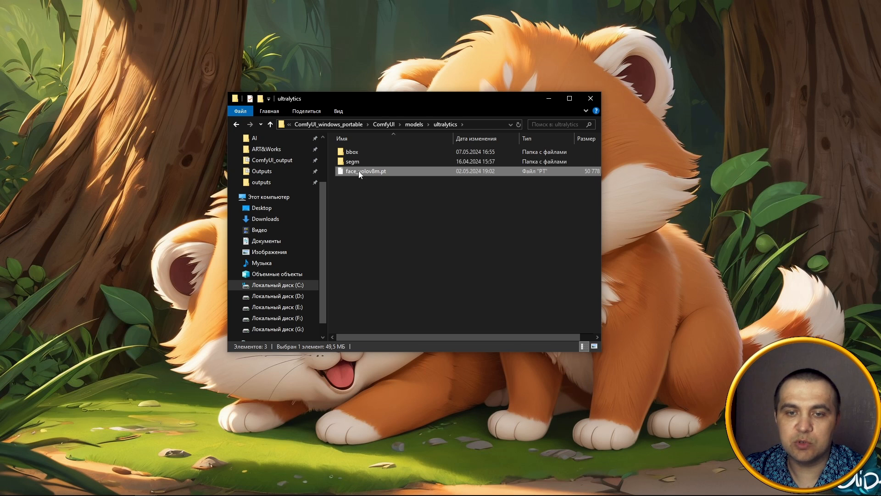
{"action": "left_click_drag", "start_coordinate": [360, 172], "coordinate": [355, 154]}
{"action": "double_click", "coordinate": [351, 152]}
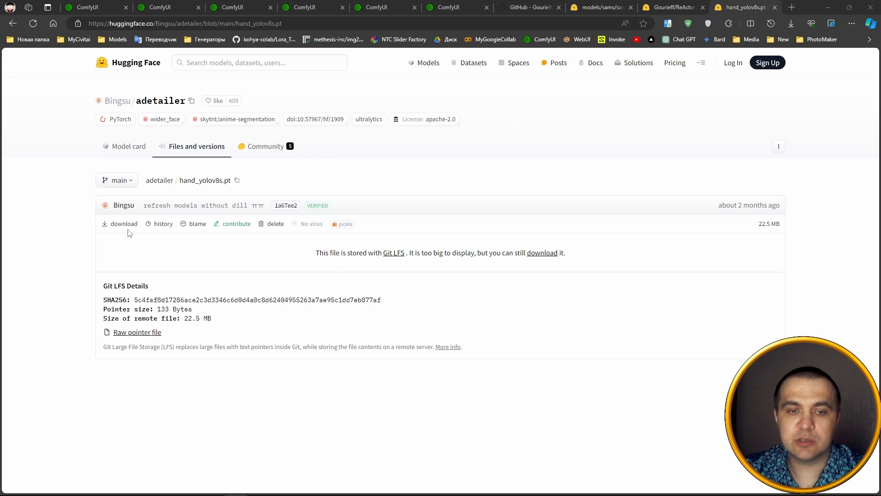
Download the hand_yolov8s.pt model from the Bingsu/adetailer repository and highlight its file name
{"action": "left_click", "coordinate": [123, 224]}
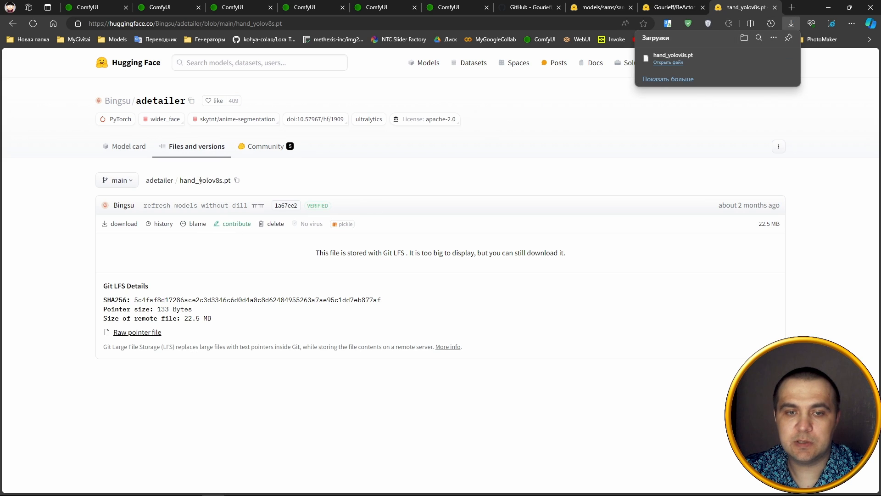
{"action": "left_click_drag", "start_coordinate": [179, 180], "coordinate": [230, 183]}
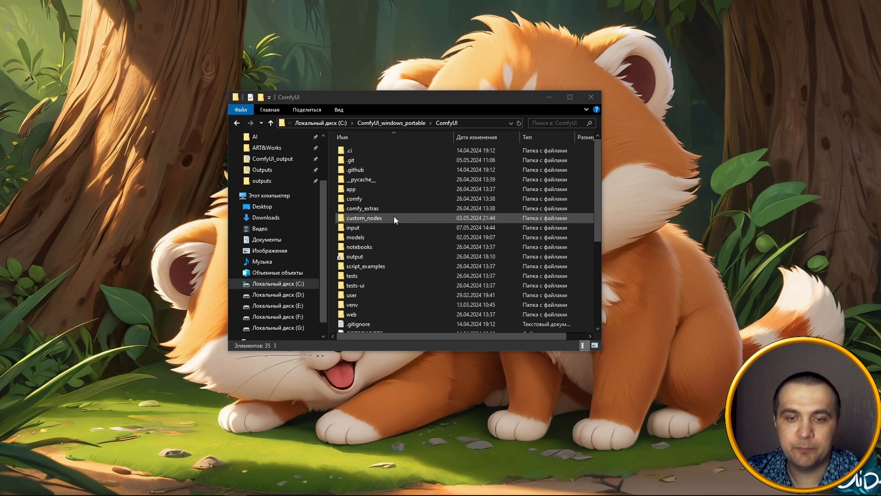
Paste sam_vit_b_01ec64.pth and sam_vit_l_0b3195.pth into the ComfyUI\models\sams folder
{"action": "double_click", "coordinate": [379, 236]}
{"action": "scroll", "coordinate": [385, 238], "scroll_direction": "down", "scroll_amount": 3}
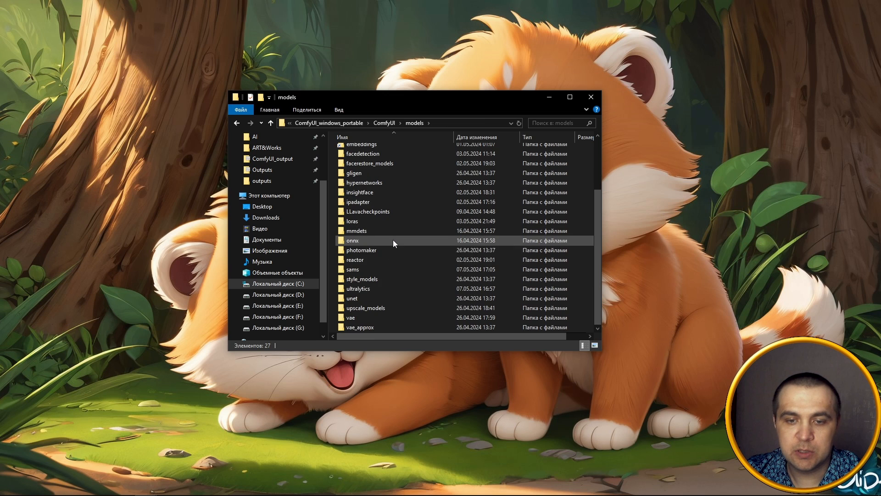
{"action": "double_click", "coordinate": [359, 271]}
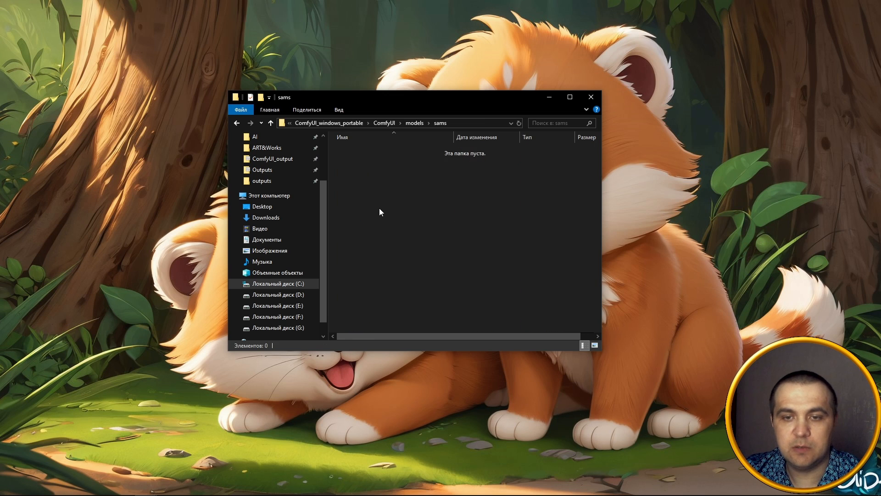
{"action": "key", "text": "ctrl+v"}
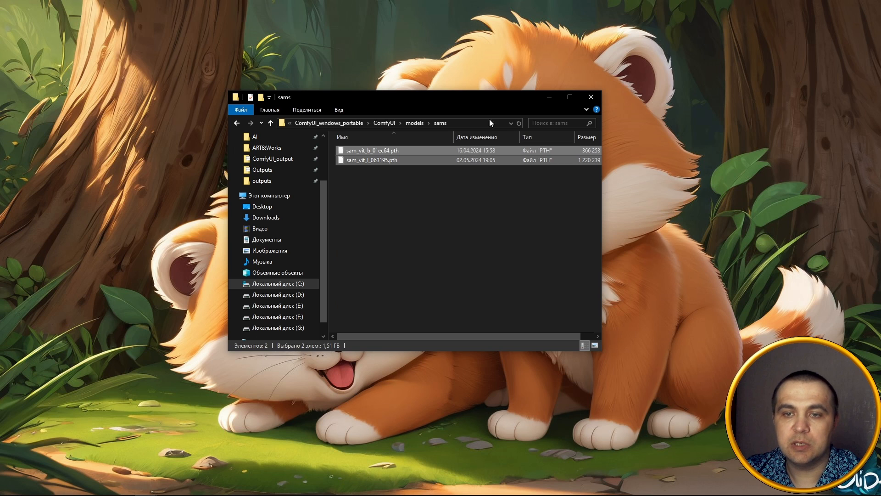
{"action": "left_click", "coordinate": [495, 185]}
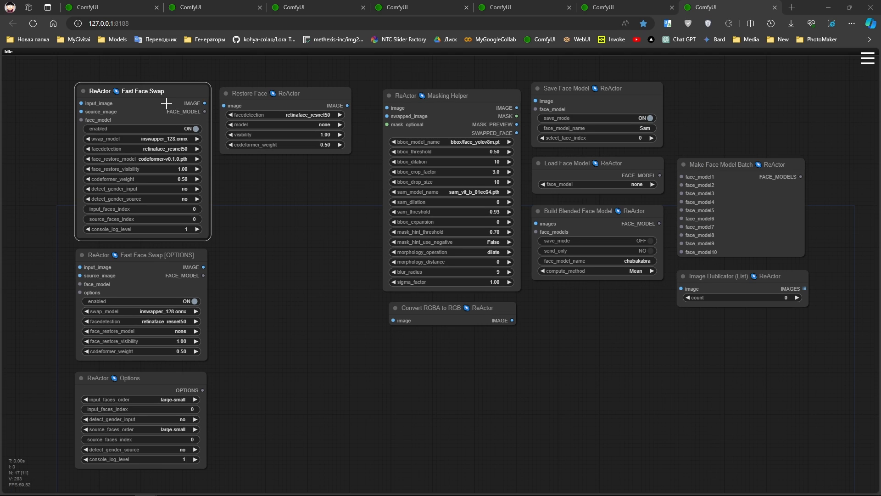
Open the face swap workflow in ComfyUI and examine the source and input images connected to the ReActor Fast Face Swap node
{"action": "left_click", "coordinate": [127, 7]}
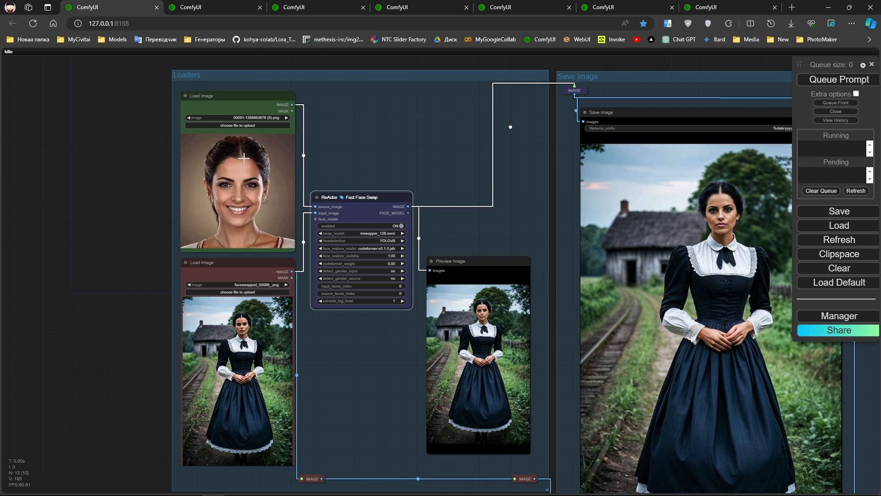
{"action": "scroll", "coordinate": [242, 362], "scroll_direction": "up", "scroll_amount": 4}
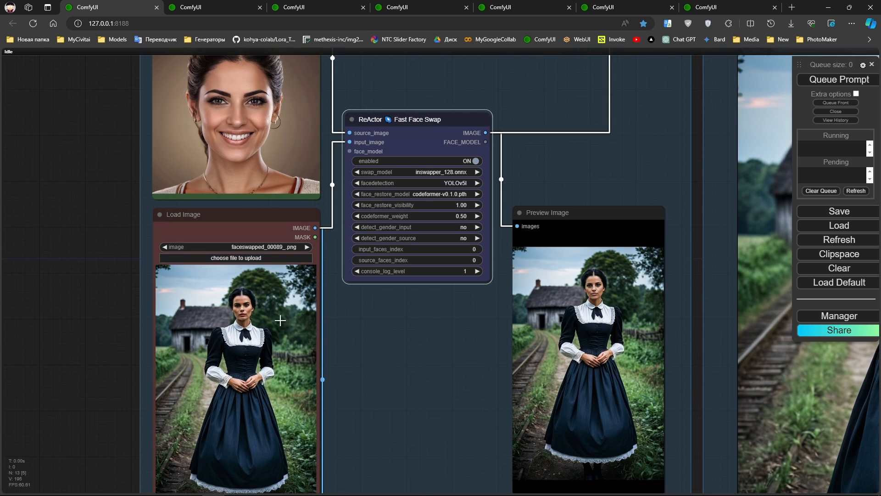
{"action": "left_click_drag", "start_coordinate": [280, 320], "coordinate": [287, 274]}
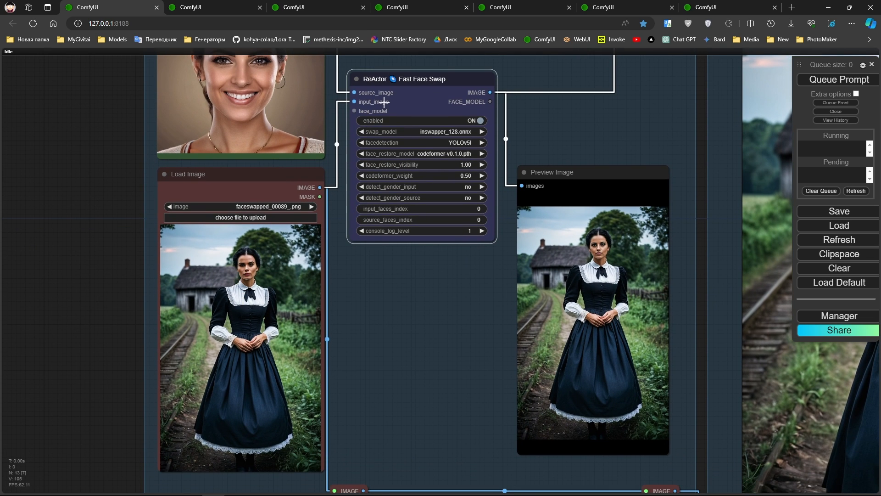
{"action": "left_click_drag", "start_coordinate": [383, 102], "coordinate": [387, 169]}
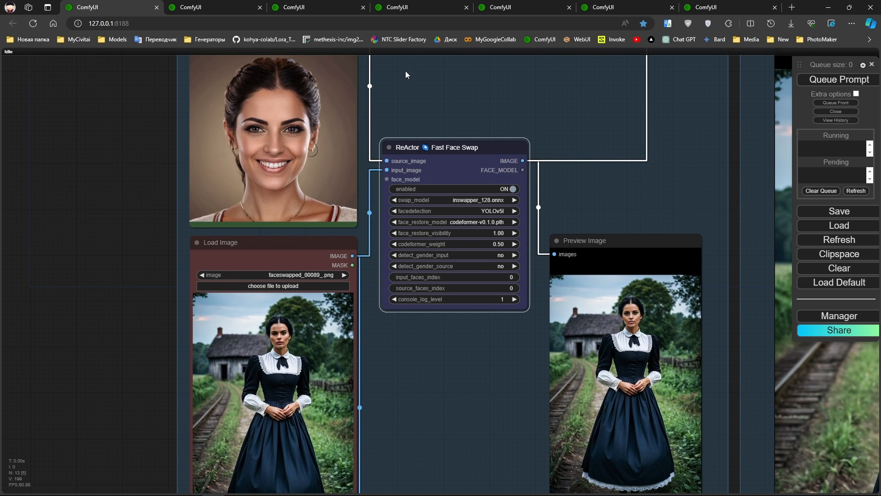
Examine the ReActor Fast Face Swap node's image input connections and its output link to the Preview Image node
{"action": "left_click_drag", "start_coordinate": [406, 74], "coordinate": [442, 191]}
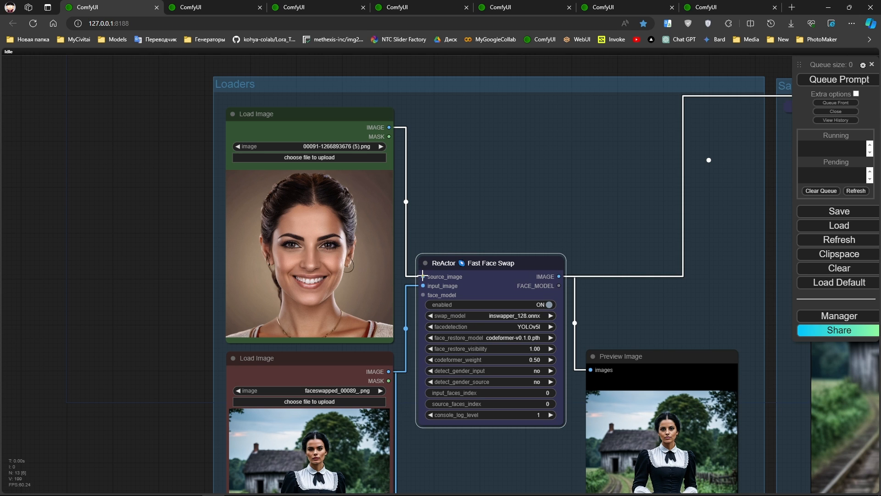
{"action": "mouse_move", "coordinate": [423, 275]}
{"action": "left_mouse_down"}
{"action": "mouse_move", "coordinate": [409, 244]}
{"action": "mouse_move", "coordinate": [422, 276]}
{"action": "left_mouse_up"}
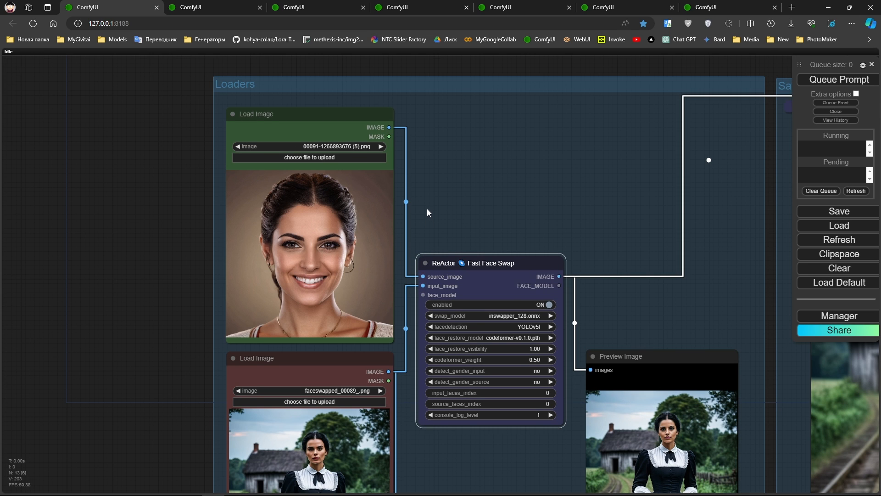
{"action": "scroll", "coordinate": [427, 212], "scroll_direction": "down", "scroll_amount": 4}
{"action": "left_click_drag", "start_coordinate": [495, 195], "coordinate": [301, 84]}
{"action": "left_click_drag", "start_coordinate": [413, 160], "coordinate": [268, 205]}
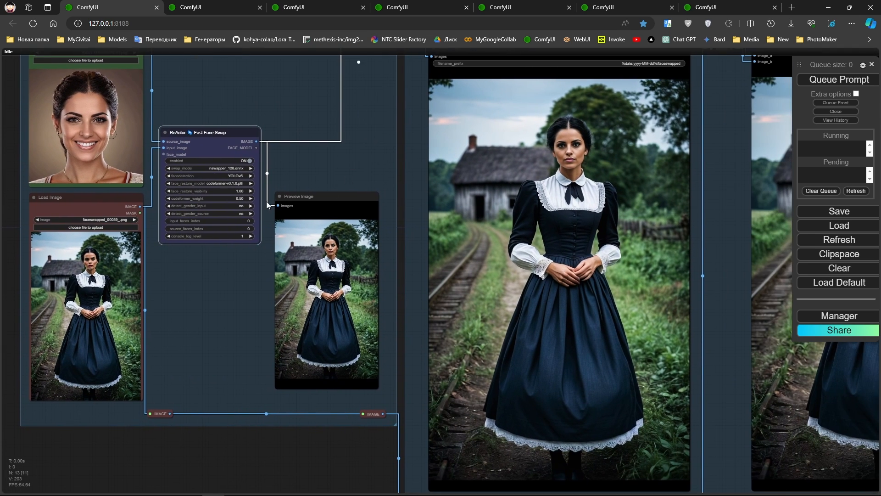
{"action": "scroll", "coordinate": [267, 205], "scroll_direction": "up", "scroll_amount": 3}
{"action": "left_click_drag", "start_coordinate": [323, 197], "coordinate": [329, 209]}
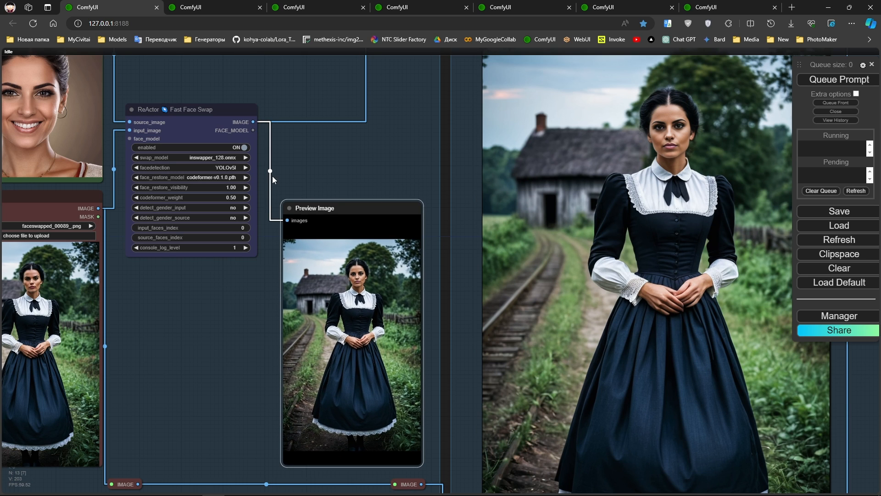
{"action": "scroll", "coordinate": [329, 276], "scroll_direction": "down", "scroll_amount": 1}
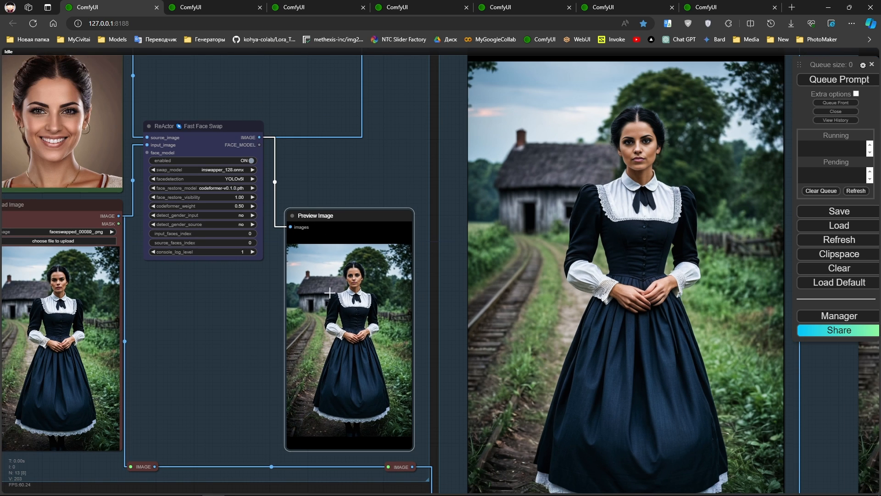
{"action": "scroll", "coordinate": [285, 248], "scroll_direction": "down", "scroll_amount": 3}
{"action": "scroll", "coordinate": [321, 221], "scroll_direction": "down", "scroll_amount": 2}
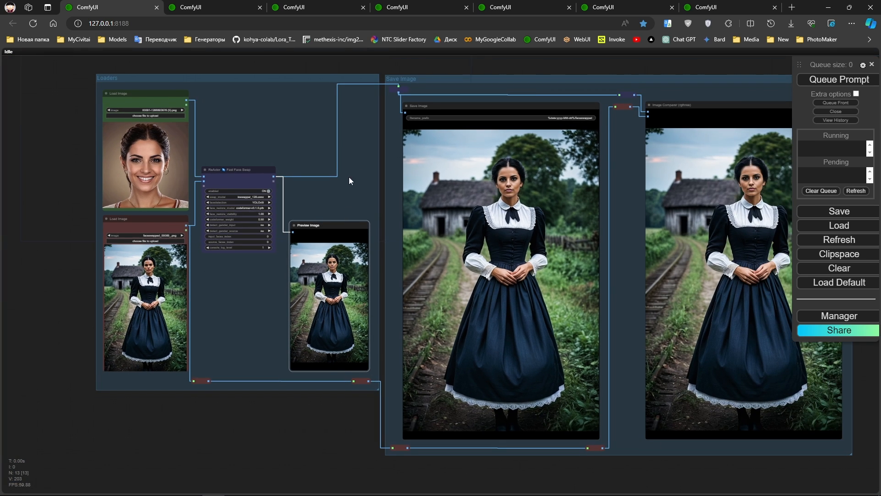
Examine the Save Image and Image Comparer nodes and how the swapped image reaches them from the loaders group
{"action": "left_click_drag", "start_coordinate": [350, 179], "coordinate": [289, 189]}
{"action": "scroll", "coordinate": [381, 149], "scroll_direction": "up", "scroll_amount": 3}
{"action": "left_click", "coordinate": [377, 103]}
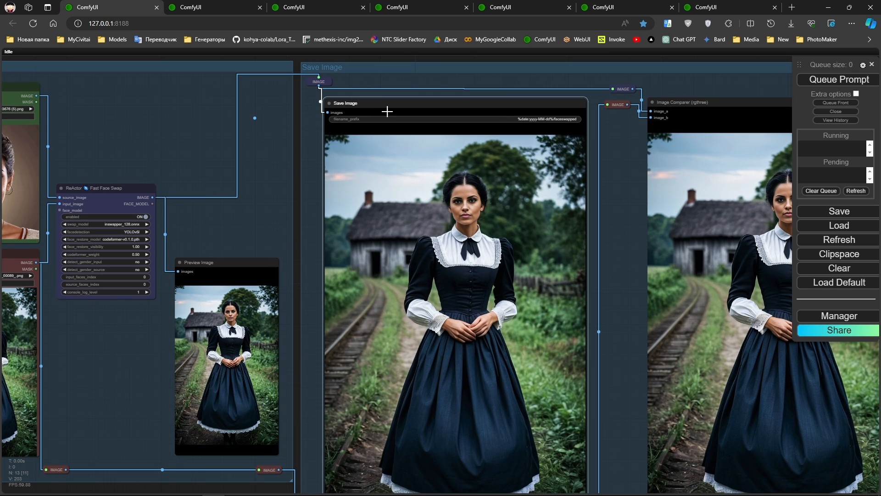
{"action": "scroll", "coordinate": [413, 202], "scroll_direction": "down", "scroll_amount": 2}
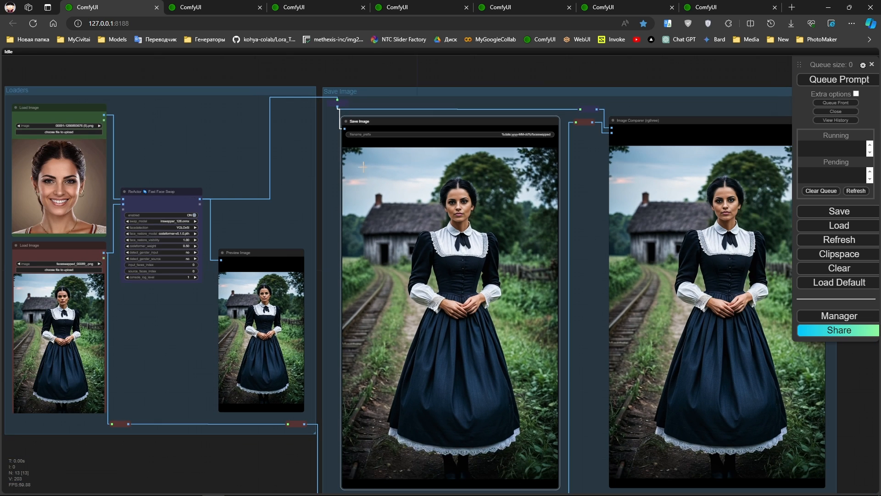
{"action": "left_click_drag", "start_coordinate": [568, 129], "coordinate": [438, 113]}
{"action": "left_click_drag", "start_coordinate": [126, 79], "coordinate": [395, 80]}
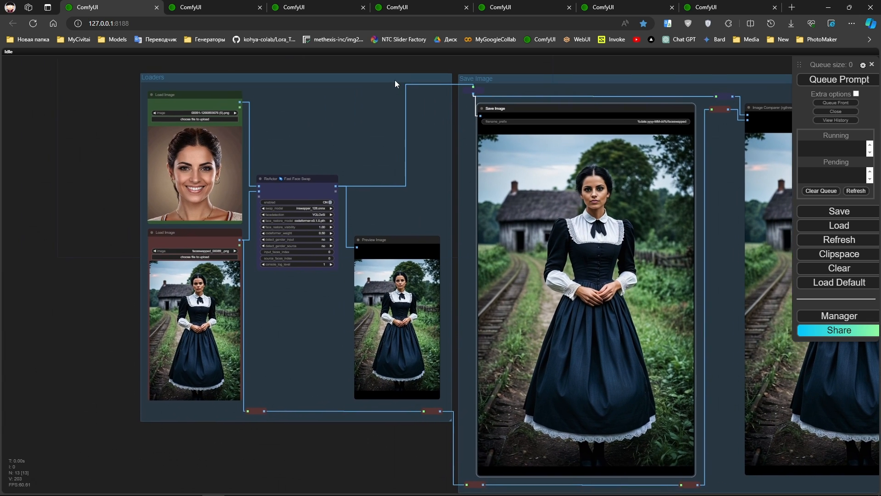
Run the face swap workflow with the loaded source face and input image
{"action": "scroll", "coordinate": [327, 126], "scroll_direction": "up", "scroll_amount": 1}
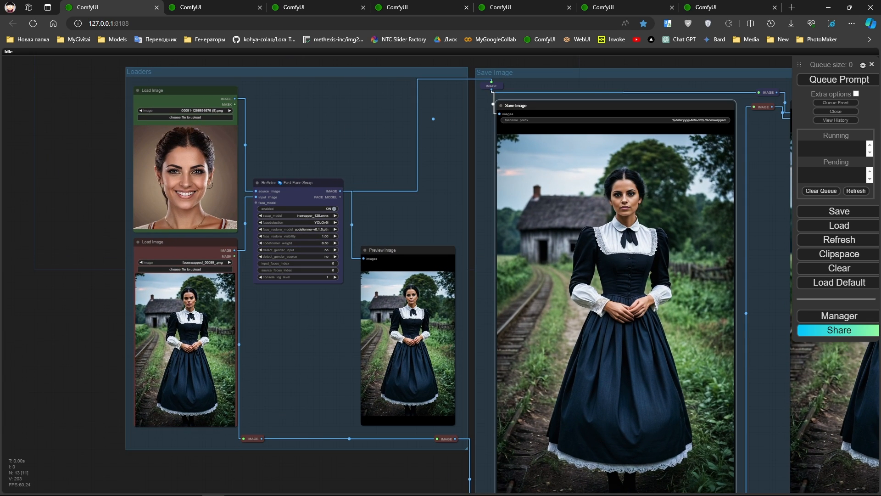
{"action": "scroll", "coordinate": [128, 116], "scroll_direction": "up", "scroll_amount": 3}
{"action": "scroll", "coordinate": [132, 112], "scroll_direction": "up", "scroll_amount": 1}
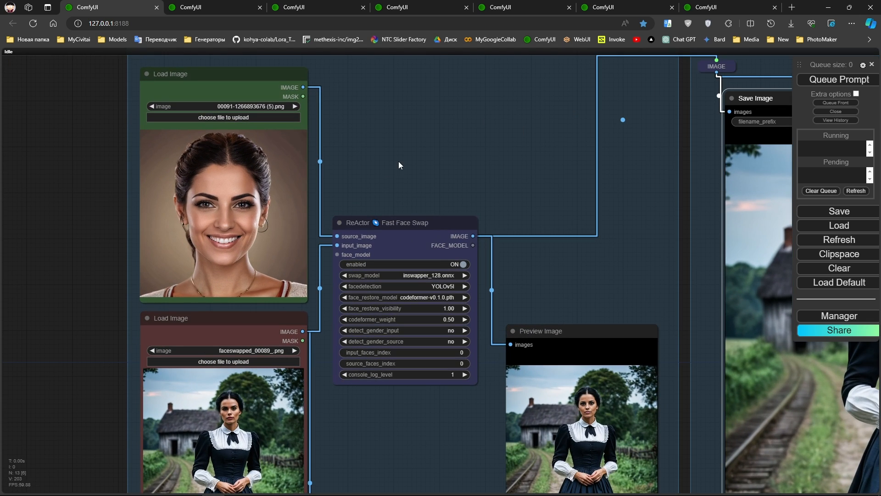
{"action": "scroll", "coordinate": [496, 168], "scroll_direction": "down", "scroll_amount": 1}
{"action": "scroll", "coordinate": [496, 166], "scroll_direction": "down", "scroll_amount": 1}
{"action": "left_click_drag", "start_coordinate": [548, 163], "coordinate": [348, 132]}
{"action": "left_click", "coordinate": [817, 82]}
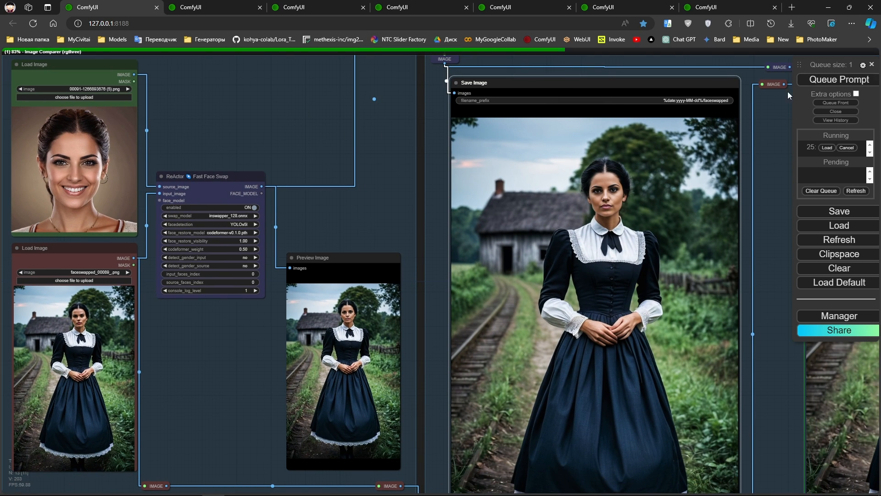
Compare the swapped face with the original in the Image Comparer node and return to the loaders
{"action": "scroll", "coordinate": [368, 129], "scroll_direction": "down", "scroll_amount": 4}
{"action": "scroll", "coordinate": [757, 151], "scroll_direction": "up", "scroll_amount": 4}
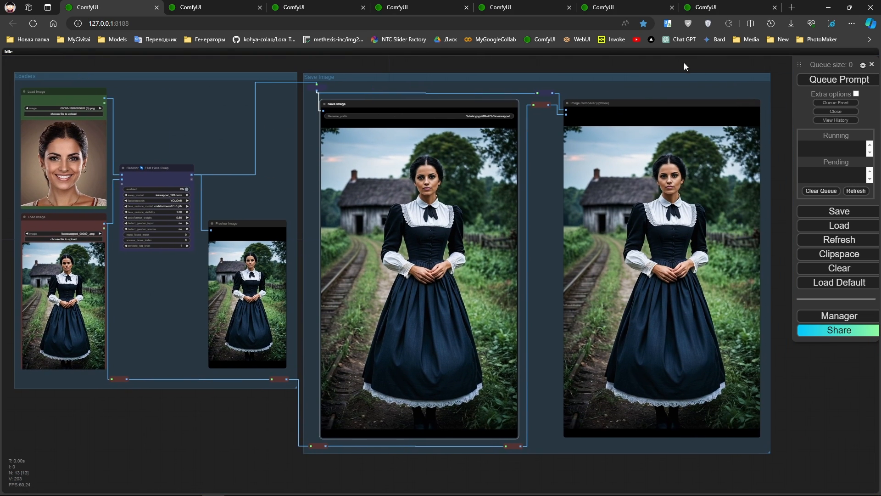
{"action": "scroll", "coordinate": [757, 151], "scroll_direction": "up", "scroll_amount": 8}
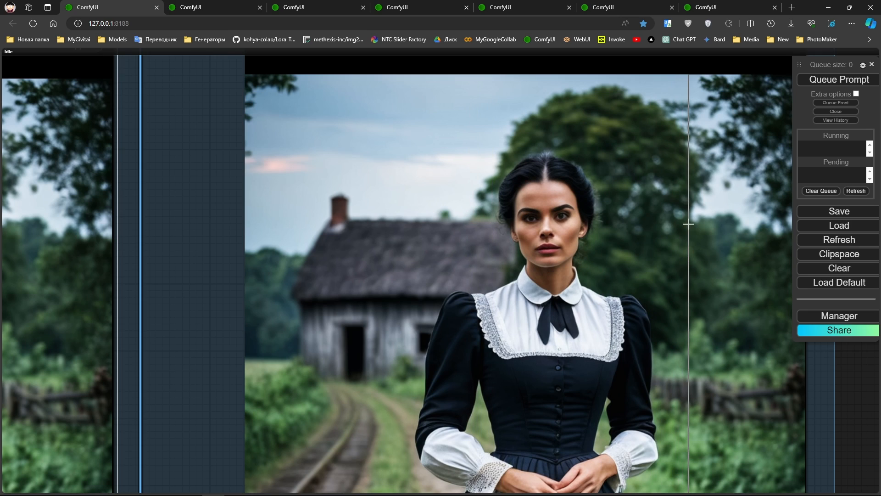
{"action": "scroll", "coordinate": [427, 207], "scroll_direction": "down", "scroll_amount": 8}
{"action": "left_click_drag", "start_coordinate": [101, 196], "coordinate": [492, 187]}
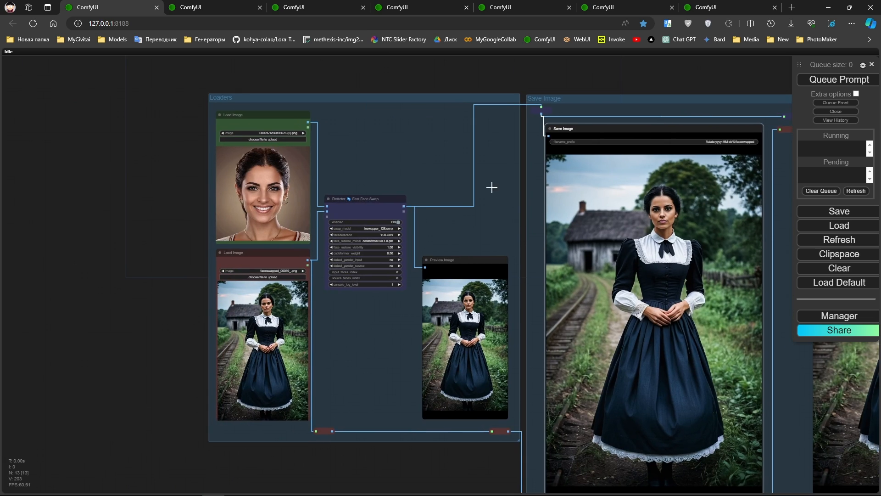
Load the face 00078-997554582.png from the Faces For Face Swapping folder as the source image
{"action": "scroll", "coordinate": [332, 166], "scroll_direction": "up", "scroll_amount": 7}
{"action": "left_click_drag", "start_coordinate": [330, 156], "coordinate": [422, 194]}
{"action": "left_click", "coordinate": [315, 150]}
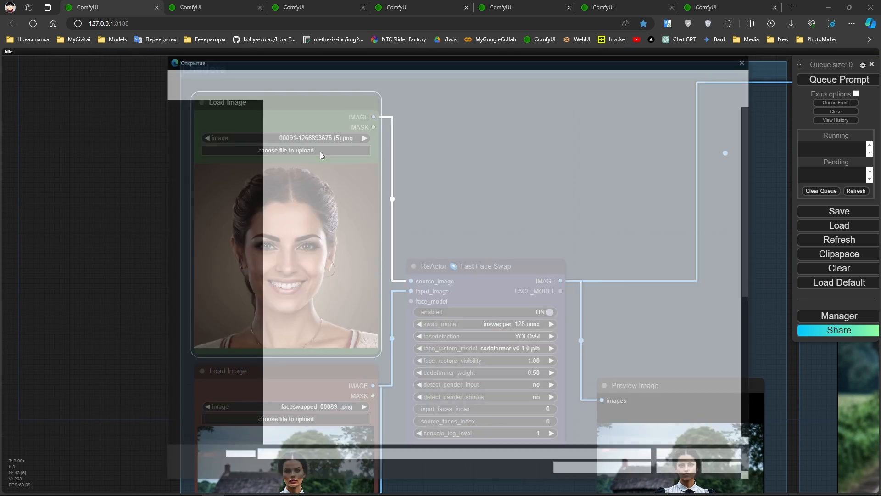
{"action": "scroll", "coordinate": [461, 193], "scroll_direction": "down", "scroll_amount": 1}
{"action": "scroll", "coordinate": [525, 206], "scroll_direction": "up", "scroll_amount": 5}
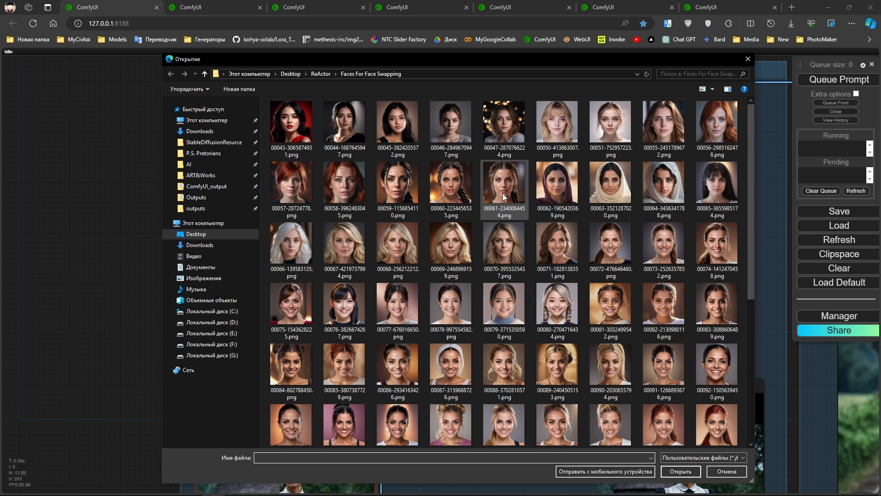
{"action": "left_click", "coordinate": [428, 314]}
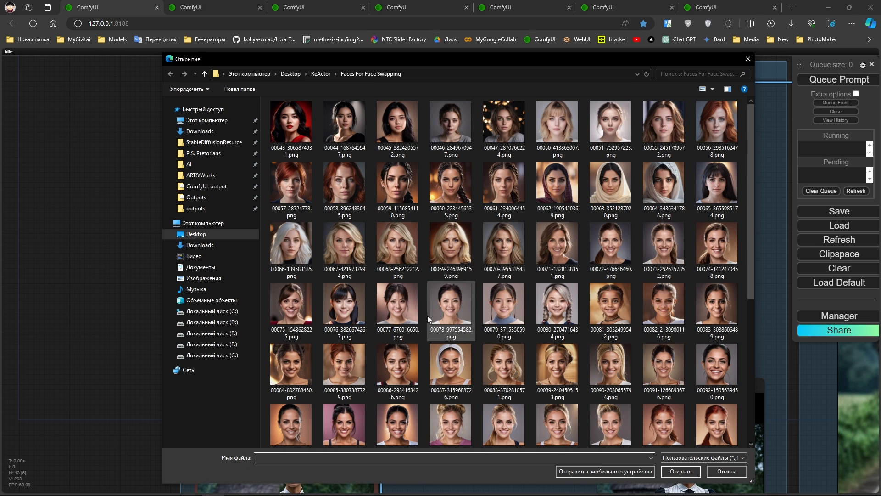
{"action": "left_click", "coordinate": [682, 475]}
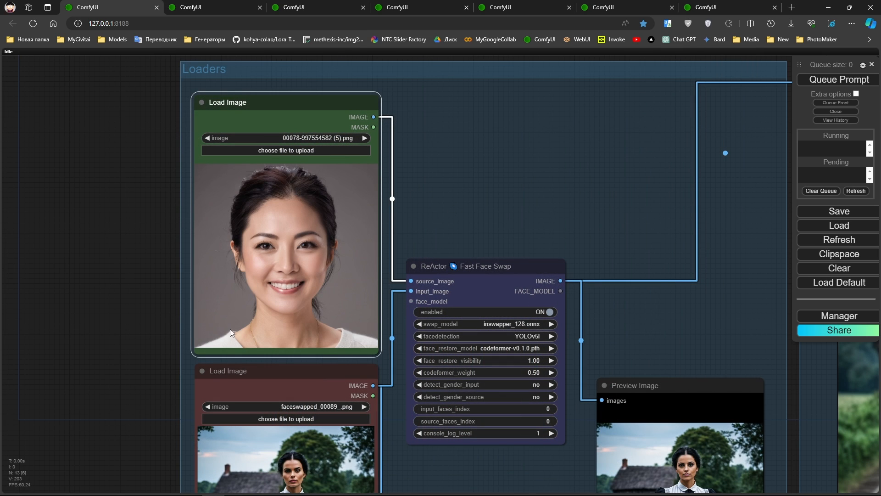
Run the face swap workflow again with the new source face
{"action": "scroll", "coordinate": [556, 244], "scroll_direction": "down", "scroll_amount": 3}
{"action": "left_click_drag", "start_coordinate": [665, 269], "coordinate": [351, 186]}
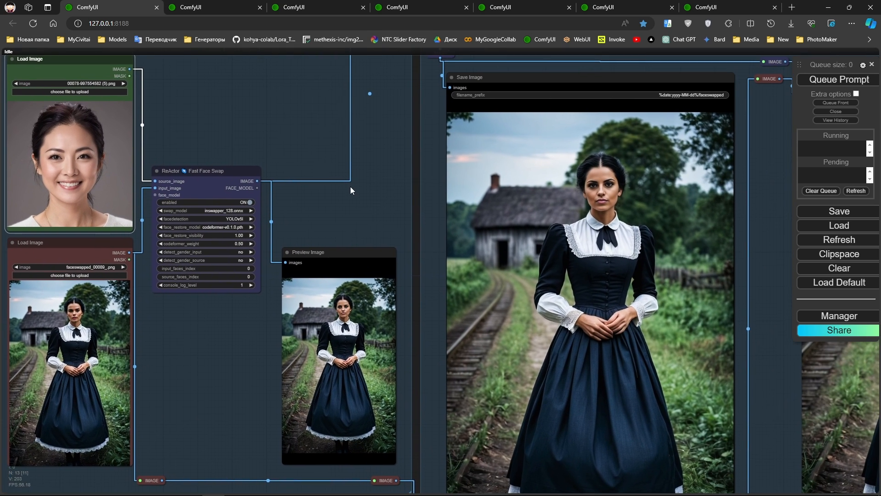
{"action": "left_click", "coordinate": [838, 81]}
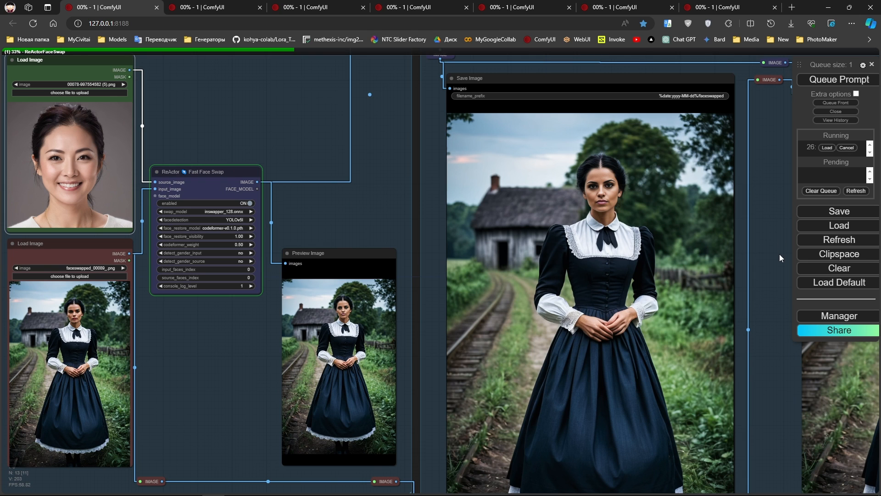
Inspect the new result and compare it with the original photo in the Image Comparer node
{"action": "scroll", "coordinate": [788, 345], "scroll_direction": "down", "scroll_amount": 3}
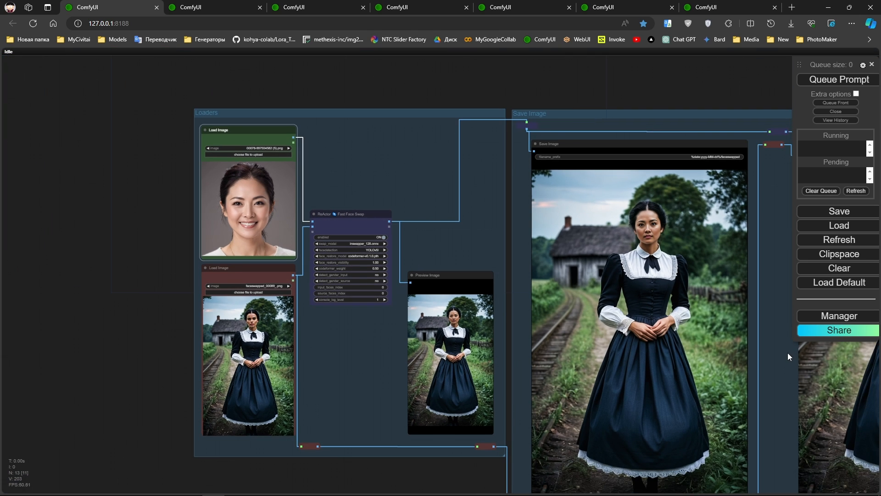
{"action": "left_click_drag", "start_coordinate": [788, 352], "coordinate": [412, 257]}
{"action": "scroll", "coordinate": [418, 217], "scroll_direction": "up", "scroll_amount": 5}
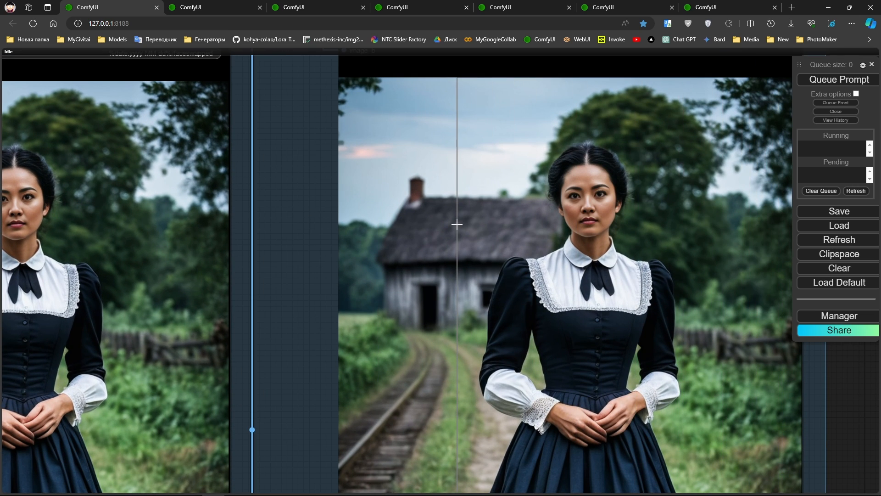
{"action": "scroll", "coordinate": [457, 225], "scroll_direction": "up", "scroll_amount": 2}
{"action": "scroll", "coordinate": [528, 227], "scroll_direction": "down", "scroll_amount": 6}
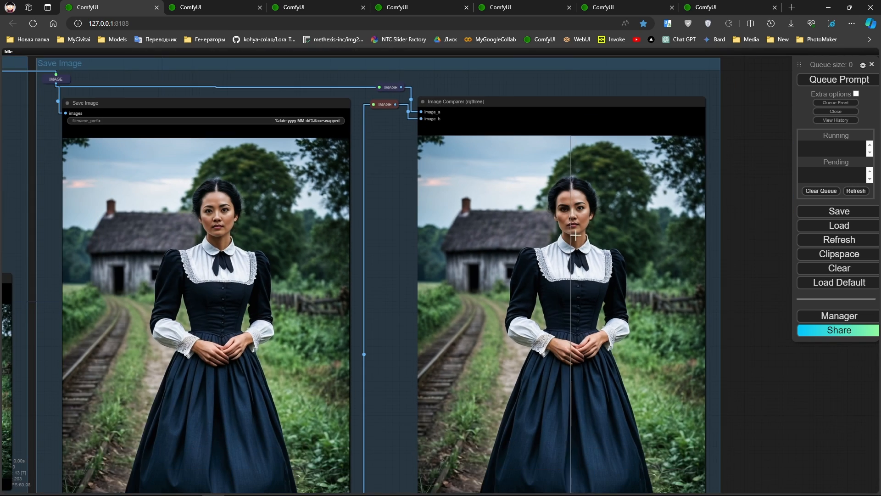
{"action": "scroll", "coordinate": [576, 235], "scroll_direction": "down", "scroll_amount": 4}
View the available swap_model options on the ReActor Fast Face Swap node without changing the selection
{"action": "left_click_drag", "start_coordinate": [443, 221], "coordinate": [774, 219]}
{"action": "scroll", "coordinate": [485, 211], "scroll_direction": "up", "scroll_amount": 13}
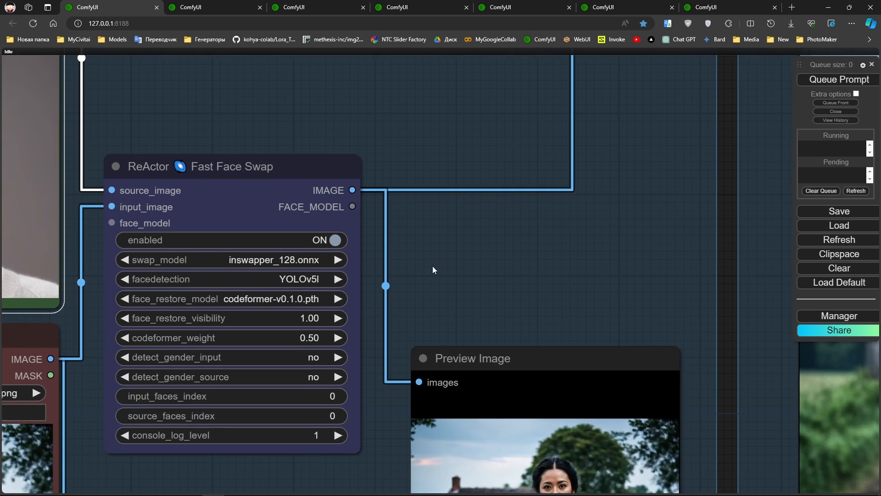
{"action": "left_click_drag", "start_coordinate": [432, 266], "coordinate": [637, 218]}
{"action": "scroll", "coordinate": [613, 231], "scroll_direction": "up", "scroll_amount": 2}
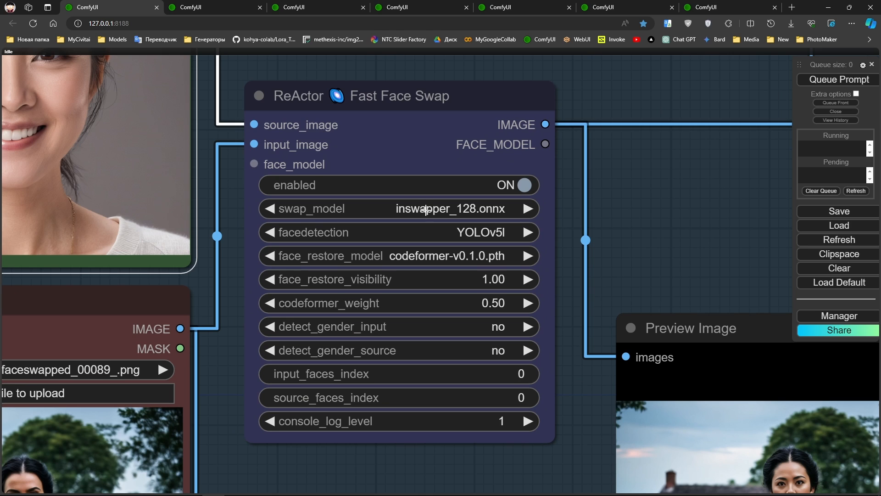
{"action": "left_click", "coordinate": [406, 210]}
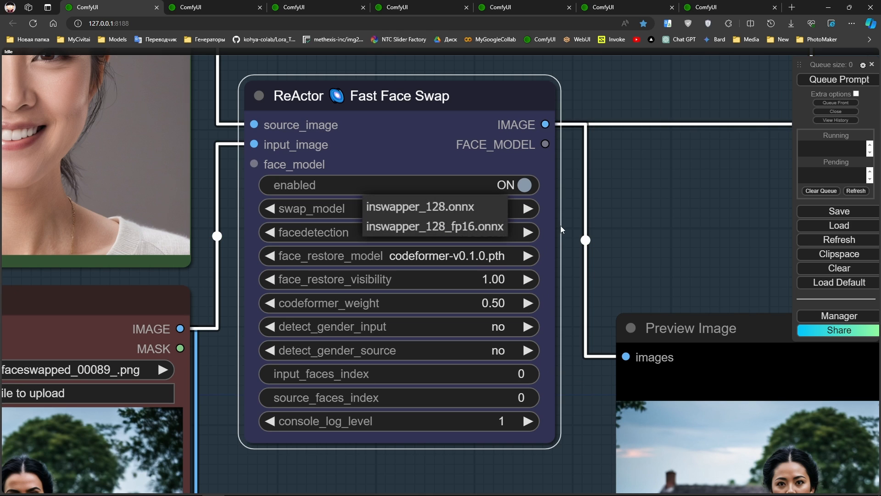
{"action": "left_click", "coordinate": [646, 219]}
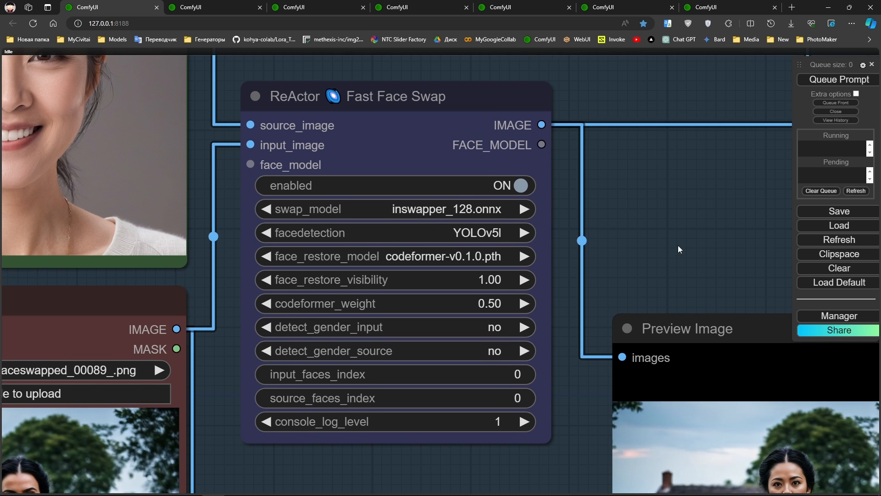
Review the facedetection options on the ReActor Fast Face Swap node and choose YOLOv5l
{"action": "left_click_drag", "start_coordinate": [654, 249], "coordinate": [596, 189]}
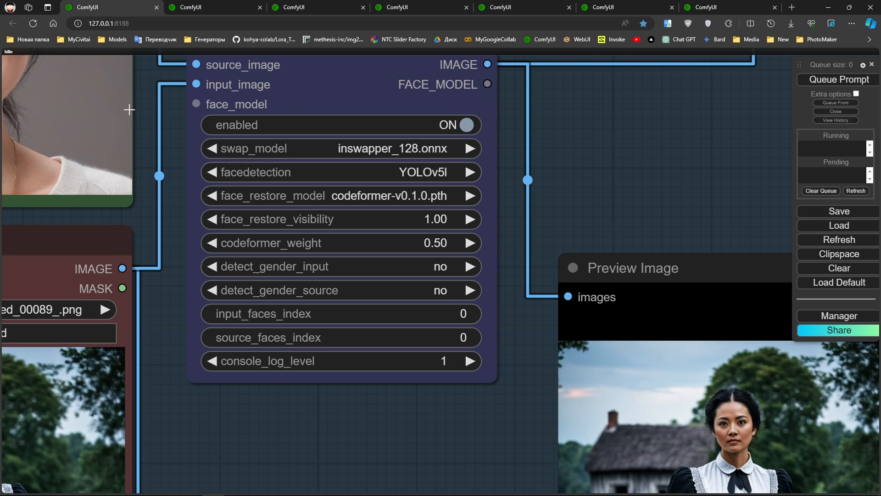
{"action": "left_click_drag", "start_coordinate": [174, 78], "coordinate": [193, 129]}
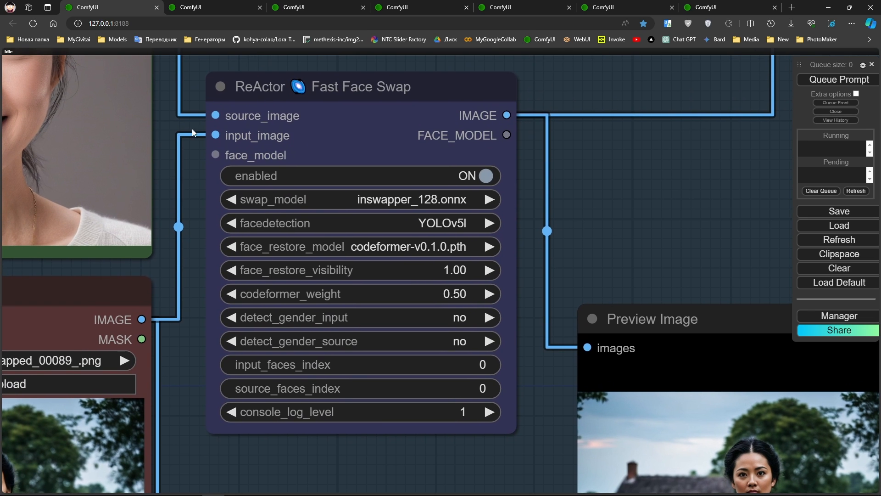
{"action": "left_click", "coordinate": [372, 229]}
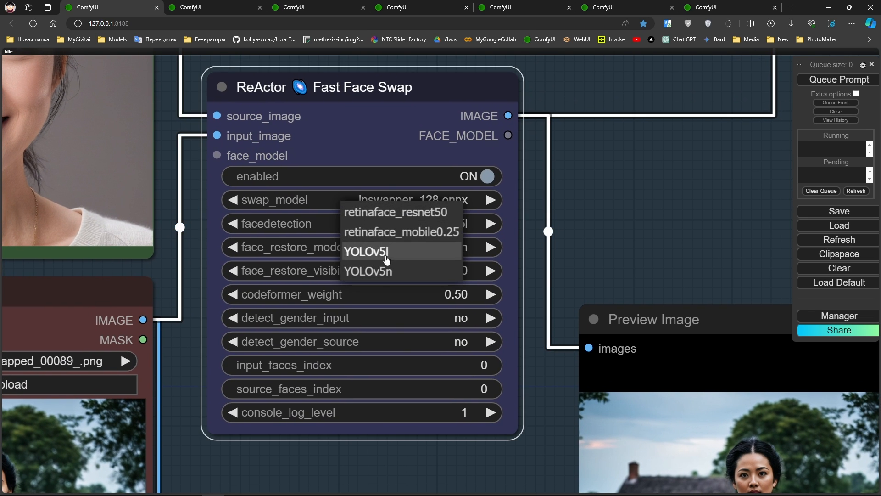
{"action": "left_click", "coordinate": [406, 252]}
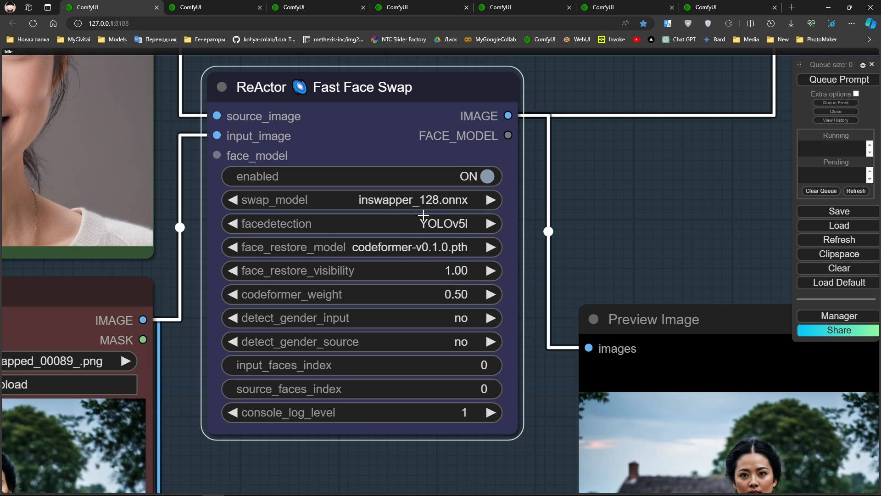
Examine the face detection and face restore settings of the ReActor Fast Face Swap node alongside the previewed result
{"action": "scroll", "coordinate": [443, 230], "scroll_direction": "down", "scroll_amount": 4}
{"action": "scroll", "coordinate": [478, 230], "scroll_direction": "up", "scroll_amount": 5}
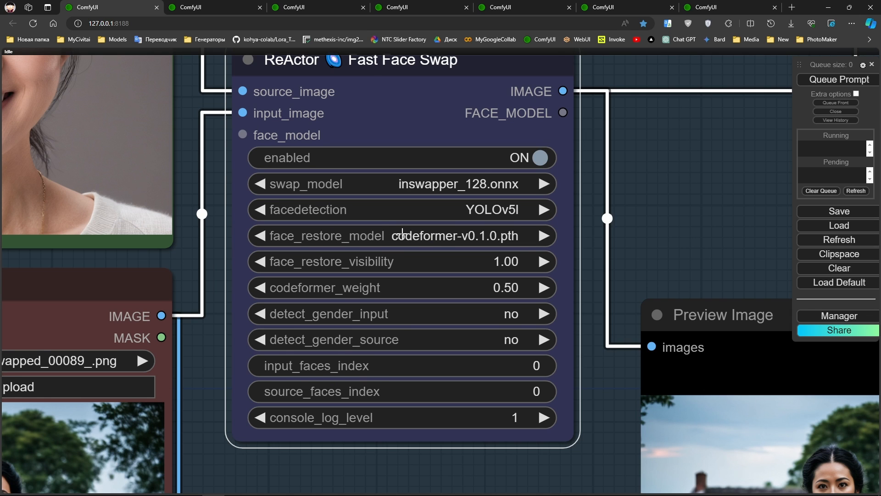
{"action": "scroll", "coordinate": [403, 235], "scroll_direction": "down", "scroll_amount": 3}
{"action": "left_click_drag", "start_coordinate": [612, 263], "coordinate": [507, 259]}
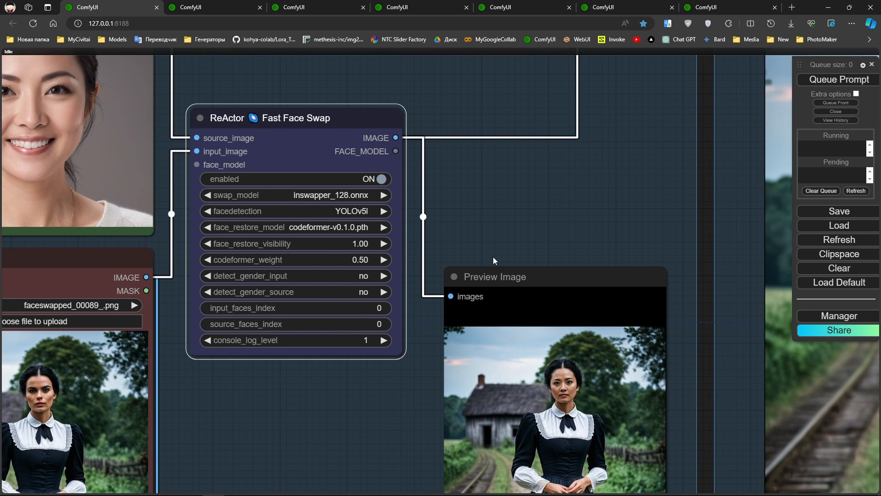
{"action": "scroll", "coordinate": [493, 258], "scroll_direction": "up", "scroll_amount": 2}
{"action": "scroll", "coordinate": [298, 201], "scroll_direction": "up", "scroll_amount": 2}
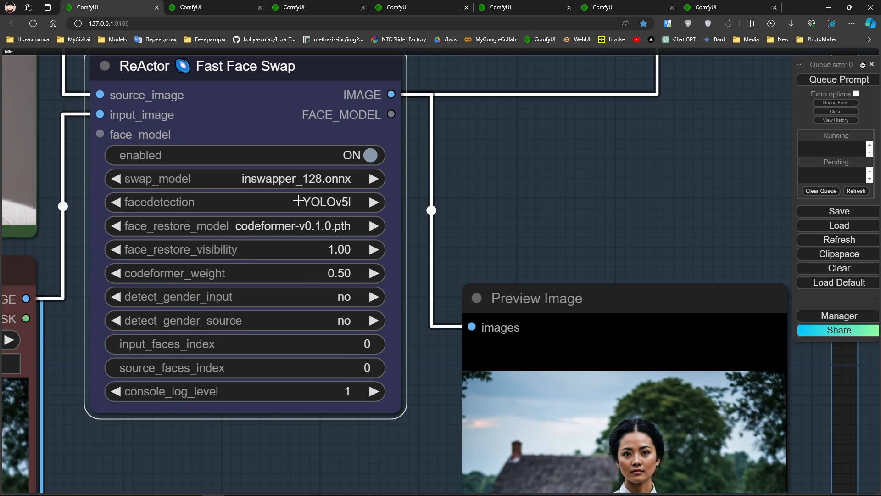
Review the face_restore_model options on the ReActor Fast Face Swap node and choose GFPGANv1.4.pth
{"action": "left_click", "coordinate": [249, 222]}
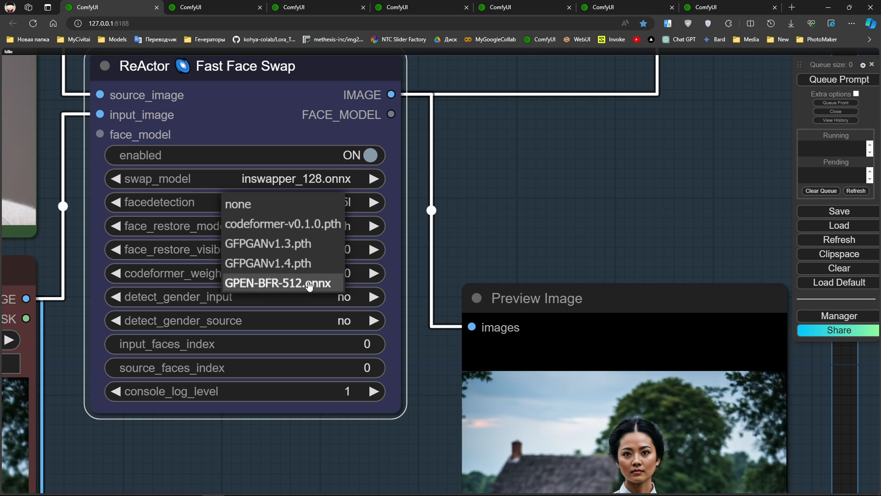
{"action": "left_click", "coordinate": [499, 239]}
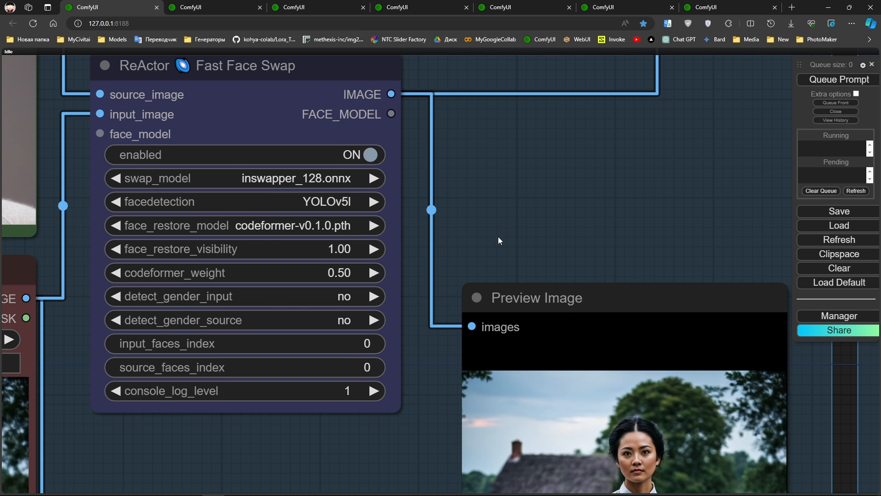
{"action": "left_click", "coordinate": [281, 225]}
{"action": "left_click", "coordinate": [295, 269]}
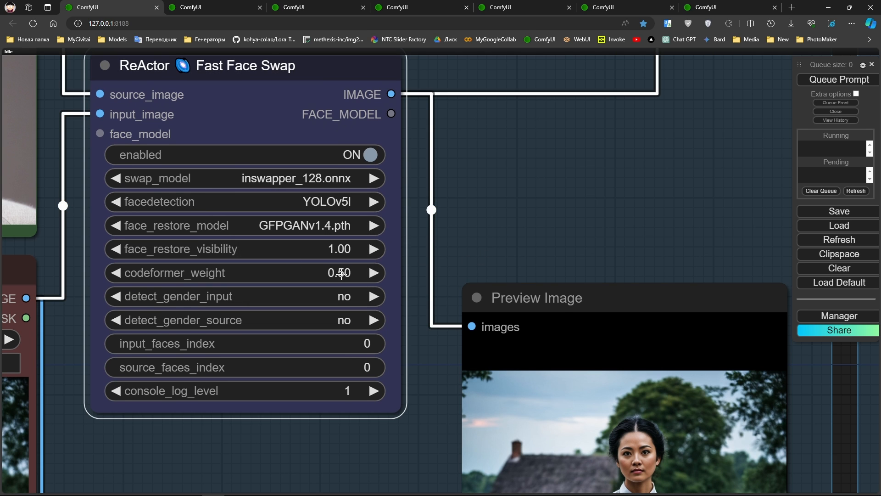
Run the workflow with the GFPGANv1.4 restore model and inspect the face before and after in the Save Image node
{"action": "scroll", "coordinate": [231, 230], "scroll_direction": "down", "scroll_amount": 3}
{"action": "scroll", "coordinate": [232, 230], "scroll_direction": "down", "scroll_amount": 2}
{"action": "left_click_drag", "start_coordinate": [445, 212], "coordinate": [21, 118]}
{"action": "left_click_drag", "start_coordinate": [551, 67], "coordinate": [502, 166]}
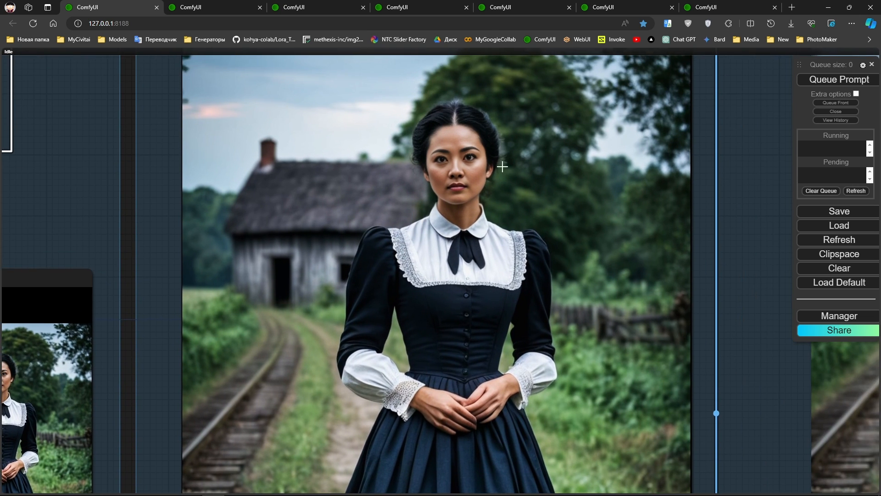
{"action": "scroll", "coordinate": [502, 165], "scroll_direction": "up", "scroll_amount": 5}
{"action": "scroll", "coordinate": [503, 118], "scroll_direction": "up", "scroll_amount": 1}
{"action": "left_click_drag", "start_coordinate": [503, 118], "coordinate": [515, 171]}
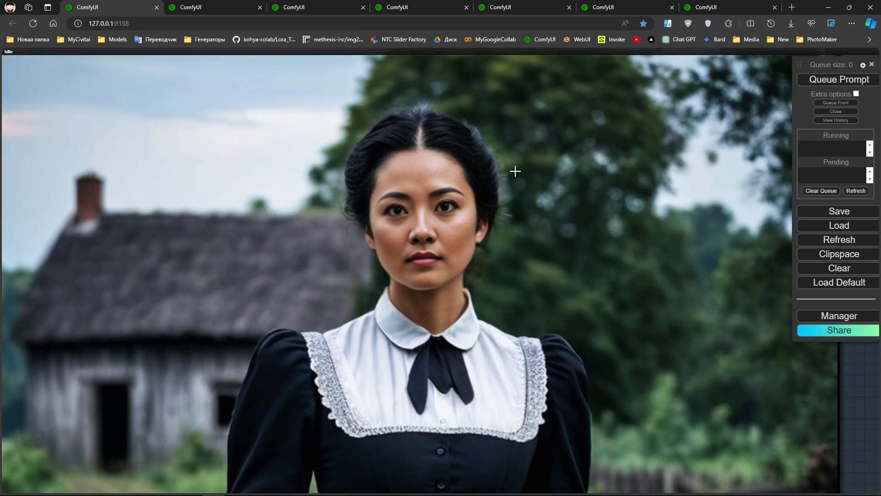
{"action": "left_click", "coordinate": [822, 82]}
{"action": "scroll", "coordinate": [730, 331], "scroll_direction": "up", "scroll_amount": 1}
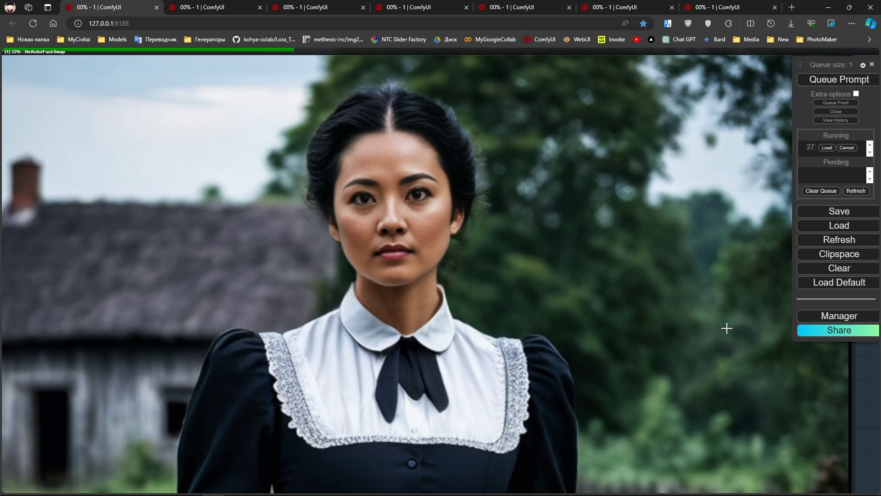
{"action": "left_click_drag", "start_coordinate": [726, 326], "coordinate": [757, 355]}
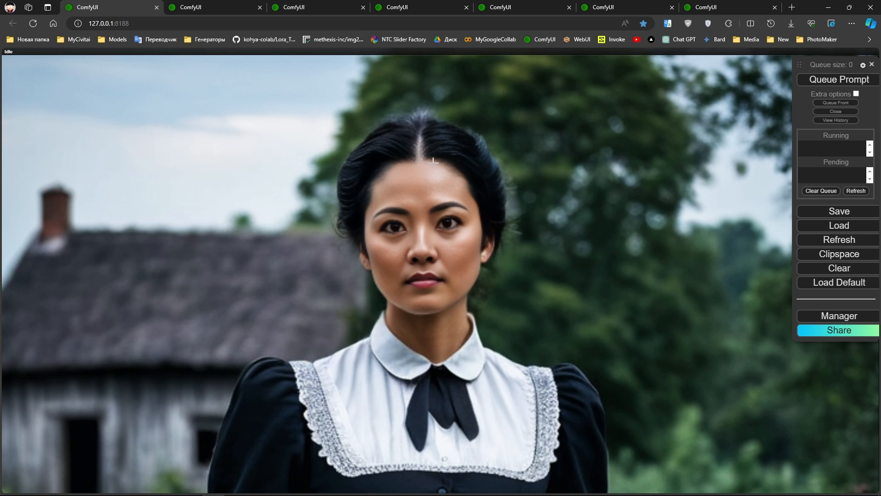
{"action": "scroll", "coordinate": [457, 230], "scroll_direction": "up", "scroll_amount": 1}
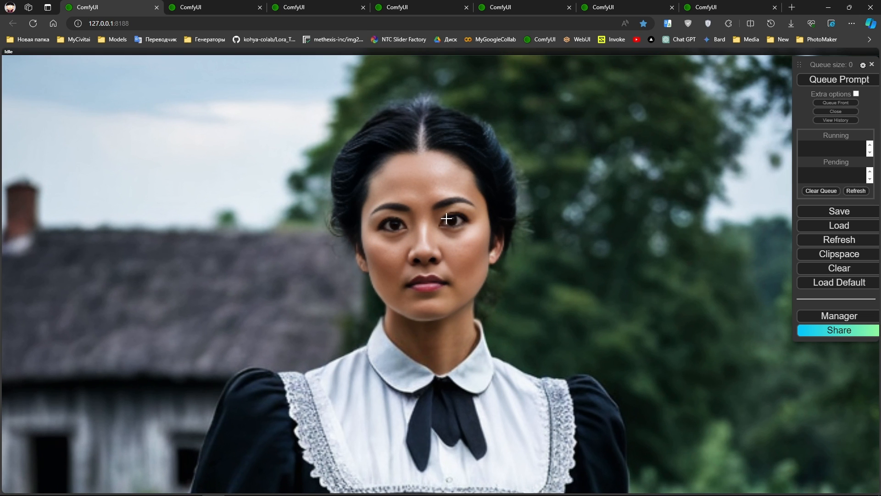
{"action": "scroll", "coordinate": [505, 237], "scroll_direction": "down", "scroll_amount": 5}
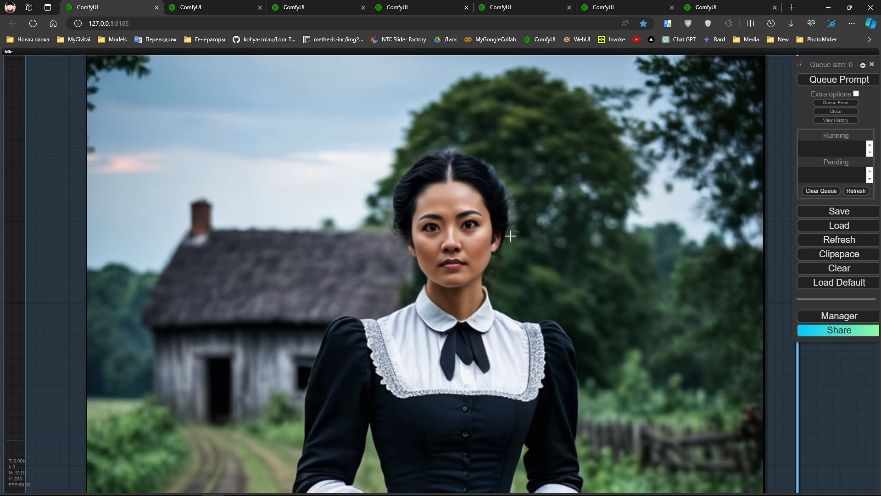
Set face_restore_model on the ReActor Fast Face Swap node to codeformer-v0.1.0.pth
{"action": "scroll", "coordinate": [635, 295], "scroll_direction": "down", "scroll_amount": 8}
{"action": "scroll", "coordinate": [236, 339], "scroll_direction": "up", "scroll_amount": 5}
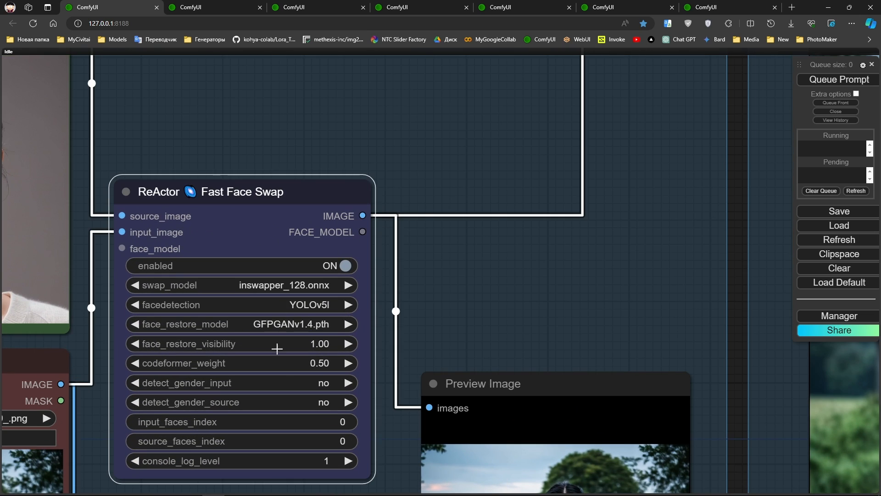
{"action": "left_click", "coordinate": [282, 324]}
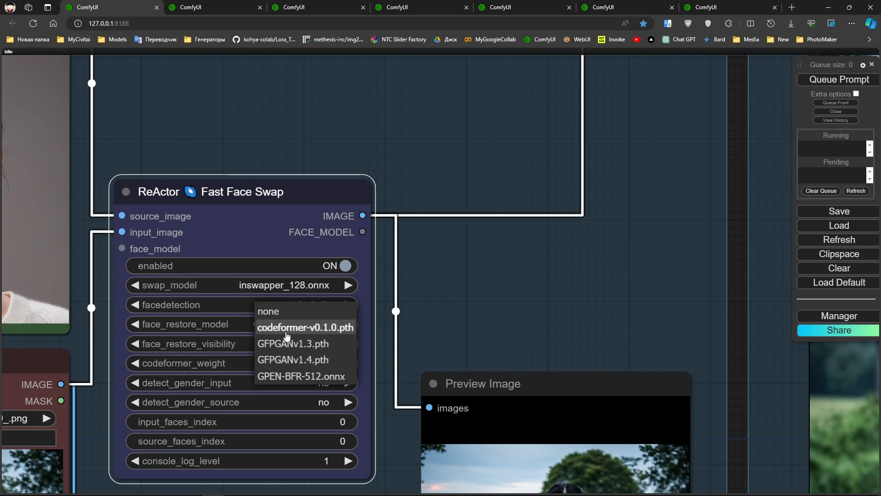
{"action": "left_click", "coordinate": [297, 327]}
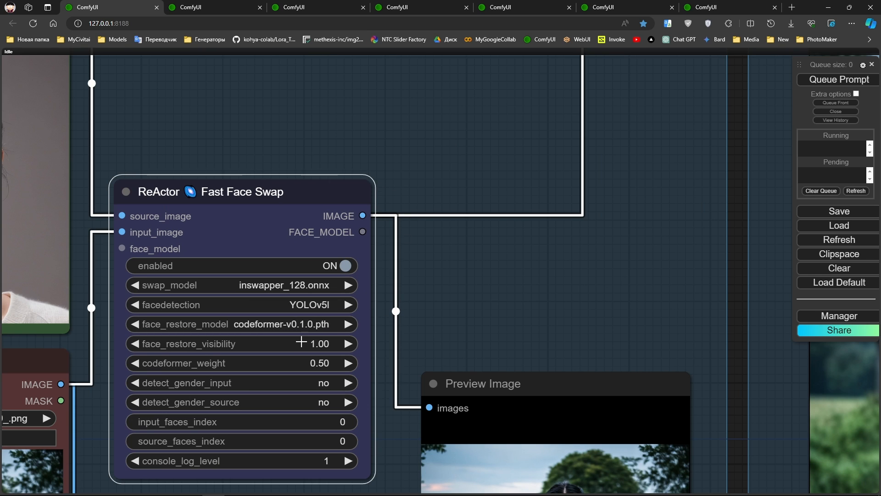
Set face_restore_visibility on the ReActor Fast Face Swap node to 0.10
{"action": "left_click_drag", "start_coordinate": [394, 383], "coordinate": [537, 320]}
{"action": "scroll", "coordinate": [375, 334], "scroll_direction": "up", "scroll_amount": 3}
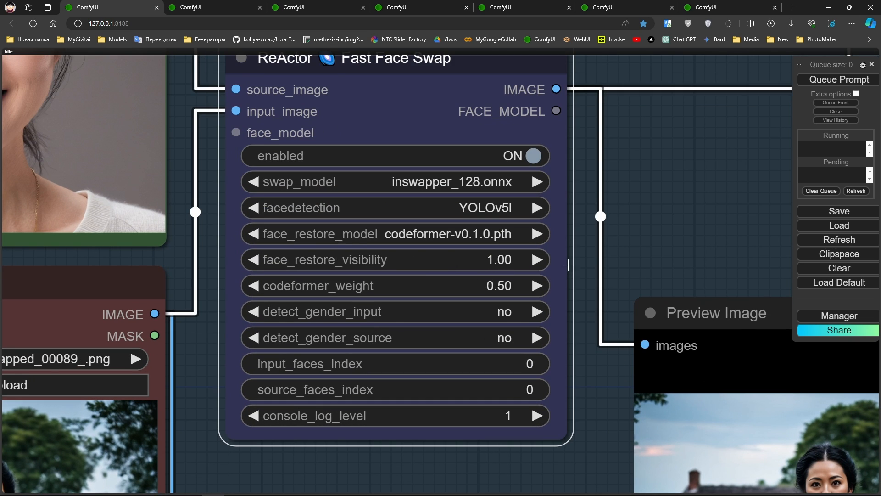
{"action": "scroll", "coordinate": [612, 264], "scroll_direction": "down", "scroll_amount": 4}
{"action": "left_click_drag", "start_coordinate": [663, 240], "coordinate": [517, 146]}
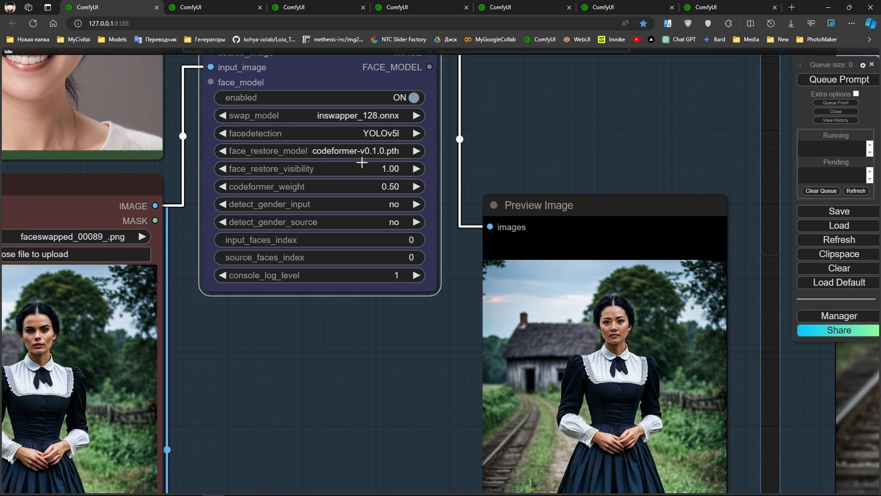
{"action": "left_click_drag", "start_coordinate": [366, 169], "coordinate": [257, 160]}
Run the face swap with the reduced restore visibility and inspect the face in the saved image
{"action": "scroll", "coordinate": [332, 194], "scroll_direction": "down", "scroll_amount": 2}
{"action": "left_click_drag", "start_coordinate": [612, 150], "coordinate": [417, 183]}
{"action": "left_click", "coordinate": [835, 85]}
{"action": "left_click_drag", "start_coordinate": [675, 118], "coordinate": [594, 145]}
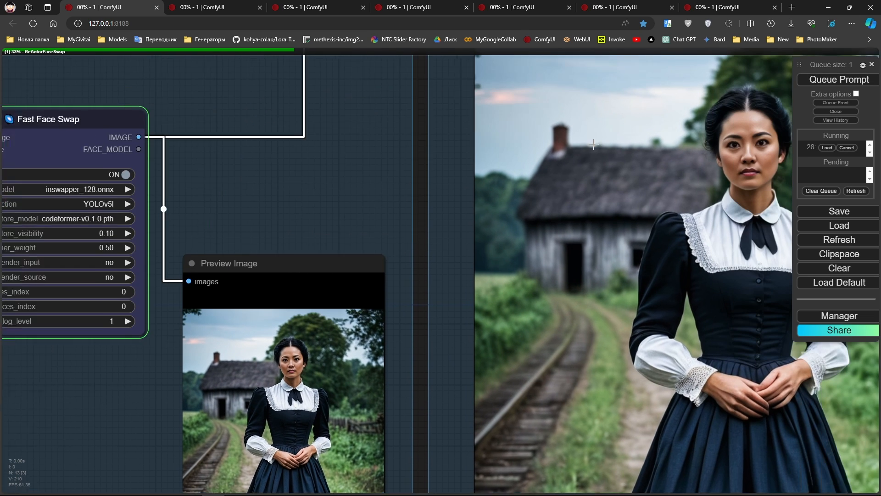
{"action": "scroll", "coordinate": [594, 145], "scroll_direction": "up", "scroll_amount": 3}
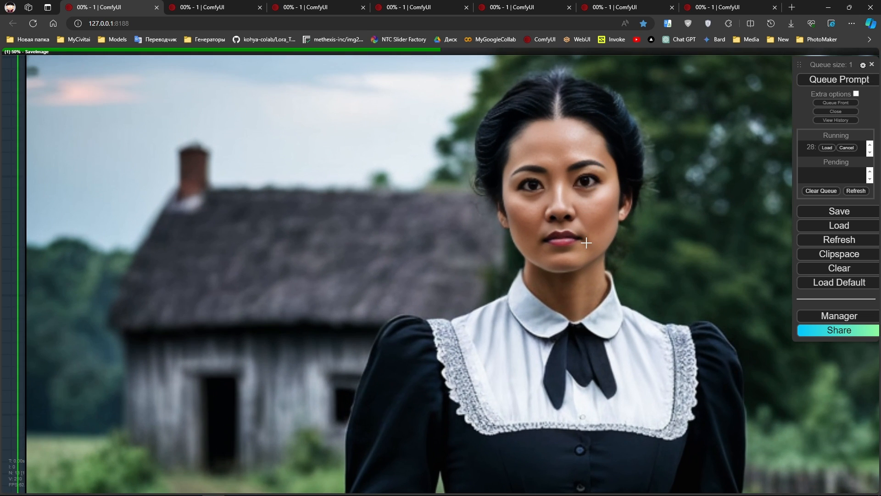
{"action": "scroll", "coordinate": [616, 211], "scroll_direction": "down", "scroll_amount": 4}
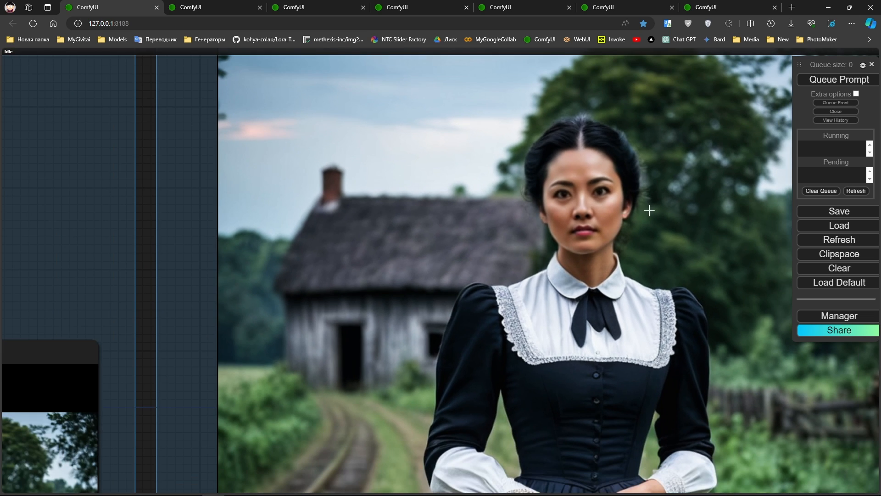
Raise face_restore_visibility on the ReActor Fast Face Swap node to 1.00
{"action": "left_click_drag", "start_coordinate": [195, 238], "coordinate": [587, 242]}
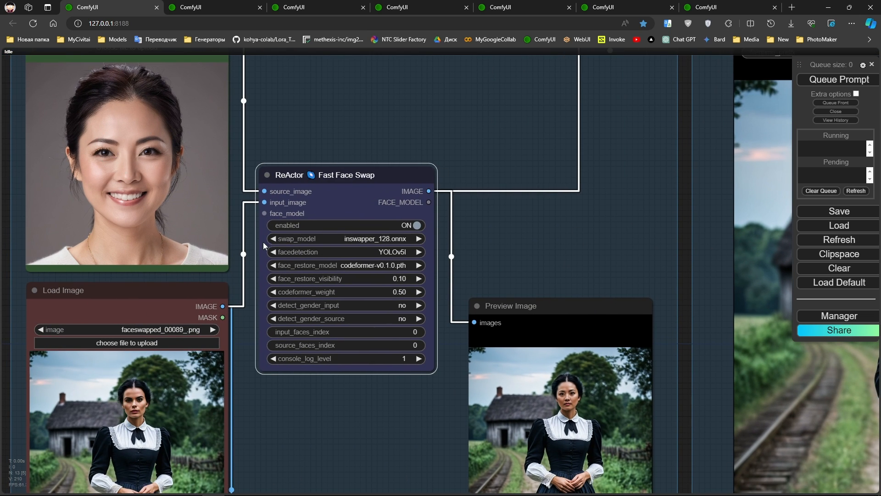
{"action": "scroll", "coordinate": [264, 246], "scroll_direction": "up", "scroll_amount": 6}
{"action": "left_click_drag", "start_coordinate": [301, 290], "coordinate": [503, 295]}
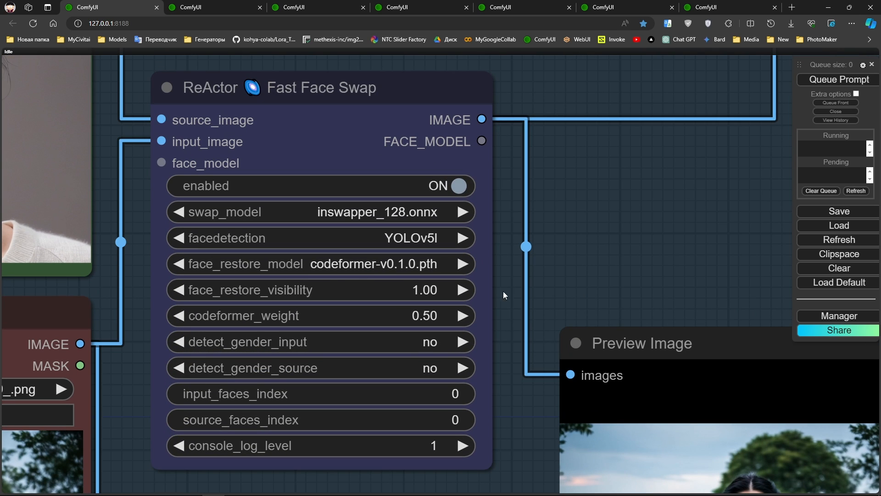
Set codeformer_weight on the ReActor Fast Face Swap node to 0
{"action": "left_click_drag", "start_coordinate": [594, 327], "coordinate": [622, 228]}
{"action": "scroll", "coordinate": [621, 229], "scroll_direction": "up", "scroll_amount": 1}
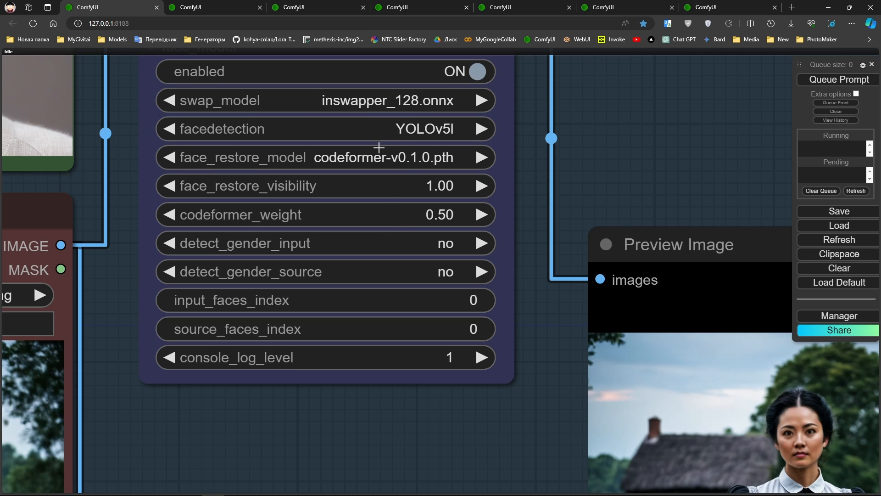
{"action": "left_click", "coordinate": [409, 216]}
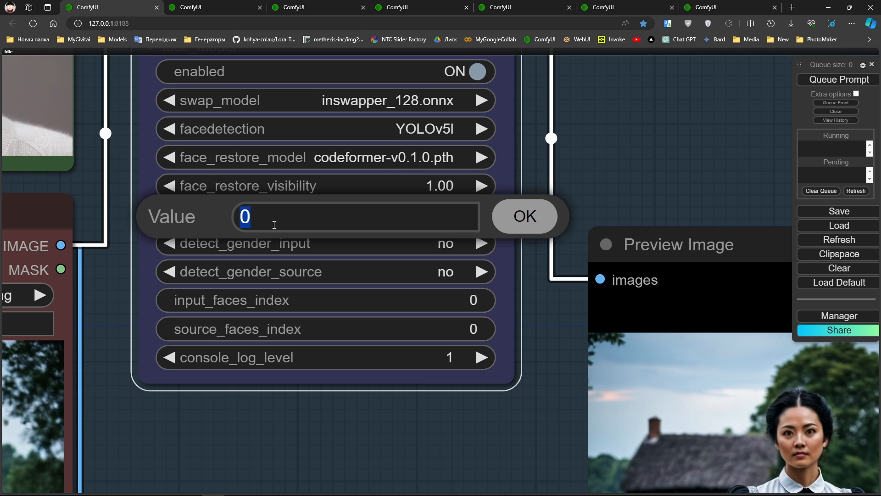
{"action": "left_click", "coordinate": [522, 225]}
Run the face swap with the zero codeformer weight and examine the face in the Save Image node
{"action": "scroll", "coordinate": [338, 264], "scroll_direction": "down", "scroll_amount": 4}
{"action": "scroll", "coordinate": [543, 211], "scroll_direction": "up", "scroll_amount": 8}
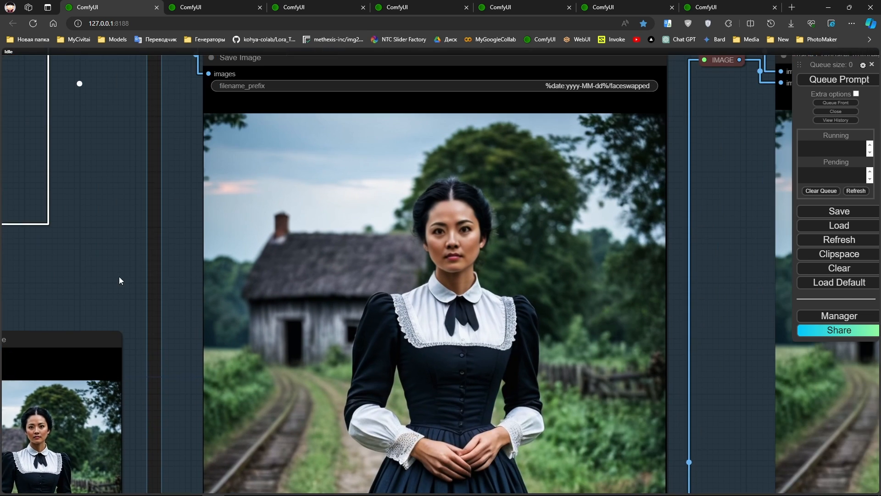
{"action": "scroll", "coordinate": [528, 177], "scroll_direction": "up", "scroll_amount": 2}
{"action": "left_click", "coordinate": [854, 80]}
{"action": "scroll", "coordinate": [482, 230], "scroll_direction": "up", "scroll_amount": 2}
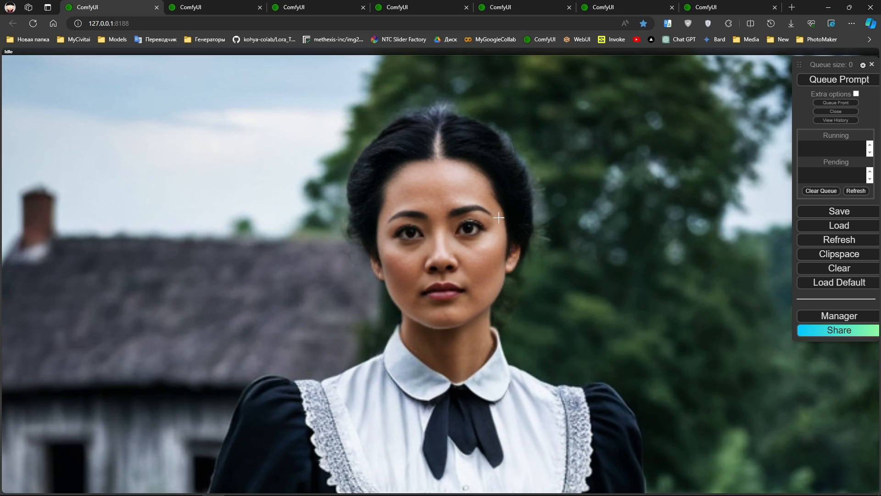
Set codeformer_weight on the ReActor Fast Face Swap node to 1.00
{"action": "scroll", "coordinate": [563, 252], "scroll_direction": "down", "scroll_amount": 3}
{"action": "scroll", "coordinate": [546, 249], "scroll_direction": "down", "scroll_amount": 4}
{"action": "left_click_drag", "start_coordinate": [256, 296], "coordinate": [689, 280]}
{"action": "scroll", "coordinate": [336, 340], "scroll_direction": "up", "scroll_amount": 7}
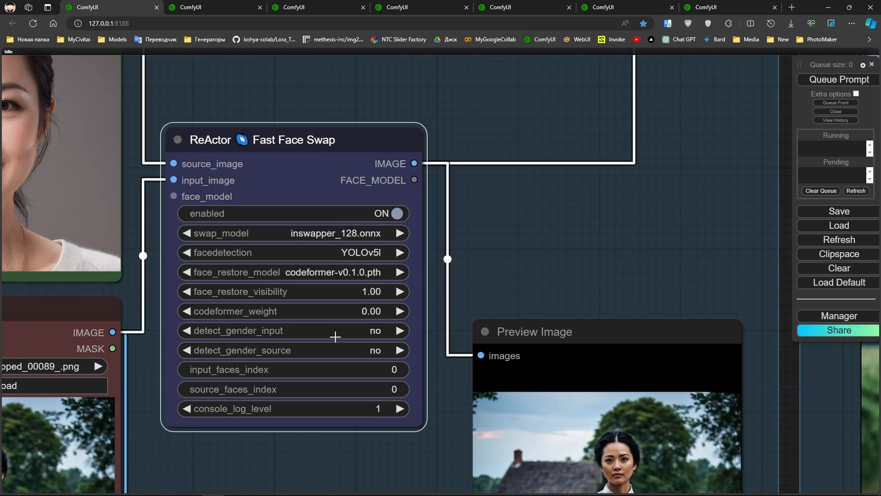
{"action": "scroll", "coordinate": [499, 313], "scroll_direction": "down", "scroll_amount": 6}
Run the face swap at full codeformer weight and examine the facial details of the saved image up close
{"action": "scroll", "coordinate": [653, 255], "scroll_direction": "up", "scroll_amount": 12}
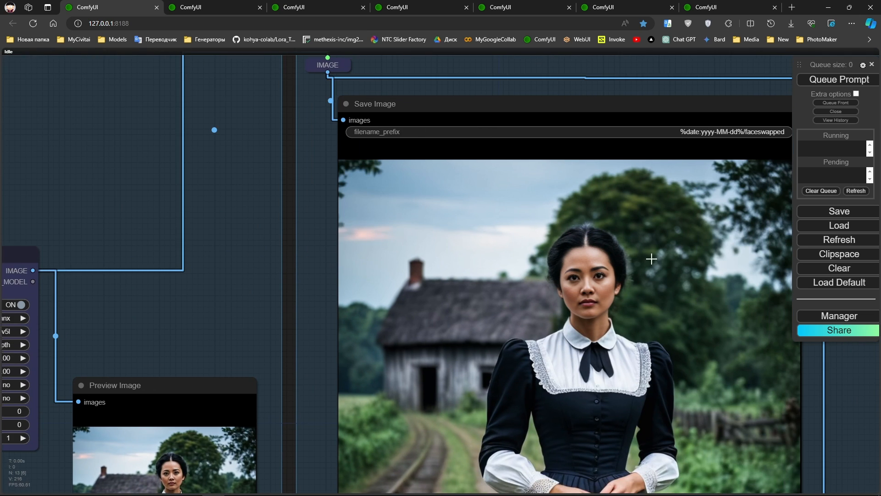
{"action": "scroll", "coordinate": [655, 277], "scroll_direction": "up", "scroll_amount": 2}
{"action": "left_click", "coordinate": [859, 81]}
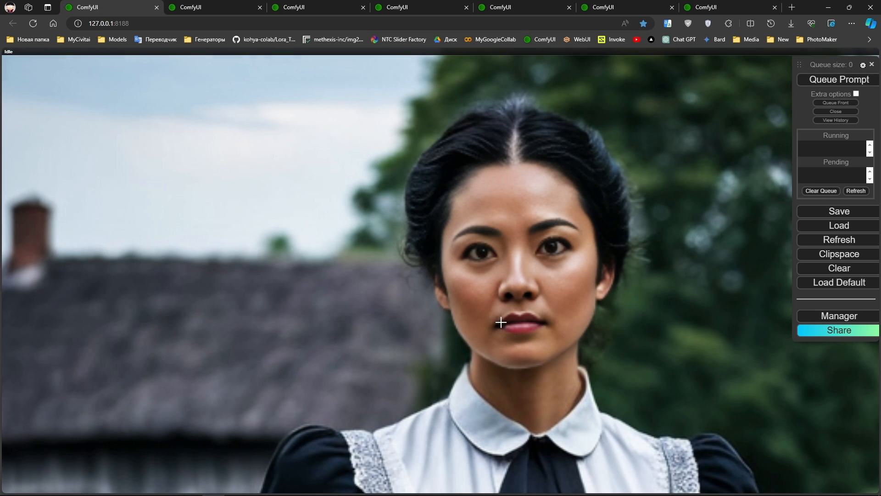
{"action": "scroll", "coordinate": [501, 323], "scroll_direction": "down", "scroll_amount": 10}
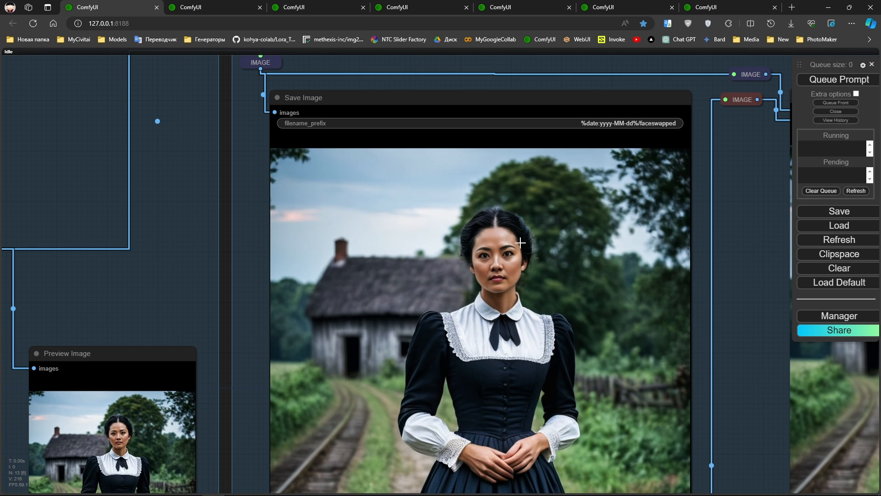
{"action": "left_click_drag", "start_coordinate": [521, 243], "coordinate": [335, 259]}
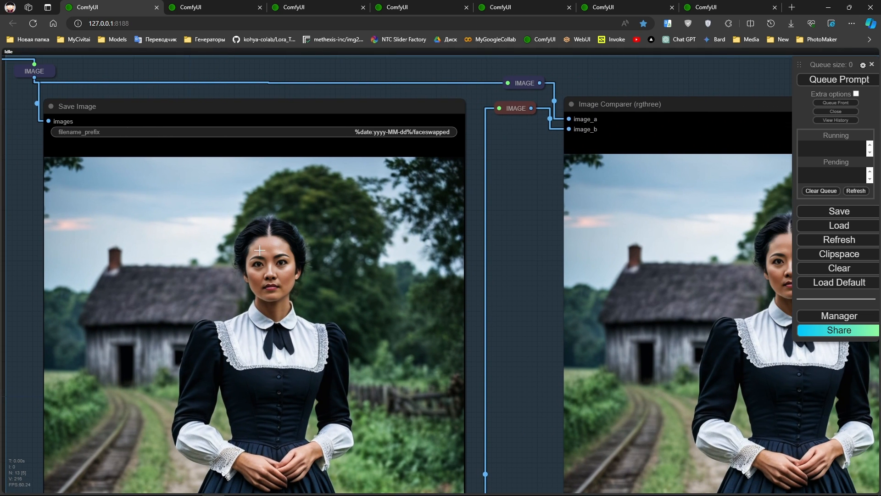
{"action": "scroll", "coordinate": [238, 248], "scroll_direction": "up", "scroll_amount": 8}
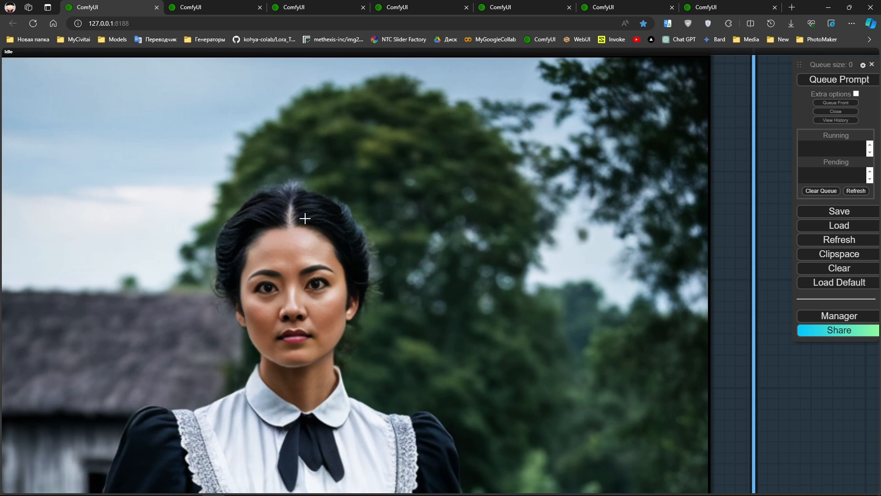
{"action": "scroll", "coordinate": [312, 223], "scroll_direction": "up", "scroll_amount": 2}
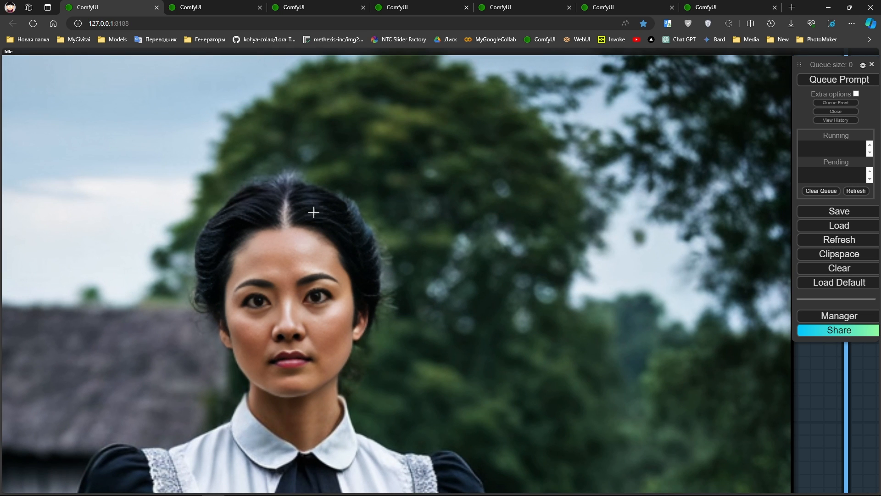
{"action": "scroll", "coordinate": [321, 218], "scroll_direction": "up", "scroll_amount": 2}
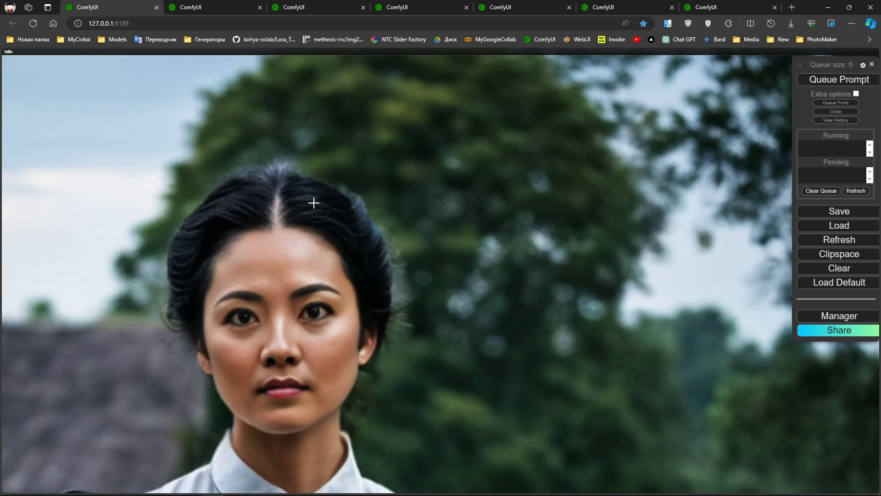
Set codeformer_weight on the ReActor Fast Face Swap node to 0.50
{"action": "scroll", "coordinate": [360, 212], "scroll_direction": "down", "scroll_amount": 4}
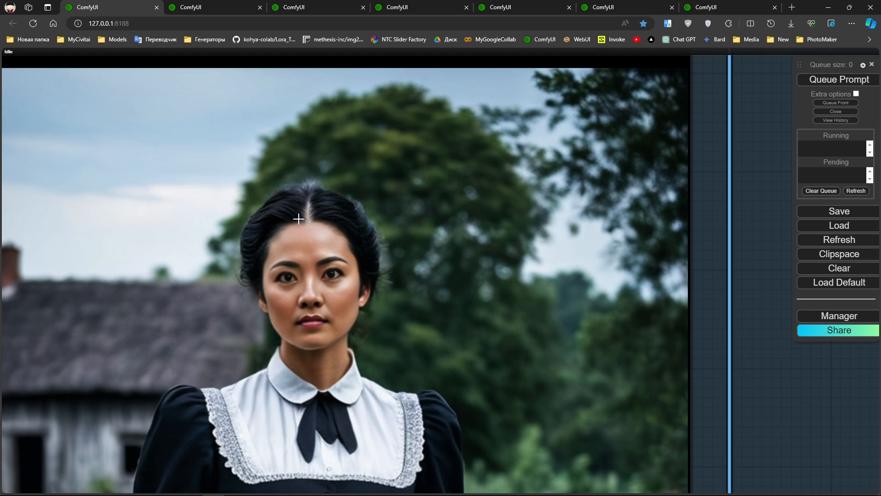
{"action": "scroll", "coordinate": [367, 208], "scroll_direction": "down", "scroll_amount": 8}
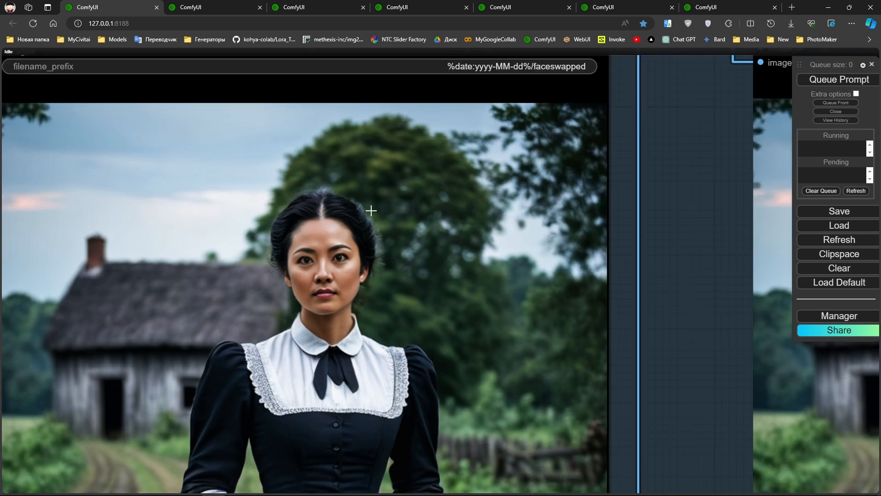
{"action": "scroll", "coordinate": [294, 275], "scroll_direction": "down", "scroll_amount": 5}
{"action": "left_click_drag", "start_coordinate": [171, 297], "coordinate": [523, 269]}
{"action": "scroll", "coordinate": [334, 301], "scroll_direction": "up", "scroll_amount": 12}
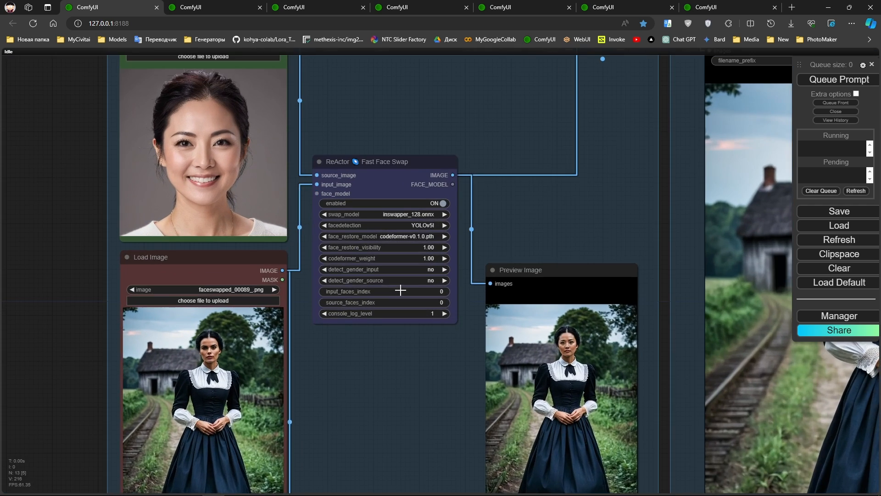
{"action": "left_click_drag", "start_coordinate": [416, 237], "coordinate": [414, 238]}
{"action": "left_click", "coordinate": [248, 236]}
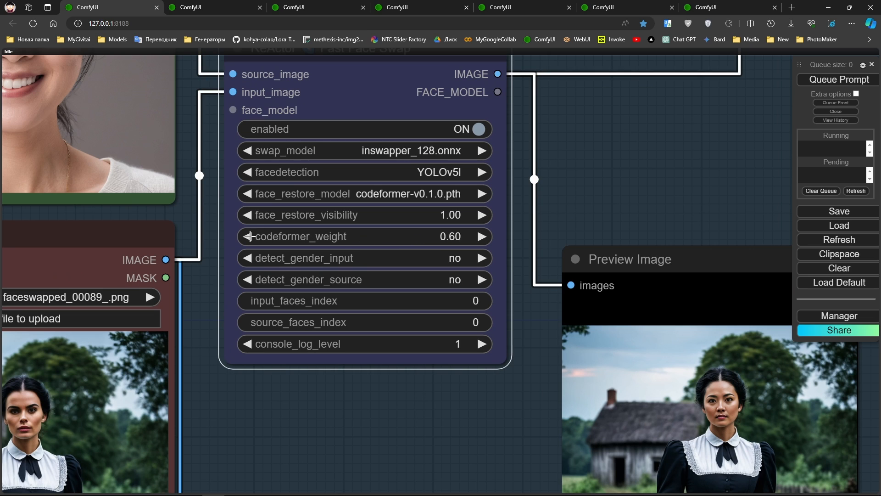
{"action": "left_click", "coordinate": [480, 237]}
{"action": "scroll", "coordinate": [395, 299], "scroll_direction": "up", "scroll_amount": 3}
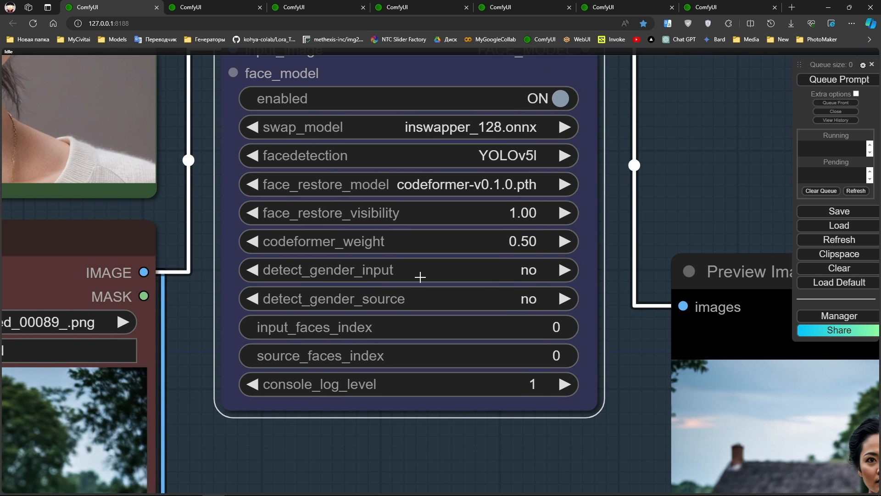
Set detect_gender_input and detect_gender_source on the ReActor Fast Face Swap node to female
{"action": "scroll", "coordinate": [445, 275], "scroll_direction": "down", "scroll_amount": 6}
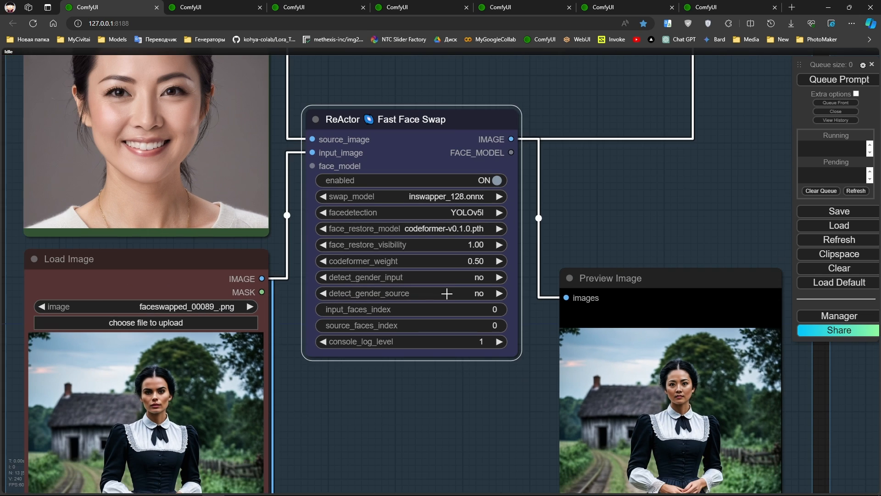
{"action": "scroll", "coordinate": [411, 207], "scroll_direction": "down", "scroll_amount": 2}
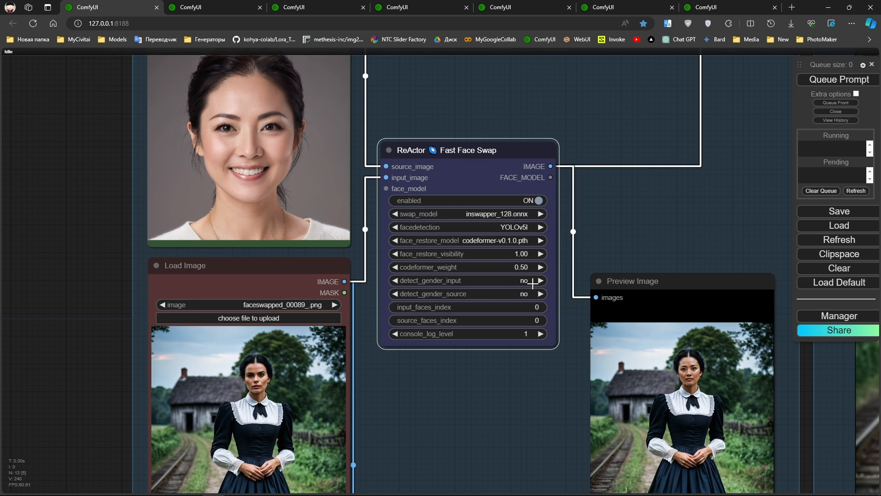
{"action": "left_click", "coordinate": [540, 281]}
{"action": "left_click", "coordinate": [542, 294]}
Load the bearded man's portrait 00124-2695300419.png as the source face and run the face swap
{"action": "scroll", "coordinate": [328, 169], "scroll_direction": "down", "scroll_amount": 5}
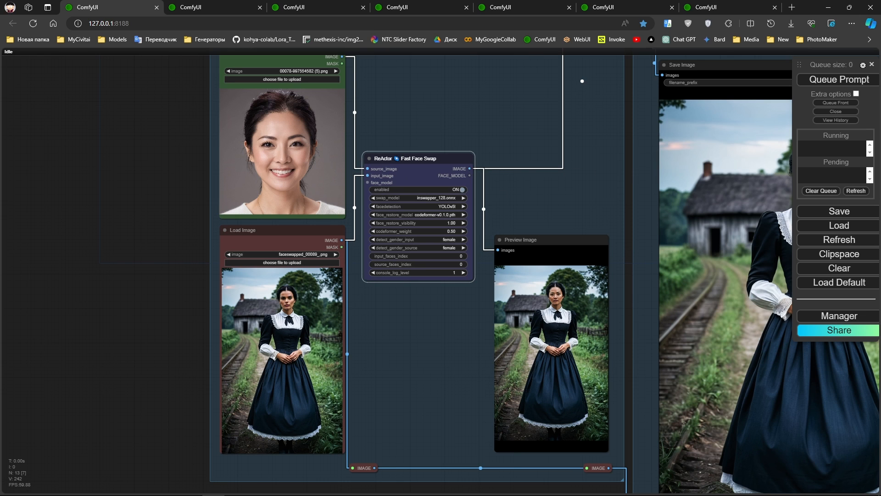
{"action": "left_click", "coordinate": [266, 79]}
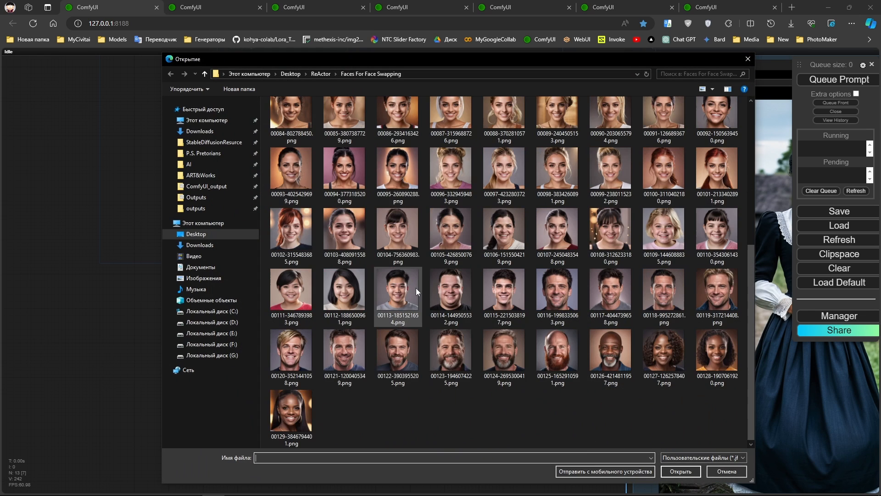
{"action": "left_click", "coordinate": [517, 348]}
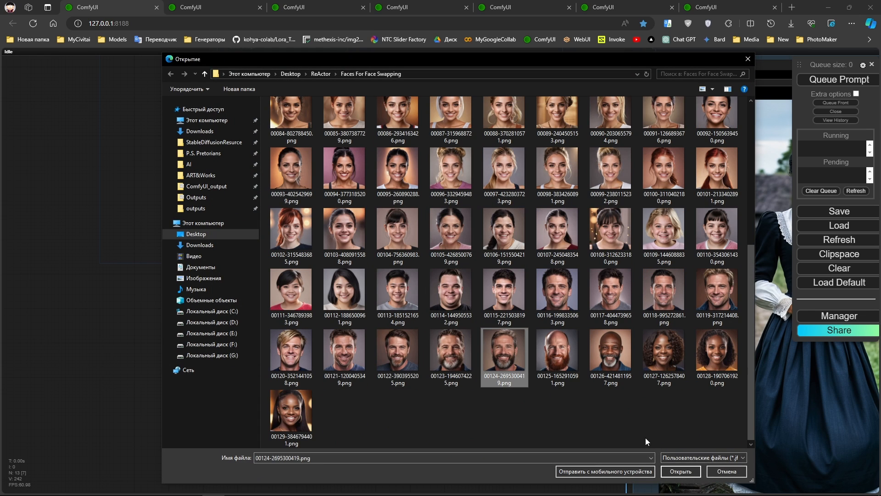
{"action": "left_click", "coordinate": [680, 471]}
{"action": "scroll", "coordinate": [498, 240], "scroll_direction": "up", "scroll_amount": 2}
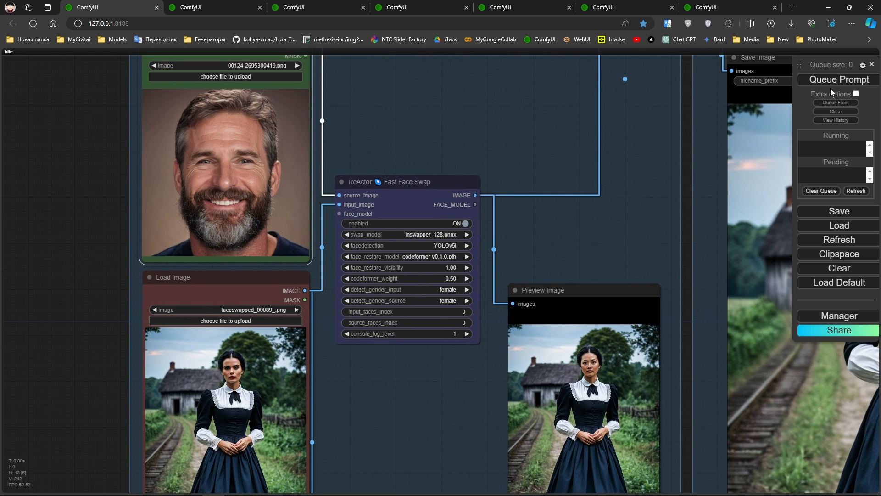
{"action": "left_click", "coordinate": [831, 86]}
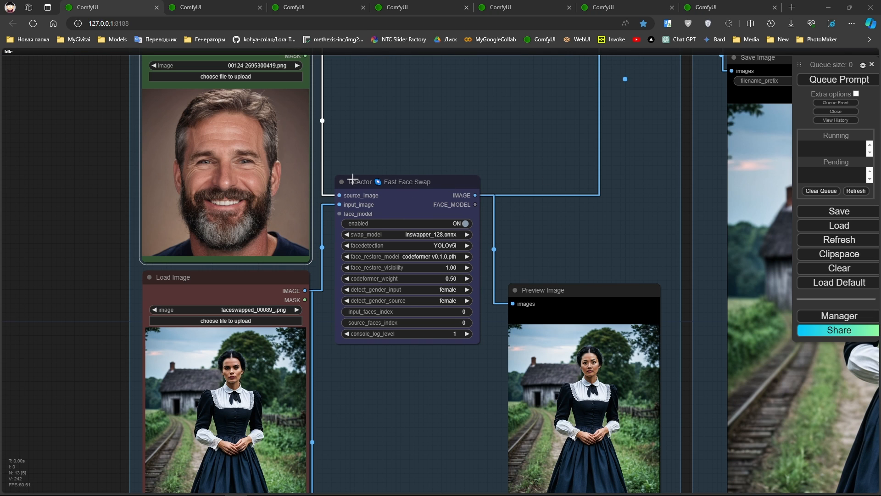
On the ReActor Fast Face Swap node, keep detect_gender_input at female and set detect_gender_source to male
{"action": "left_click_drag", "start_coordinate": [316, 247], "coordinate": [387, 206]}
{"action": "scroll", "coordinate": [540, 261], "scroll_direction": "up", "scroll_amount": 3}
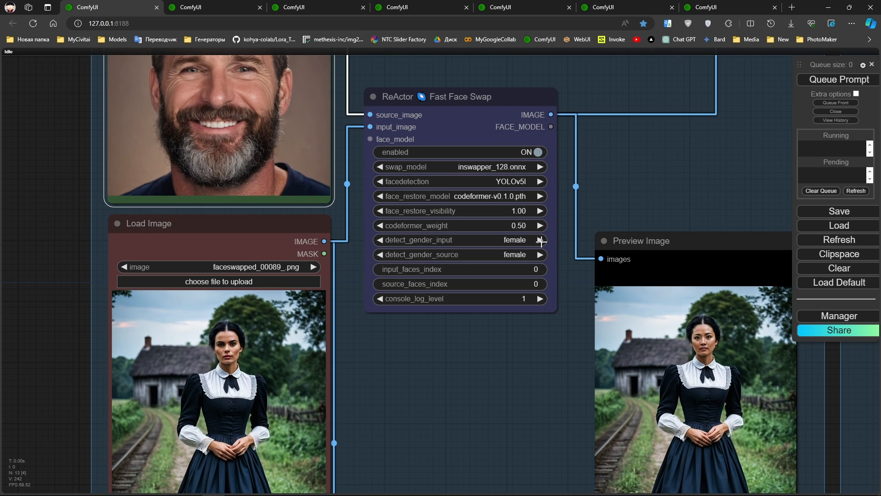
{"action": "left_click", "coordinate": [541, 240]}
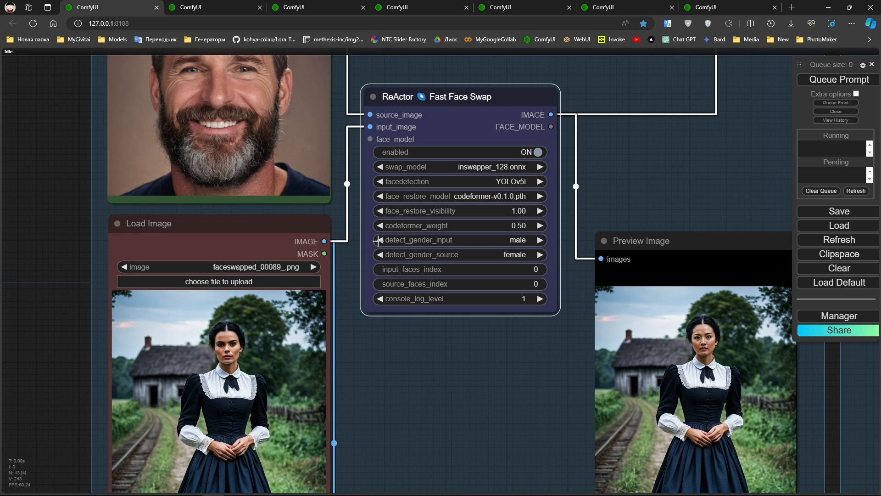
{"action": "left_click", "coordinate": [379, 240]}
{"action": "left_click", "coordinate": [541, 255]}
{"action": "scroll", "coordinate": [209, 372], "scroll_direction": "down", "scroll_amount": 2}
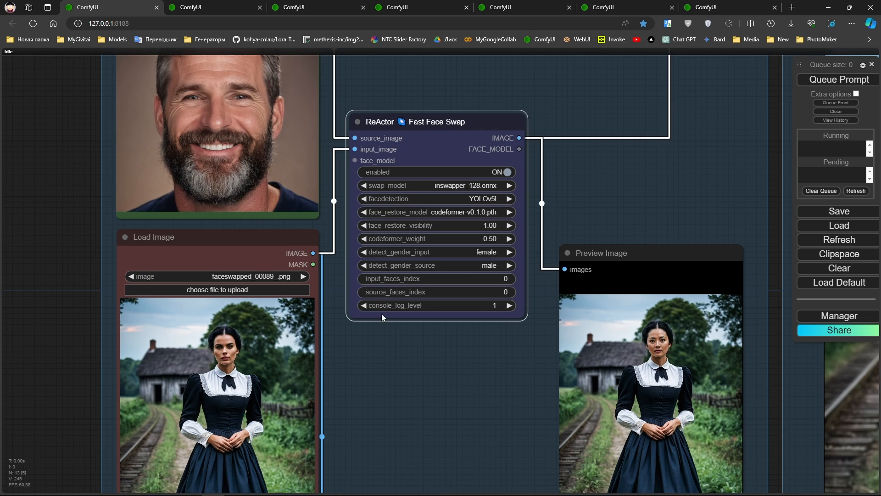
Run the face swap with the male source setting and examine the result in the Save Image and Image Comparer nodes
{"action": "left_click_drag", "start_coordinate": [672, 210], "coordinate": [576, 257]}
{"action": "left_click", "coordinate": [843, 82]}
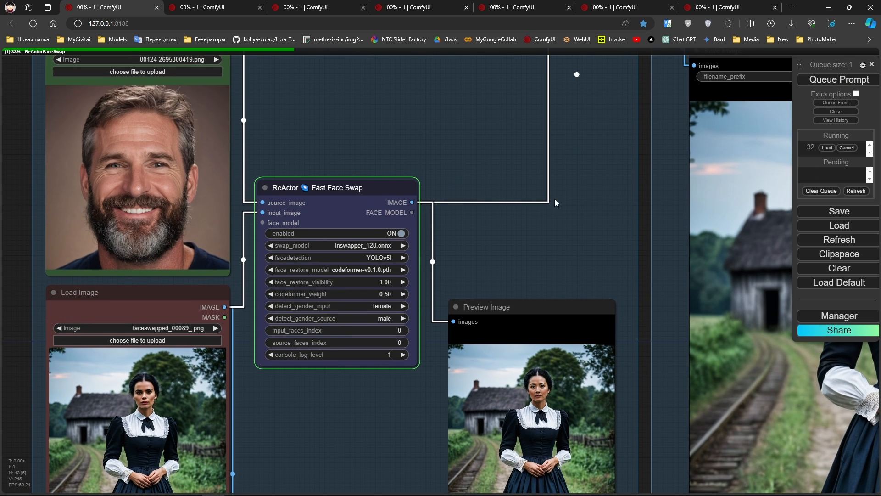
{"action": "scroll", "coordinate": [555, 199], "scroll_direction": "down", "scroll_amount": 2}
{"action": "left_click_drag", "start_coordinate": [629, 224], "coordinate": [580, 238]}
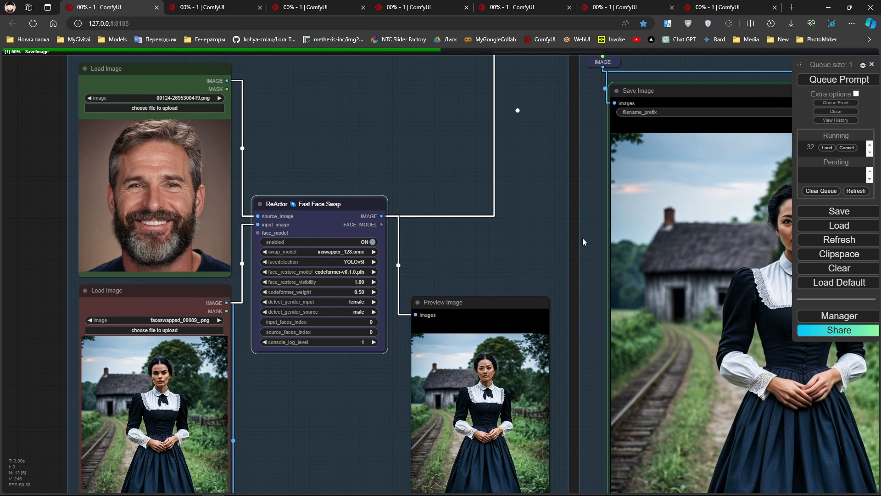
{"action": "left_click_drag", "start_coordinate": [533, 266], "coordinate": [313, 288]}
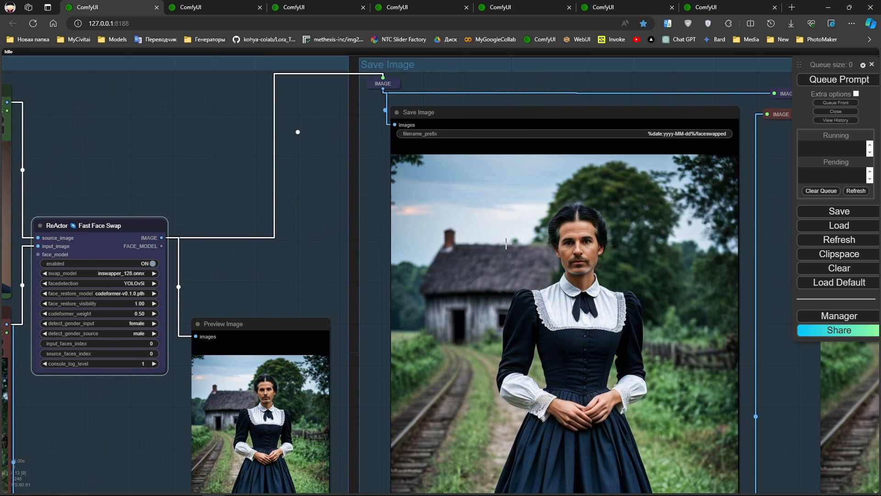
{"action": "scroll", "coordinate": [506, 243], "scroll_direction": "down", "scroll_amount": 3}
{"action": "left_click_drag", "start_coordinate": [507, 244], "coordinate": [289, 254]}
{"action": "scroll", "coordinate": [657, 258], "scroll_direction": "up", "scroll_amount": 3}
{"action": "scroll", "coordinate": [586, 263], "scroll_direction": "up", "scroll_amount": 4}
{"action": "left_click_drag", "start_coordinate": [586, 264], "coordinate": [553, 266]}
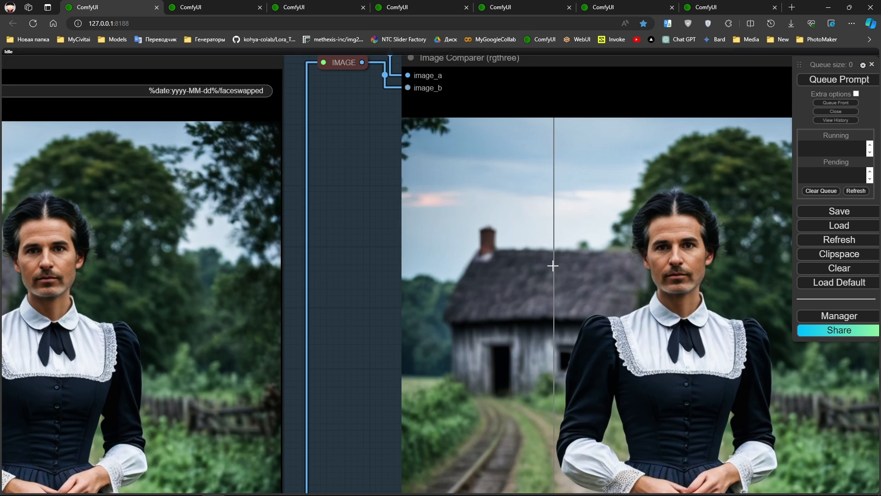
Set both detect_gender_input and detect_gender_source on the ReActor Fast Face Swap node back to no
{"action": "scroll", "coordinate": [596, 241], "scroll_direction": "down", "scroll_amount": 6}
{"action": "left_click_drag", "start_coordinate": [486, 249], "coordinate": [829, 266]}
{"action": "scroll", "coordinate": [368, 294], "scroll_direction": "up", "scroll_amount": 3}
{"action": "left_click_drag", "start_coordinate": [356, 311], "coordinate": [541, 287]}
{"action": "scroll", "coordinate": [468, 320], "scroll_direction": "up", "scroll_amount": 6}
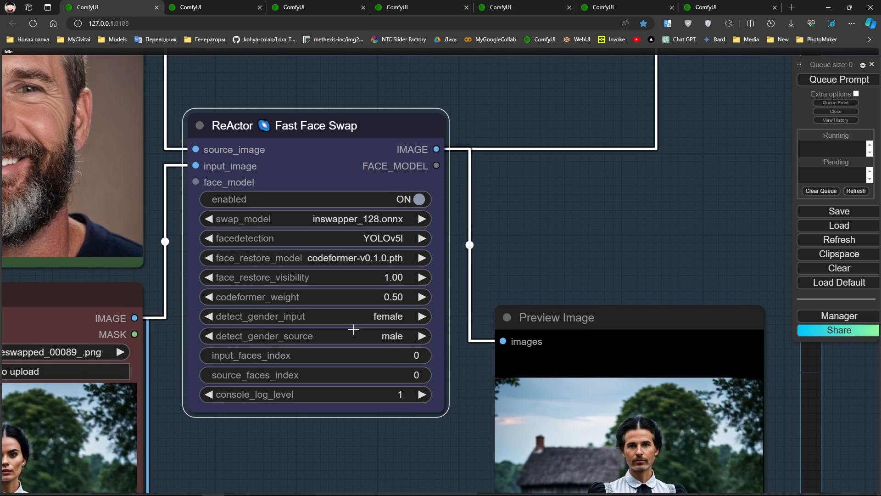
{"action": "left_click", "coordinate": [209, 317]}
{"action": "left_click", "coordinate": [210, 336]}
{"action": "left_click", "coordinate": [210, 337]}
{"action": "scroll", "coordinate": [513, 285], "scroll_direction": "down", "scroll_amount": 4}
{"action": "scroll", "coordinate": [210, 395], "scroll_direction": "down", "scroll_amount": 1}
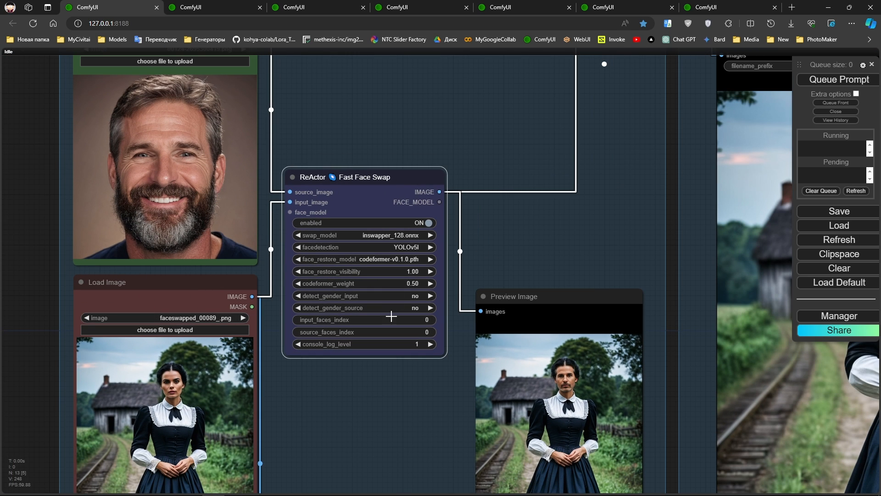
Review the input_faces_index and source_faces_index fields, and move the ReActor Fast Face Swap node higher in the Loaders group
{"action": "scroll", "coordinate": [459, 337], "scroll_direction": "up", "scroll_amount": 6}
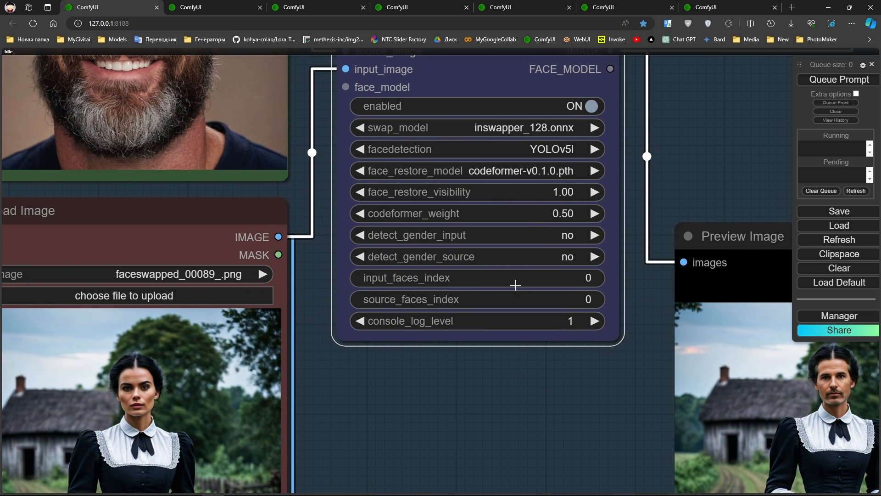
{"action": "scroll", "coordinate": [384, 330], "scroll_direction": "down", "scroll_amount": 7}
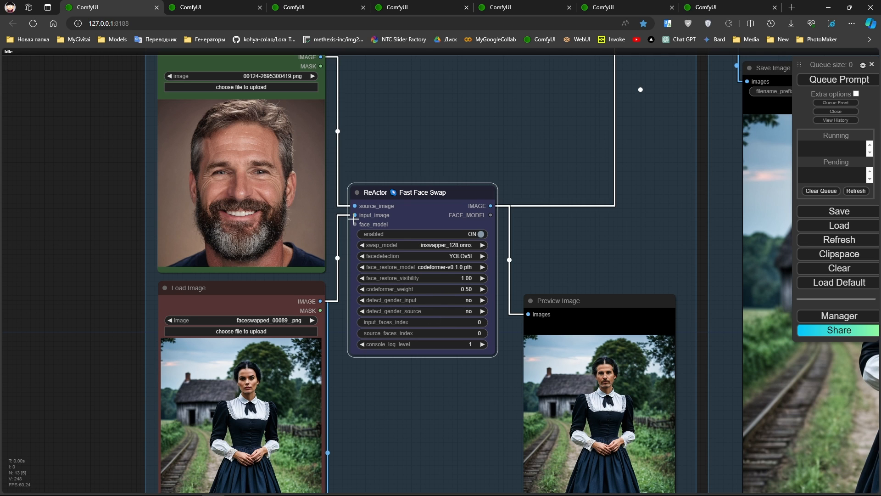
{"action": "scroll", "coordinate": [564, 258], "scroll_direction": "down", "scroll_amount": 3}
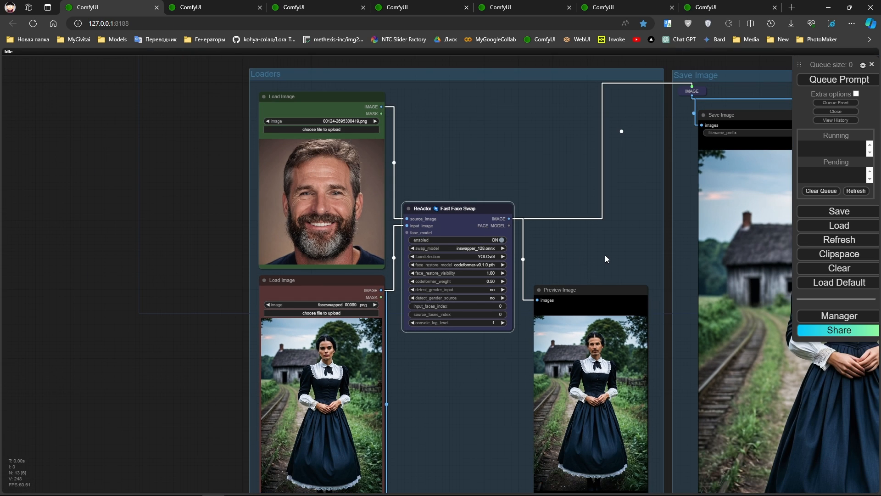
{"action": "left_click_drag", "start_coordinate": [606, 256], "coordinate": [495, 204]}
{"action": "left_click_drag", "start_coordinate": [530, 181], "coordinate": [507, 178]}
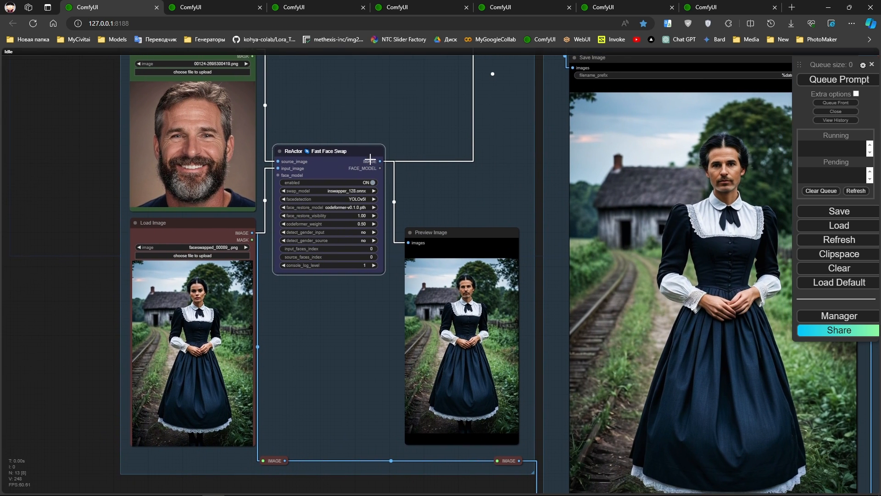
{"action": "left_click_drag", "start_coordinate": [358, 150], "coordinate": [359, 97]}
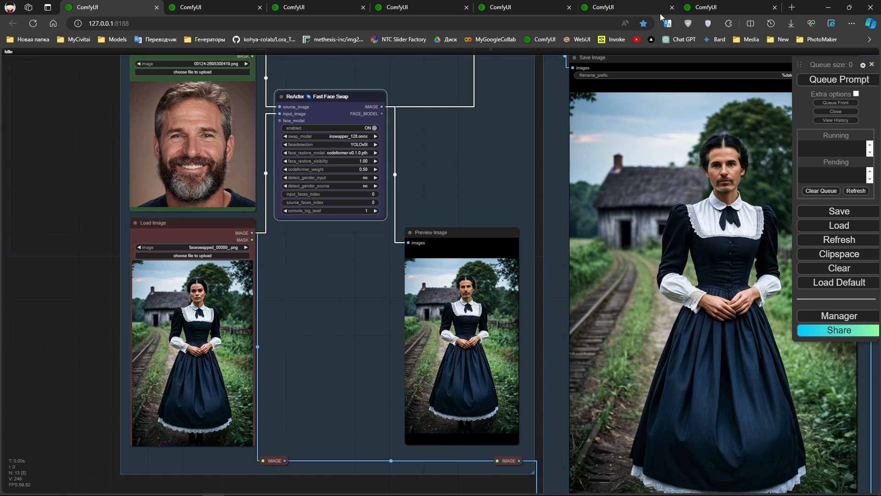
In the ReActor node overview workflow, place the Options node beside Fast Face Swap [OPTIONS] and connect its OPTIONS output to the options input
{"action": "left_click", "coordinate": [724, 6]}
{"action": "left_click_drag", "start_coordinate": [335, 262], "coordinate": [506, 235]}
{"action": "scroll", "coordinate": [346, 278], "scroll_direction": "up", "scroll_amount": 1}
{"action": "scroll", "coordinate": [347, 278], "scroll_direction": "up", "scroll_amount": 1}
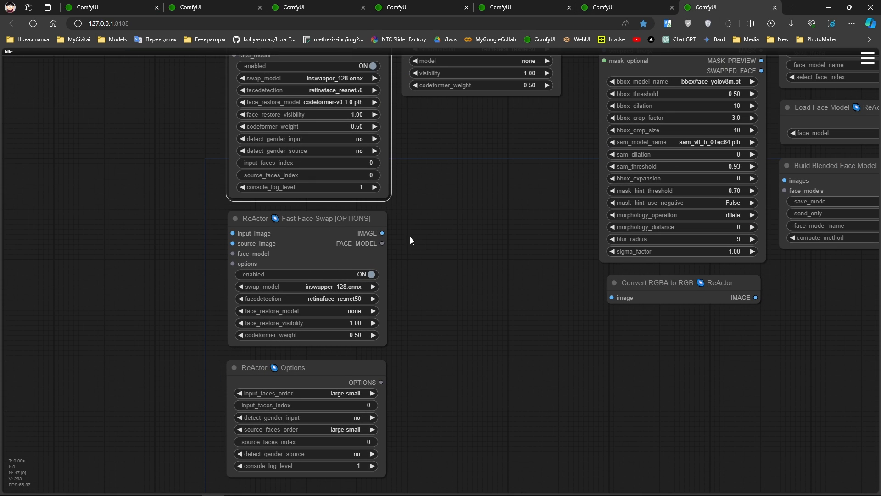
{"action": "left_click", "coordinate": [332, 250]}
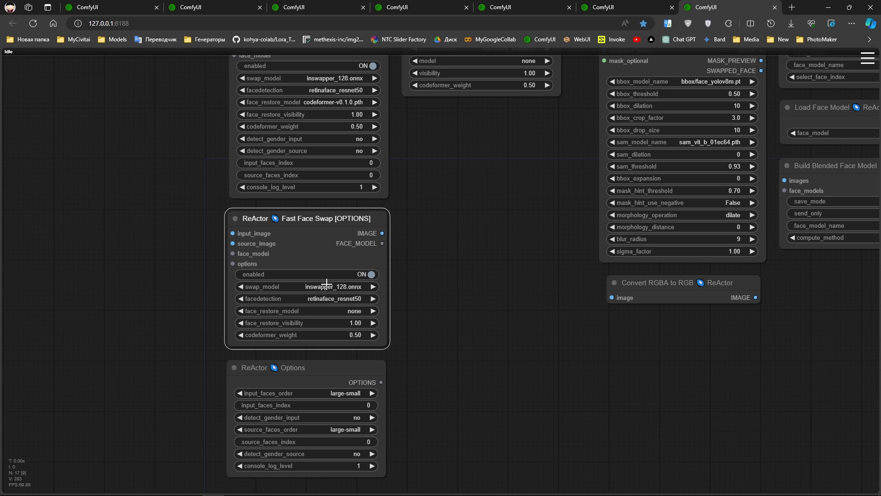
{"action": "left_click_drag", "start_coordinate": [313, 370], "coordinate": [233, 264]}
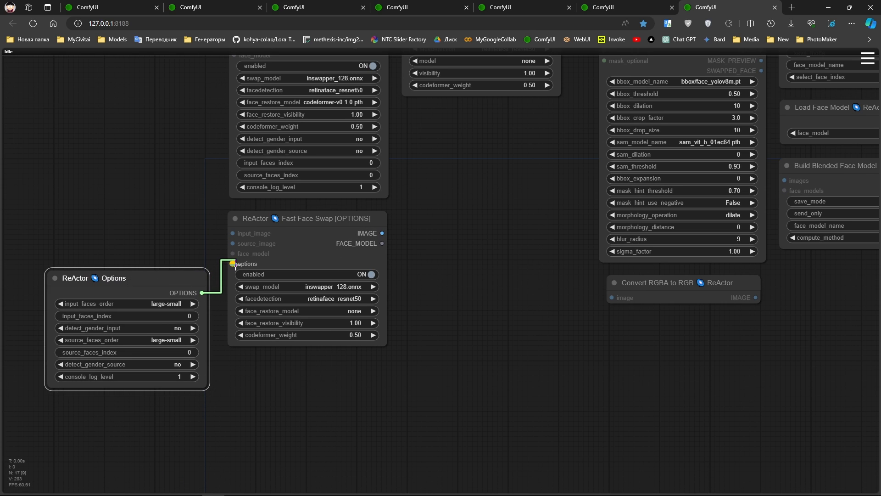
{"action": "left_click", "coordinate": [305, 258]}
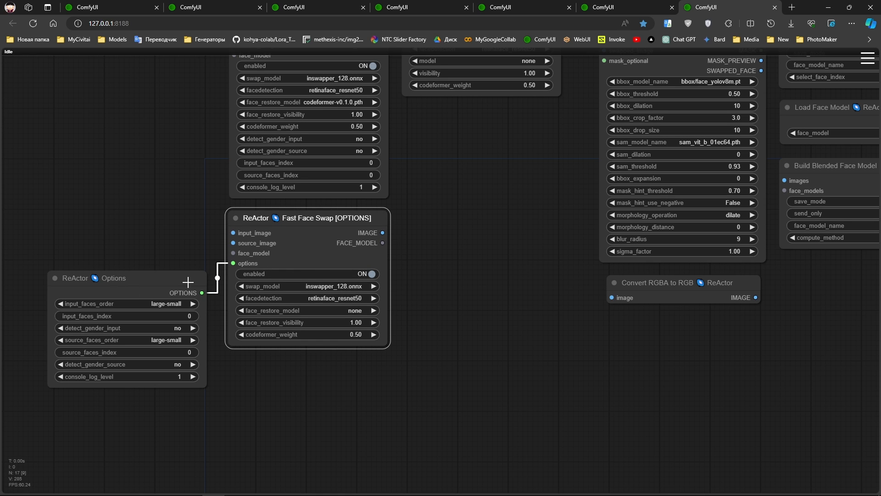
Examine the FaceRestoreModelLoader and FaceRestoreCFWithModel nodes connected after the face swap in the second workflow
{"action": "left_click", "coordinate": [220, 11]}
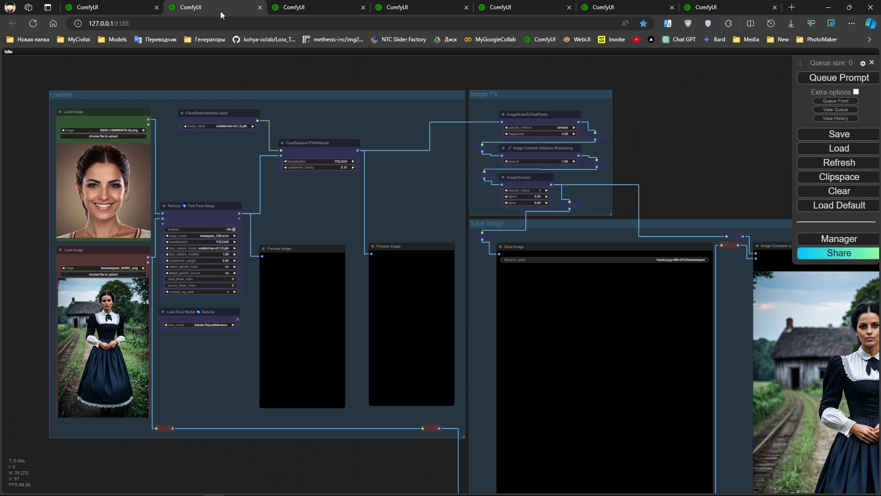
{"action": "left_click_drag", "start_coordinate": [298, 185], "coordinate": [400, 210]}
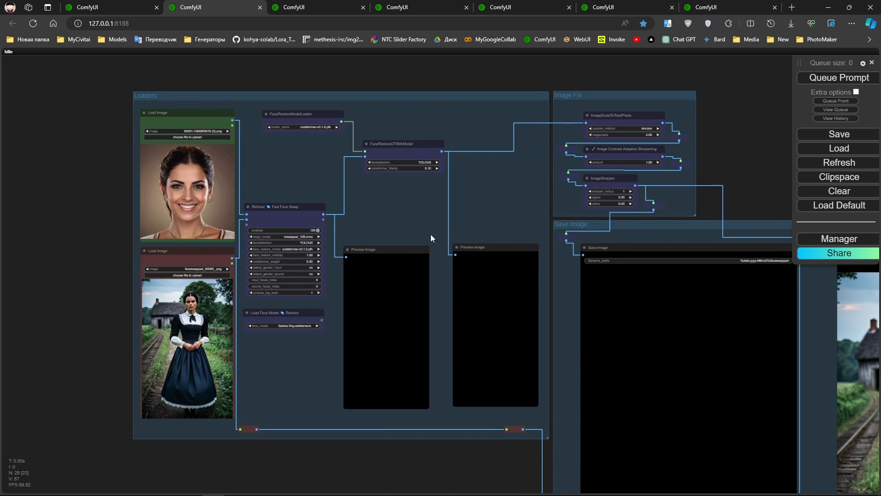
{"action": "scroll", "coordinate": [431, 238], "scroll_direction": "up", "scroll_amount": 8}
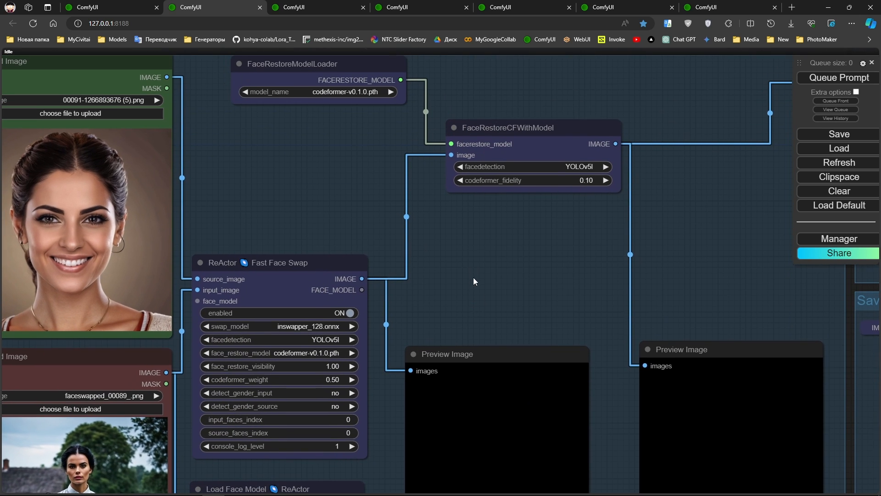
Return to the ReActor node overview workflow and select the Restore Face node
{"action": "left_click", "coordinate": [715, 12]}
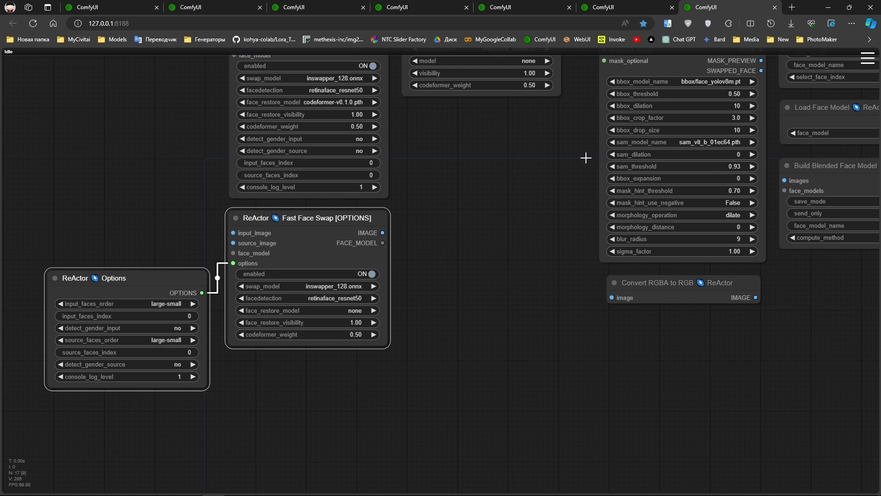
{"action": "left_click_drag", "start_coordinate": [553, 191], "coordinate": [461, 333]}
{"action": "left_click", "coordinate": [423, 163]}
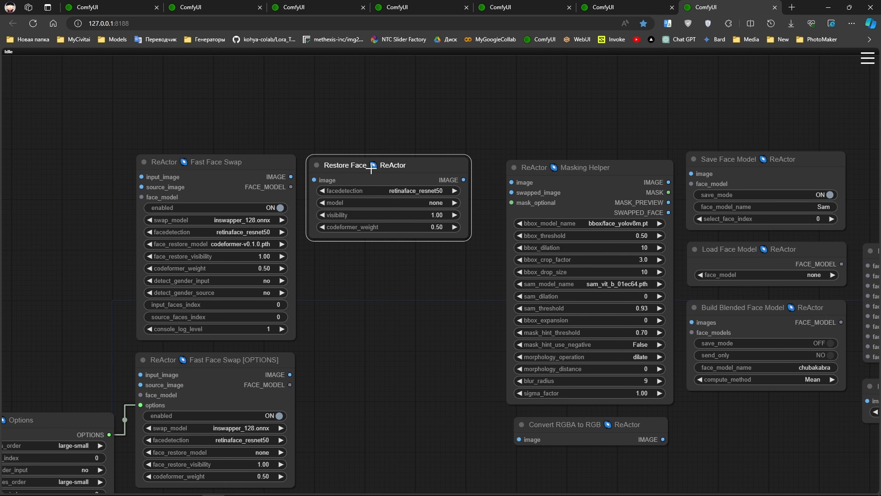
Switch to the face swap workflow and move the FaceRestoreModelLoader and FaceRestoreCFWithModel nodes lower in the Loaders group
{"action": "key", "text": "ctrl+w"}
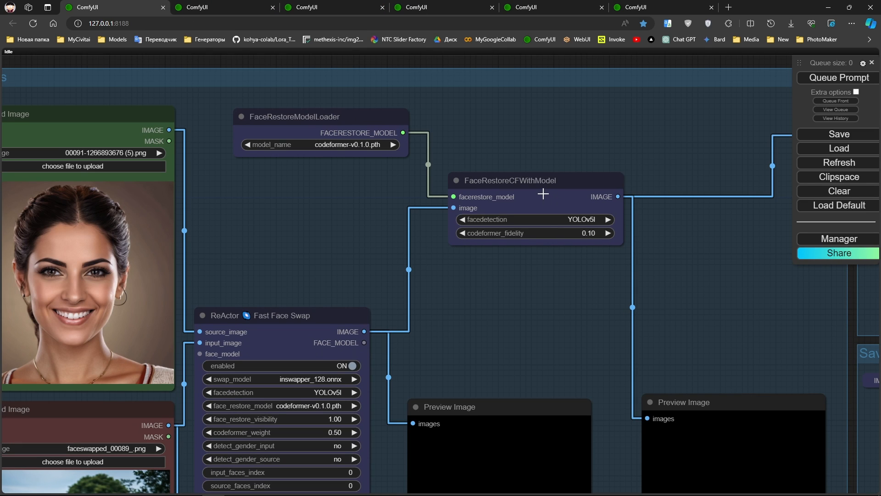
{"action": "left_click_drag", "start_coordinate": [543, 193], "coordinate": [533, 221]}
{"action": "left_click_drag", "start_coordinate": [341, 135], "coordinate": [319, 187]}
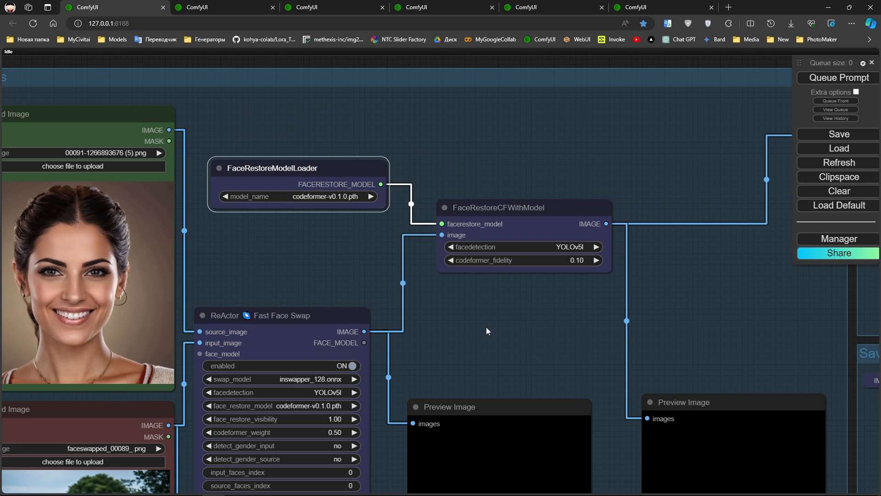
Examine the path from FaceRestoreCFWithModel through the Image Fix group's scaling and sharpening nodes to Save Image
{"action": "left_click_drag", "start_coordinate": [486, 327], "coordinate": [376, 305]}
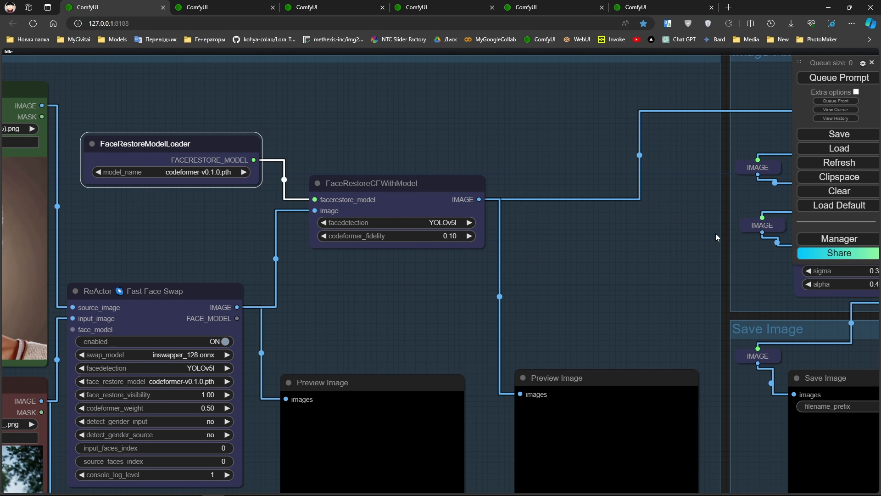
{"action": "left_click_drag", "start_coordinate": [422, 248], "coordinate": [187, 243]}
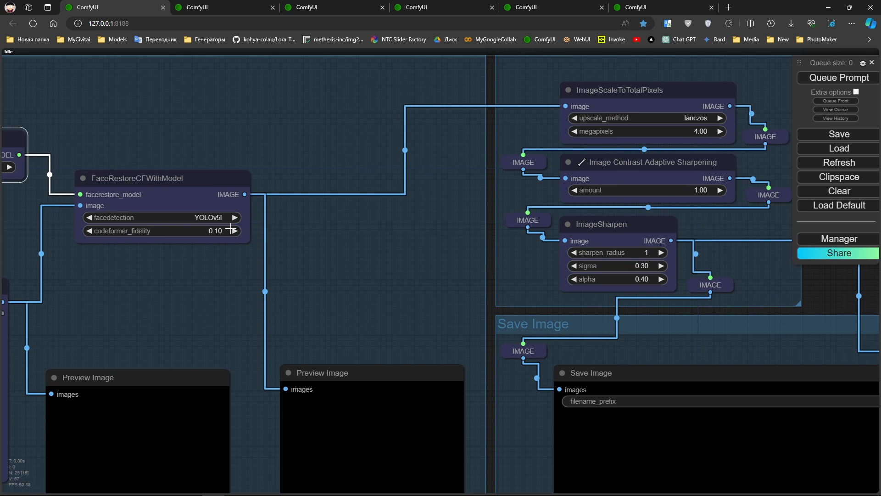
{"action": "left_click_drag", "start_coordinate": [450, 219], "coordinate": [315, 229]}
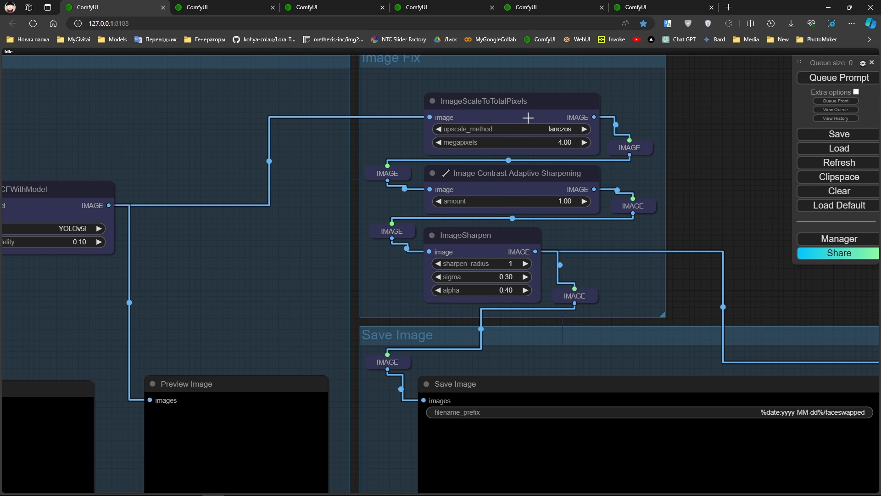
{"action": "scroll", "coordinate": [515, 113], "scroll_direction": "down", "scroll_amount": 8}
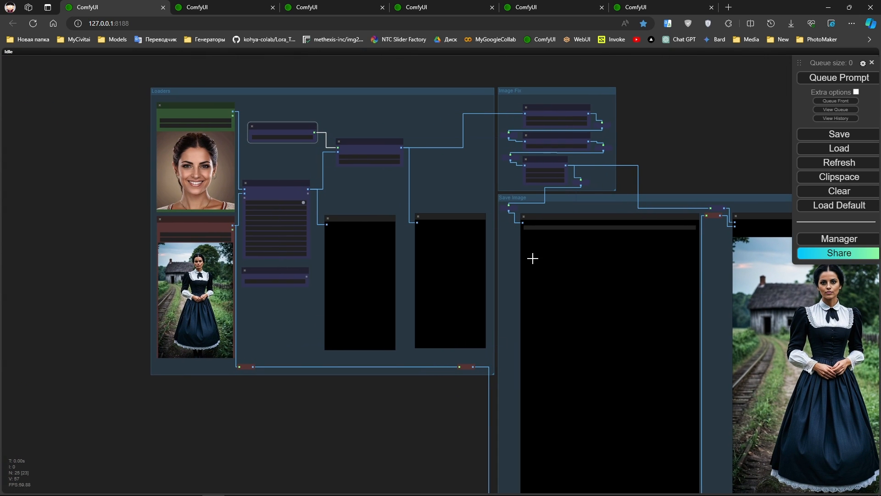
{"action": "left_click_drag", "start_coordinate": [505, 142], "coordinate": [419, 155]}
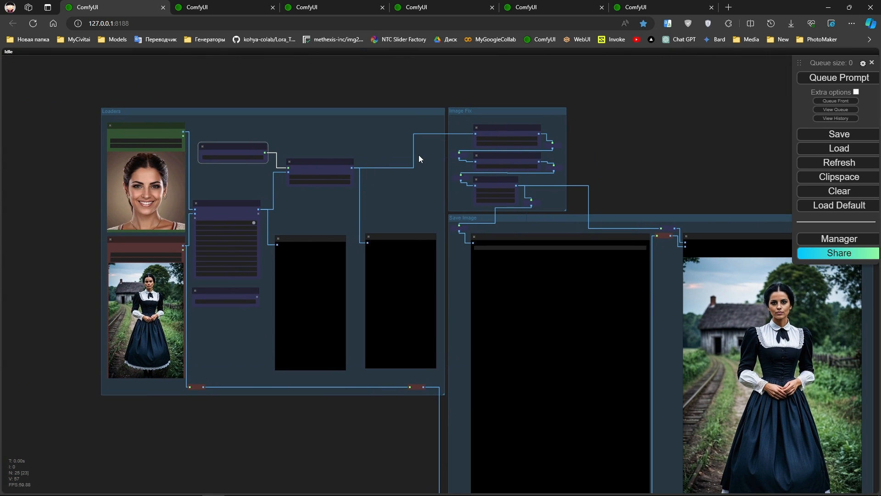
{"action": "scroll", "coordinate": [455, 164], "scroll_direction": "up", "scroll_amount": 5}
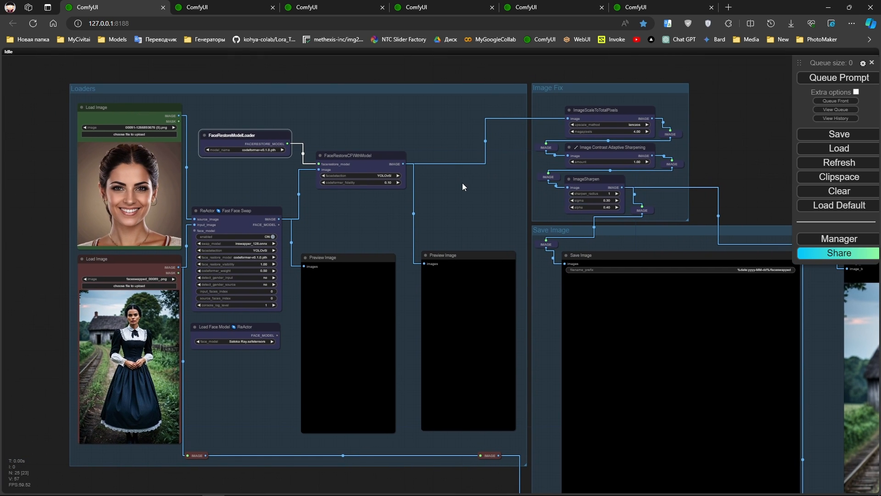
{"action": "left_click_drag", "start_coordinate": [465, 222], "coordinate": [502, 197]}
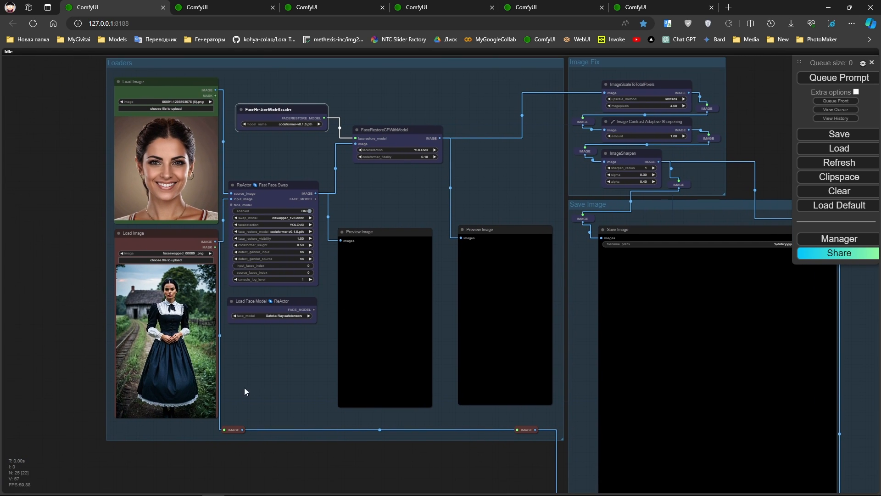
Shift the red Load Image node slightly lower and load 00103-4080915588.png from Faces For Face Swapping into the green Load Image node
{"action": "left_click_drag", "start_coordinate": [187, 359], "coordinate": [180, 361]}
{"action": "left_click_drag", "start_coordinate": [579, 253], "coordinate": [527, 254]}
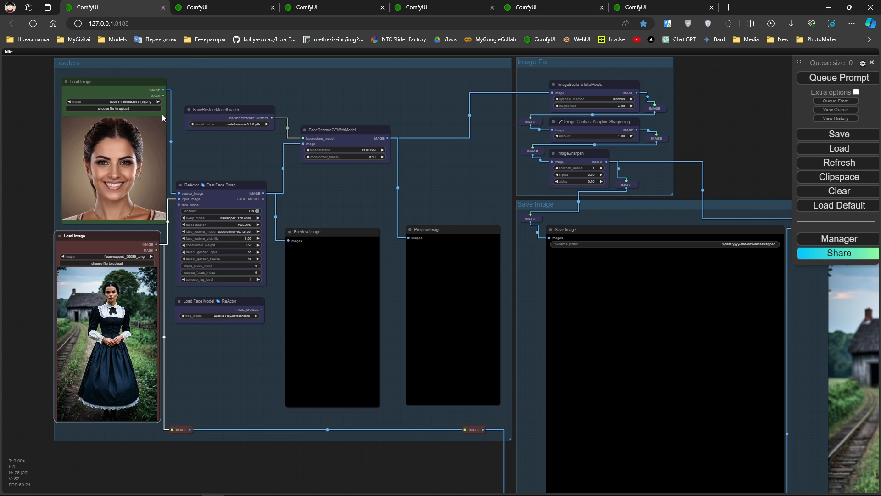
{"action": "left_click", "coordinate": [138, 108]}
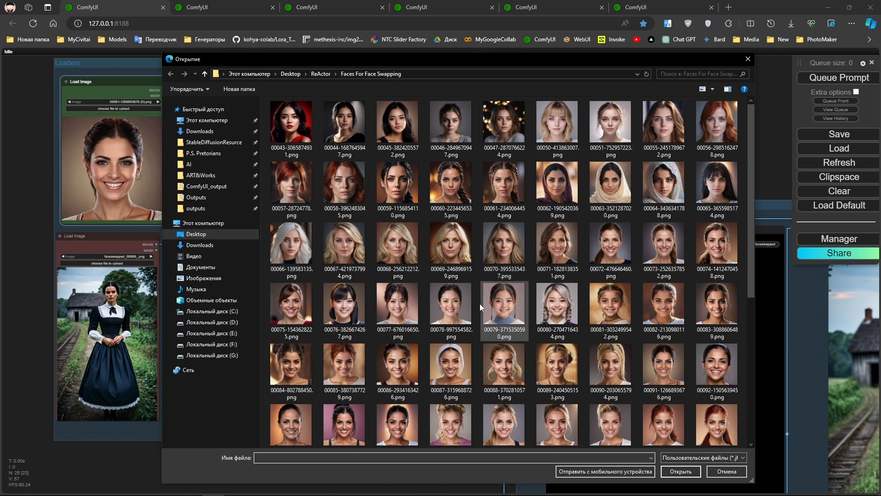
{"action": "scroll", "coordinate": [481, 304], "scroll_direction": "down", "scroll_amount": 3}
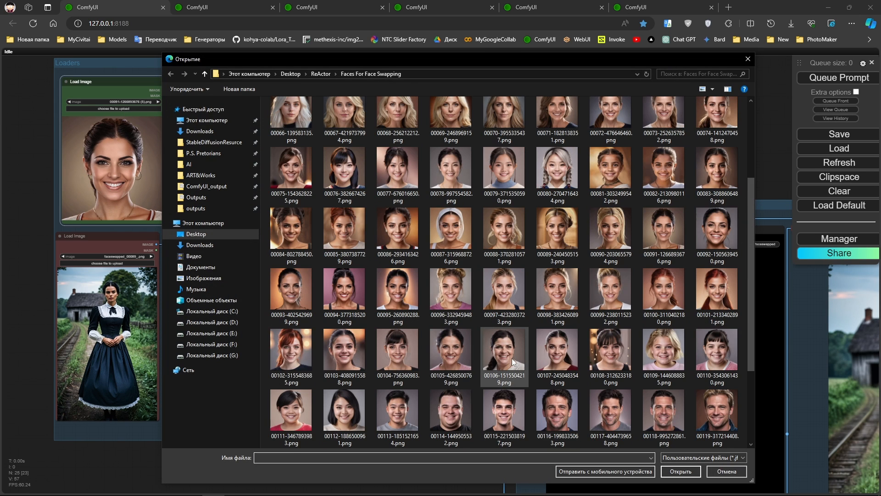
{"action": "left_click", "coordinate": [352, 351]}
{"action": "left_click", "coordinate": [681, 472]}
Run the face swap workflow with the new source face
{"action": "scroll", "coordinate": [404, 194], "scroll_direction": "up", "scroll_amount": 2}
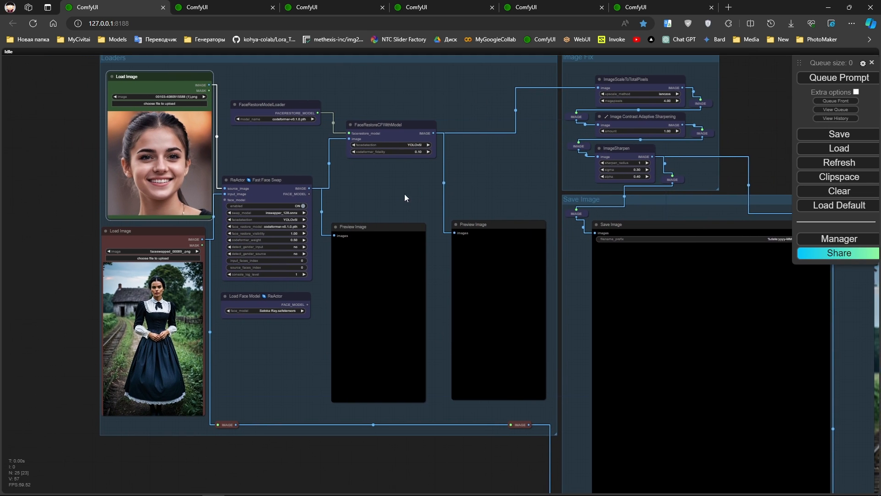
{"action": "scroll", "coordinate": [453, 218], "scroll_direction": "up", "scroll_amount": 2}
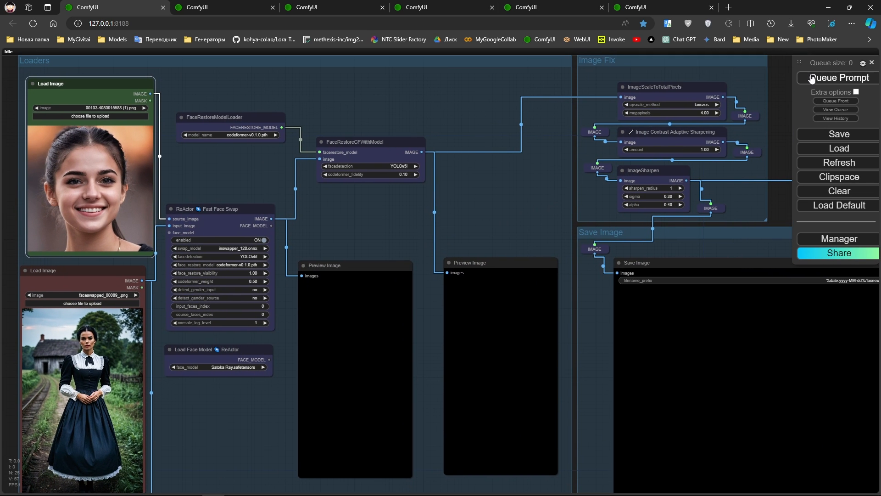
{"action": "left_click", "coordinate": [812, 79]}
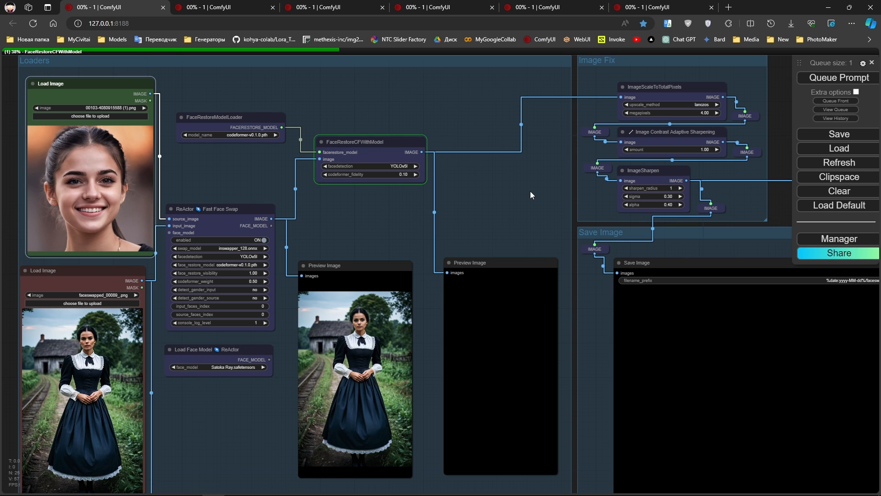
Place the restored image's Preview Image node directly beside the first Preview Image node and compare the faces up close
{"action": "scroll", "coordinate": [518, 188], "scroll_direction": "up", "scroll_amount": 5}
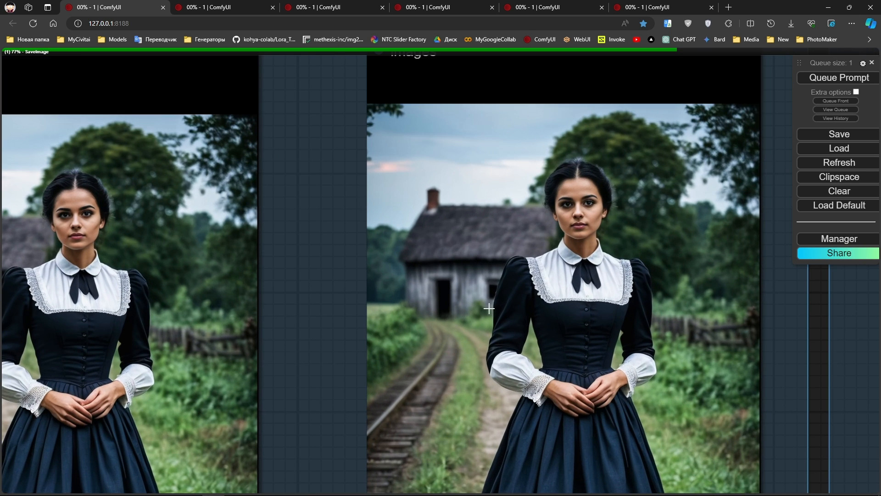
{"action": "left_click_drag", "start_coordinate": [490, 308], "coordinate": [395, 340]}
{"action": "scroll", "coordinate": [149, 215], "scroll_direction": "up", "scroll_amount": 3}
{"action": "mouse_move", "coordinate": [448, 281]}
{"action": "left_mouse_down"}
{"action": "mouse_move", "coordinate": [500, 307]}
{"action": "mouse_move", "coordinate": [511, 291]}
{"action": "mouse_move", "coordinate": [378, 287]}
{"action": "mouse_move", "coordinate": [349, 295]}
{"action": "mouse_move", "coordinate": [449, 320]}
{"action": "mouse_move", "coordinate": [443, 264]}
{"action": "left_mouse_up"}
{"action": "scroll", "coordinate": [330, 288], "scroll_direction": "up", "scroll_amount": 2}
{"action": "scroll", "coordinate": [590, 247], "scroll_direction": "down", "scroll_amount": 5}
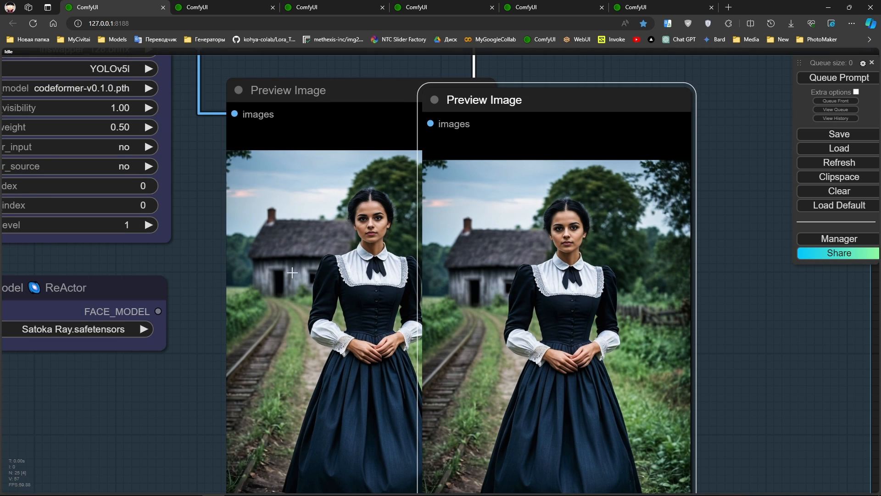
{"action": "scroll", "coordinate": [293, 272], "scroll_direction": "down", "scroll_amount": 2}
{"action": "left_click_drag", "start_coordinate": [492, 301], "coordinate": [575, 289]}
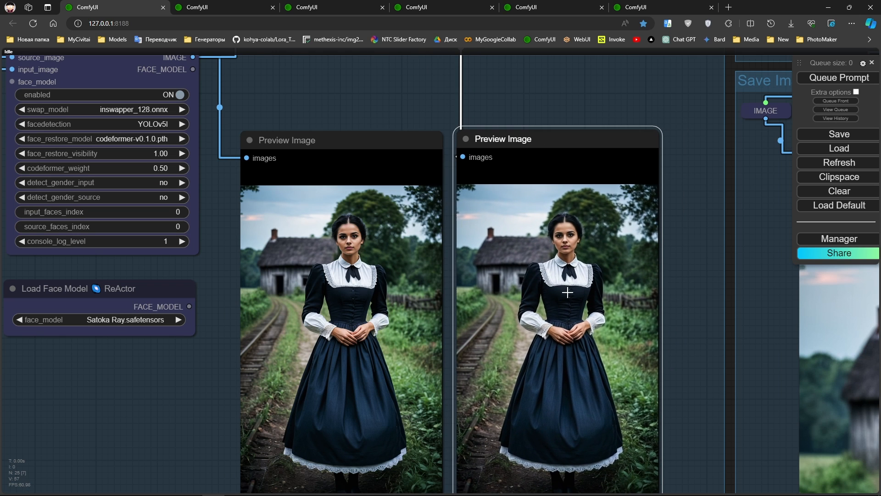
Compare the final image with the original in the Image Comparer, examining the face and clothing details up close
{"action": "scroll", "coordinate": [398, 263], "scroll_direction": "down", "scroll_amount": 9}
{"action": "left_click_drag", "start_coordinate": [688, 207], "coordinate": [420, 133]}
{"action": "scroll", "coordinate": [702, 313], "scroll_direction": "up", "scroll_amount": 8}
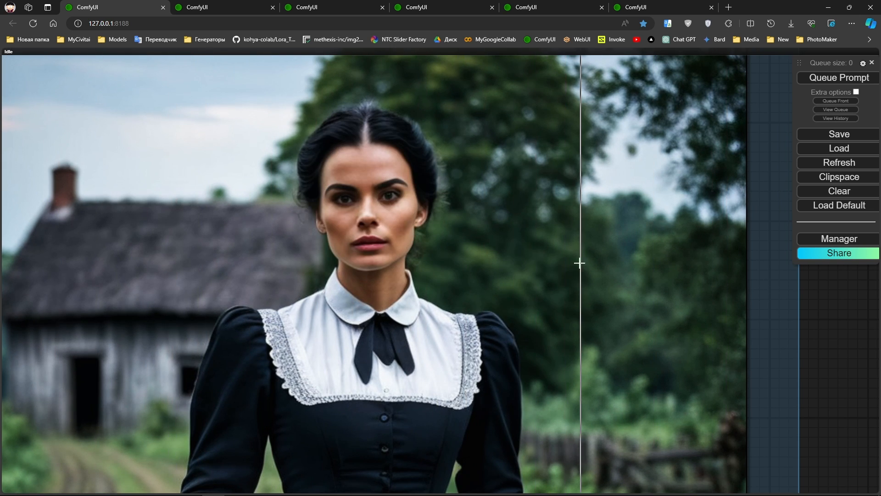
{"action": "scroll", "coordinate": [213, 227], "scroll_direction": "down", "scroll_amount": 5}
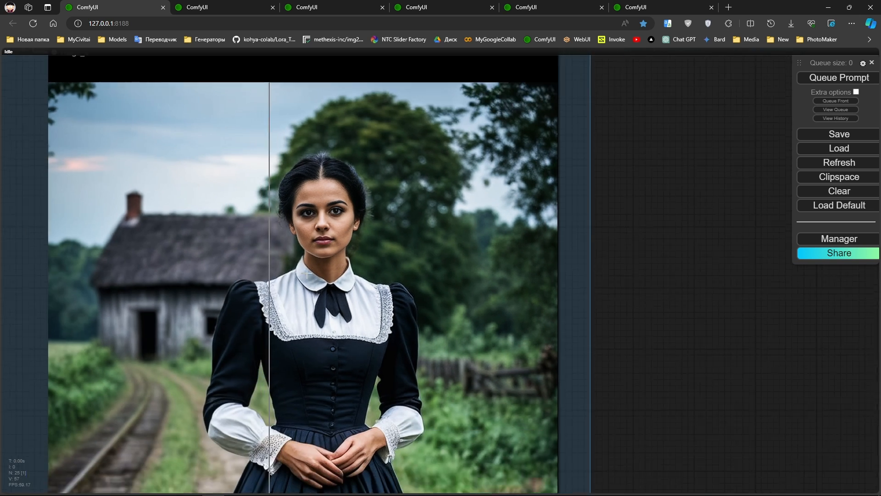
{"action": "scroll", "coordinate": [636, 294], "scroll_direction": "down", "scroll_amount": 5}
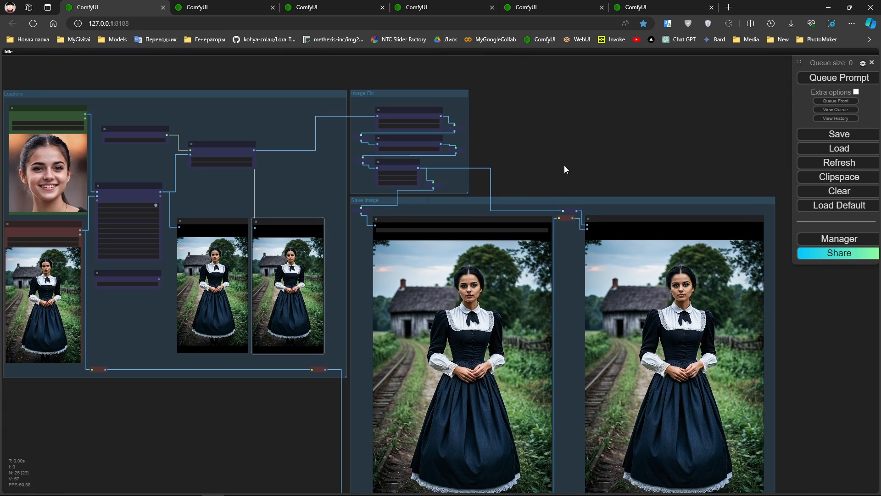
{"action": "scroll", "coordinate": [722, 200], "scroll_direction": "up", "scroll_amount": 5}
{"action": "scroll", "coordinate": [719, 393], "scroll_direction": "up", "scroll_amount": 5}
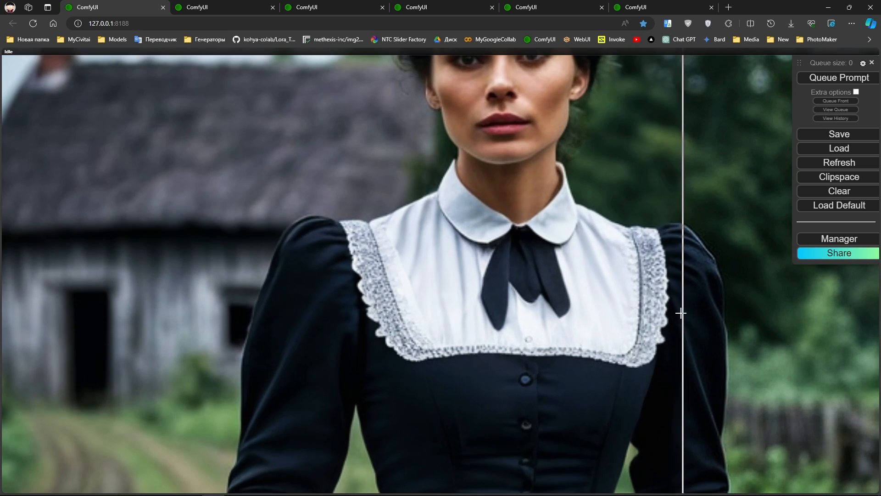
{"action": "scroll", "coordinate": [671, 275], "scroll_direction": "up", "scroll_amount": 3}
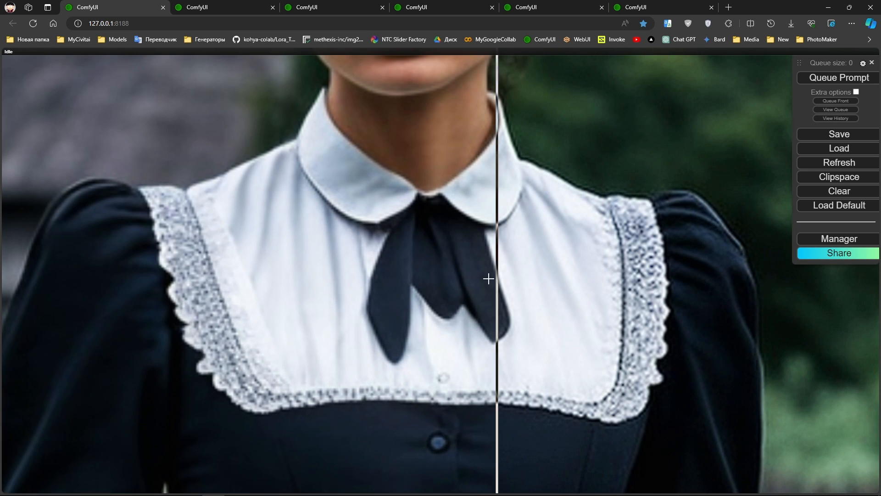
{"action": "scroll", "coordinate": [216, 363], "scroll_direction": "down", "scroll_amount": 10}
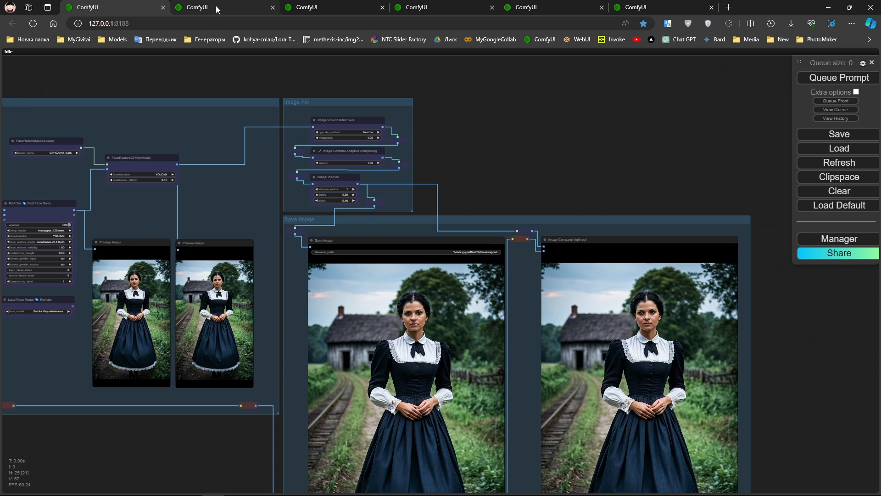
Open the ReActor_Model_Creation workflow and make the green Load Image node slightly smaller
{"action": "left_click", "coordinate": [219, 9]}
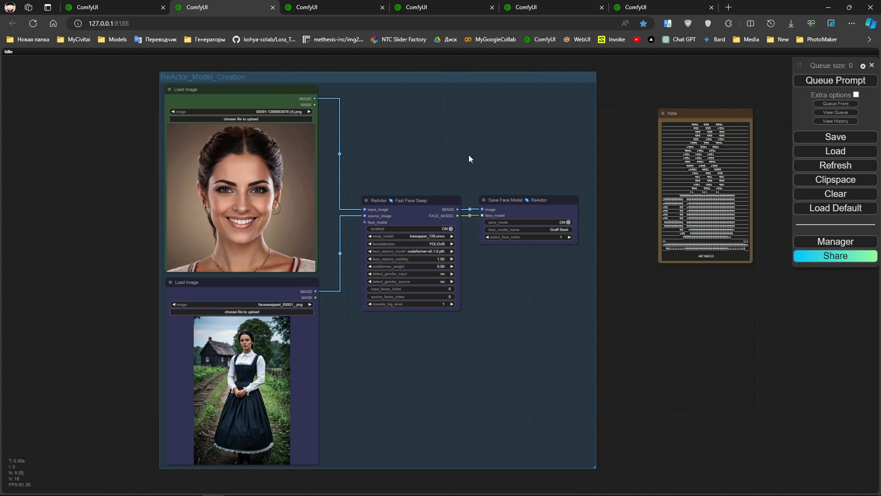
{"action": "scroll", "coordinate": [352, 136], "scroll_direction": "up", "scroll_amount": 2}
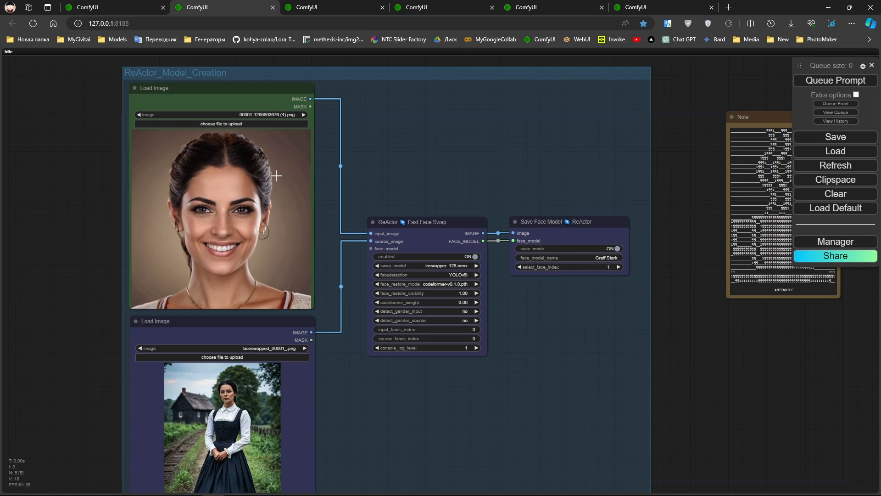
{"action": "left_click", "coordinate": [192, 188]}
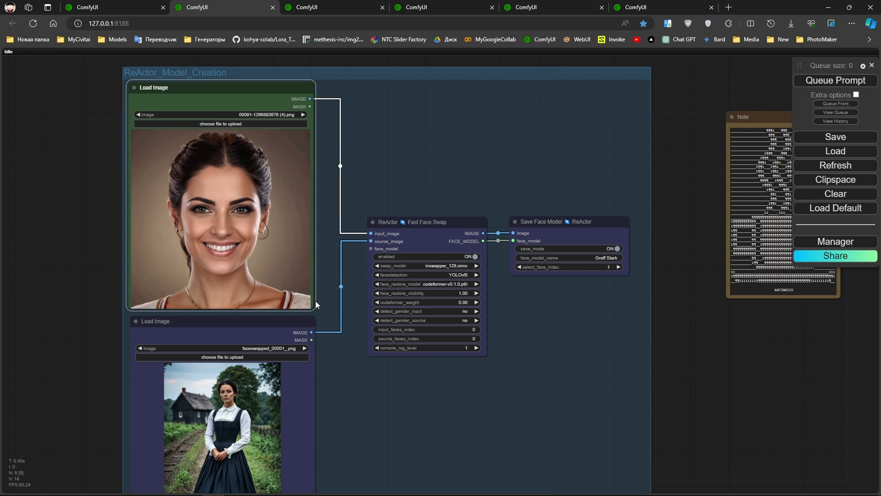
{"action": "left_click_drag", "start_coordinate": [312, 305], "coordinate": [304, 307]}
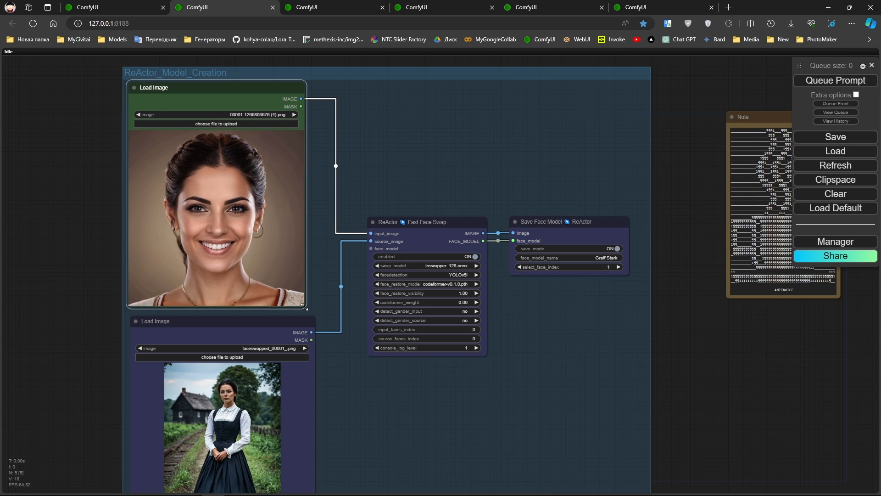
{"action": "scroll", "coordinate": [263, 165], "scroll_direction": "up", "scroll_amount": 3}
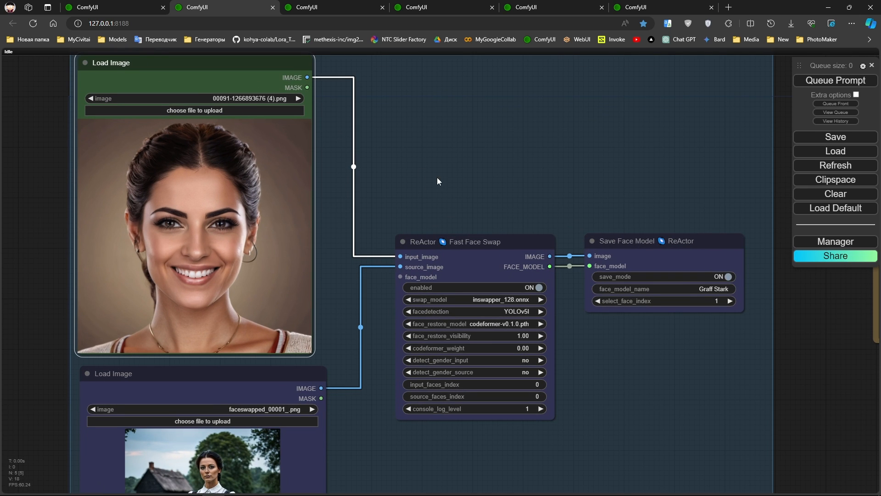
{"action": "left_click_drag", "start_coordinate": [437, 177], "coordinate": [467, 194]}
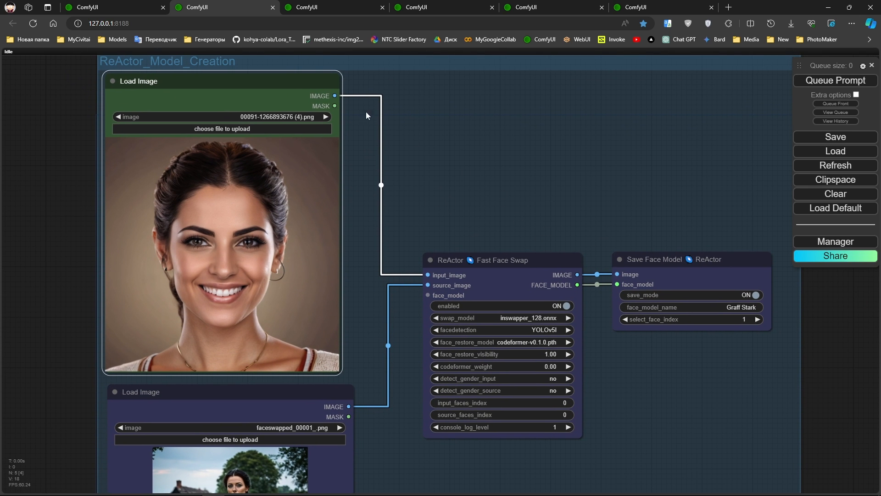
Copy the Load Face Model node from the face swap workflow into ReActor_Model_Creation and place it above Fast Face Swap
{"action": "left_click", "coordinate": [137, 6]}
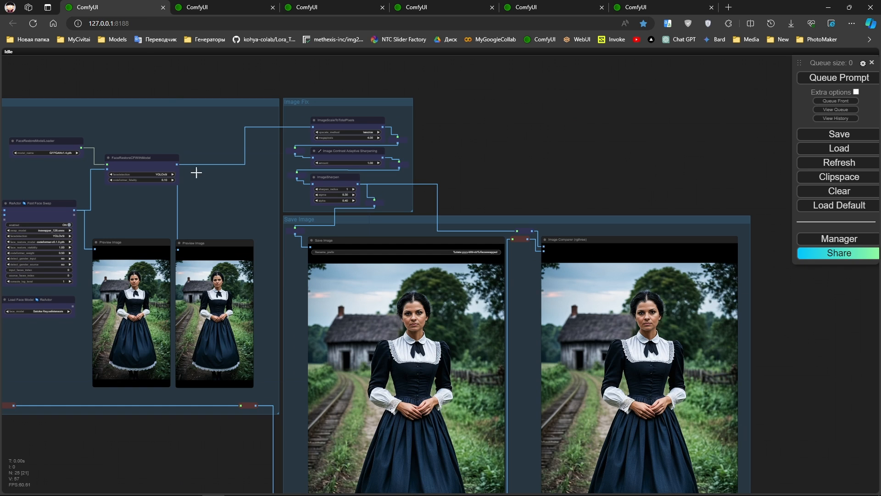
{"action": "left_click_drag", "start_coordinate": [196, 172], "coordinate": [507, 160]}
{"action": "scroll", "coordinate": [344, 284], "scroll_direction": "up", "scroll_amount": 2}
{"action": "left_click", "coordinate": [343, 283]}
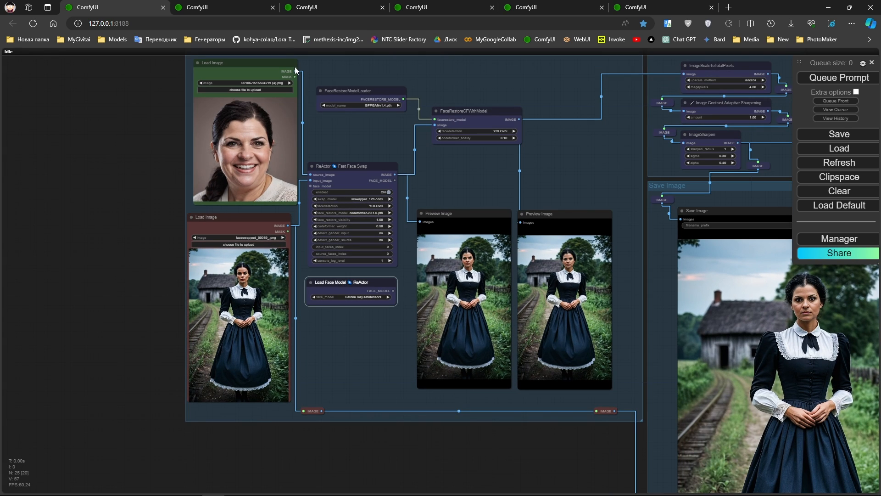
{"action": "left_click", "coordinate": [249, 11]}
{"action": "key", "text": "ctrl+v"}
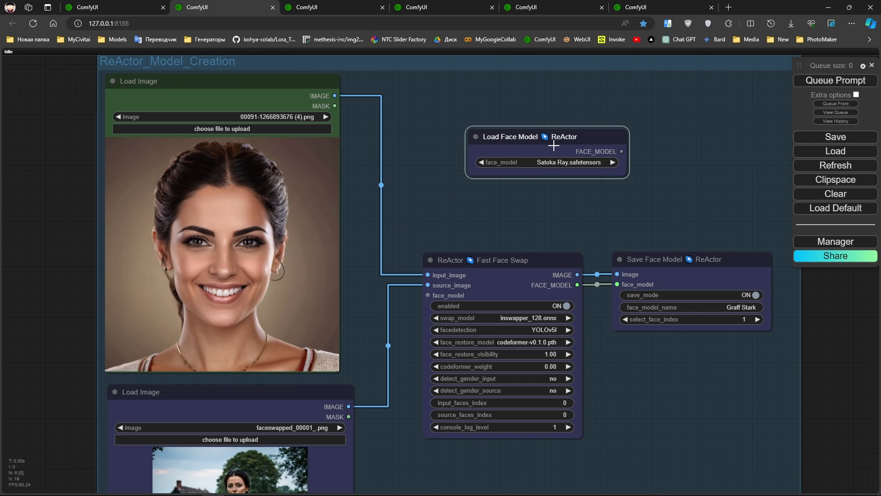
{"action": "left_click_drag", "start_coordinate": [554, 139], "coordinate": [478, 197]}
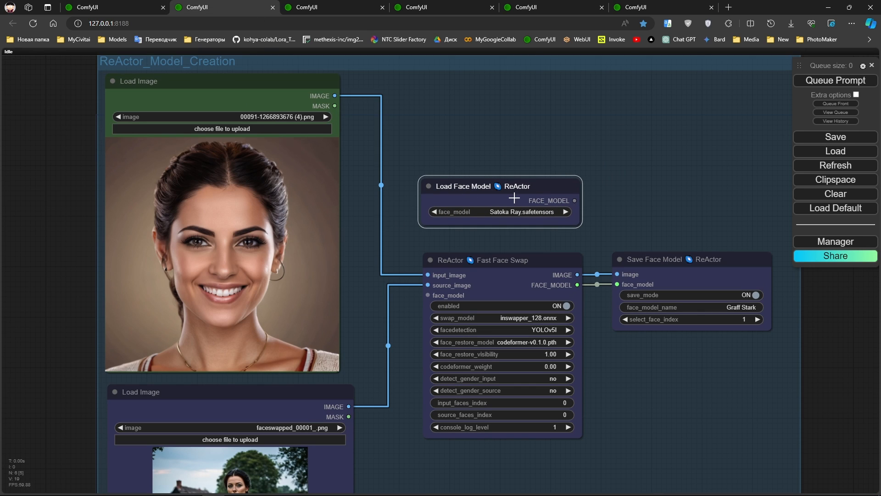
Examine the Load Face Model node among the ReActor nodes and its available face models in the face swap workflow
{"action": "left_click", "coordinate": [641, 7]}
{"action": "left_click_drag", "start_coordinate": [596, 152], "coordinate": [267, 106]}
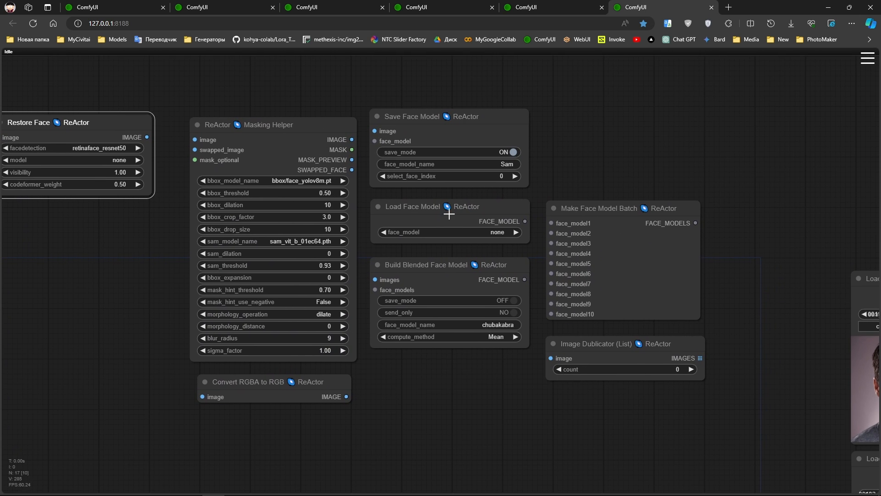
{"action": "left_click", "coordinate": [429, 211]}
{"action": "left_click", "coordinate": [135, 6]}
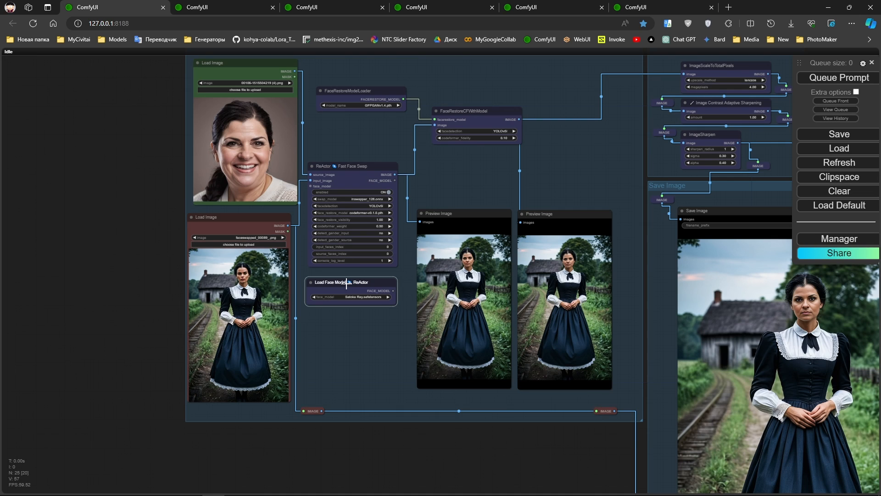
{"action": "scroll", "coordinate": [346, 284], "scroll_direction": "up", "scroll_amount": 7}
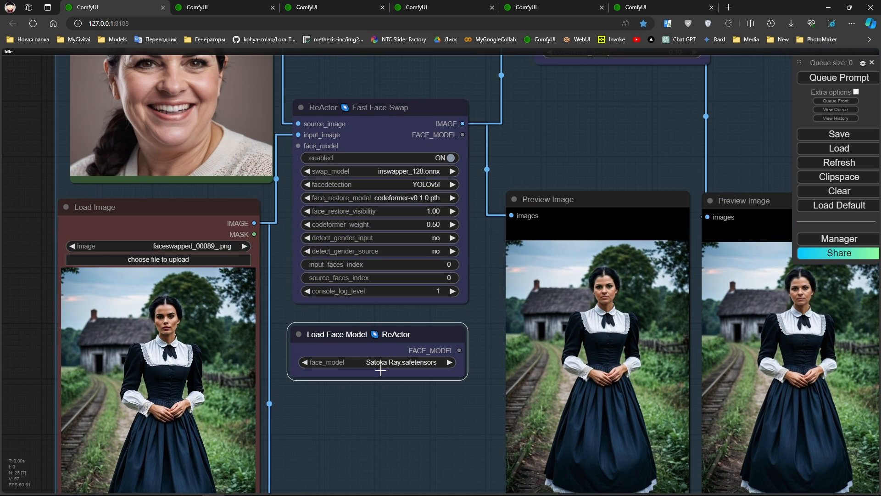
{"action": "left_click", "coordinate": [354, 363]}
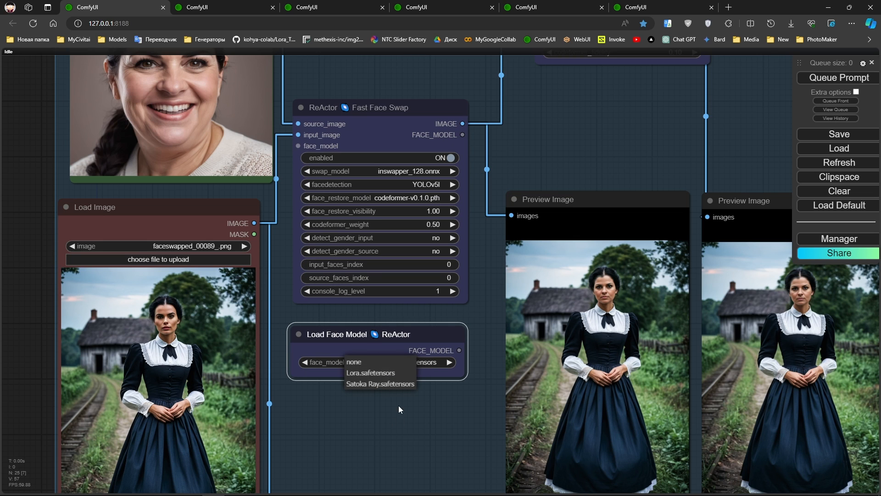
{"action": "left_click", "coordinate": [384, 412]}
{"action": "left_click_drag", "start_coordinate": [553, 181], "coordinate": [439, 337]}
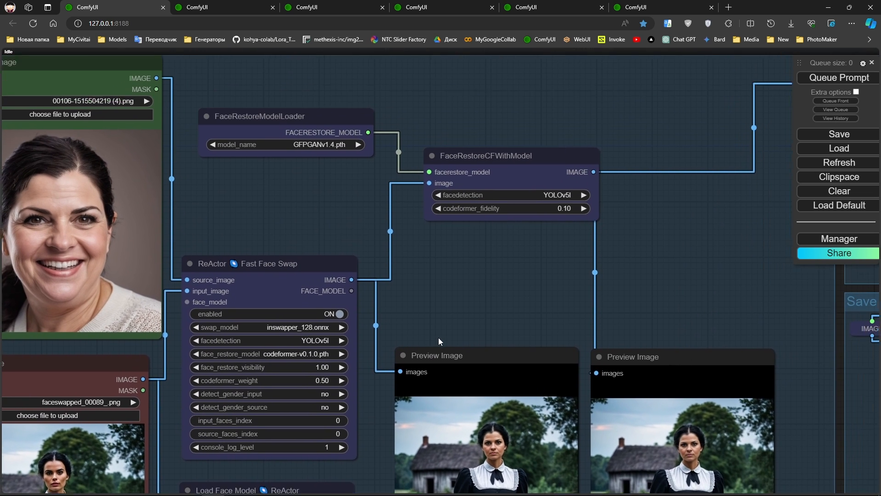
{"action": "scroll", "coordinate": [435, 296], "scroll_direction": "down", "scroll_amount": 2}
{"action": "scroll", "coordinate": [404, 253], "scroll_direction": "up", "scroll_amount": 1}
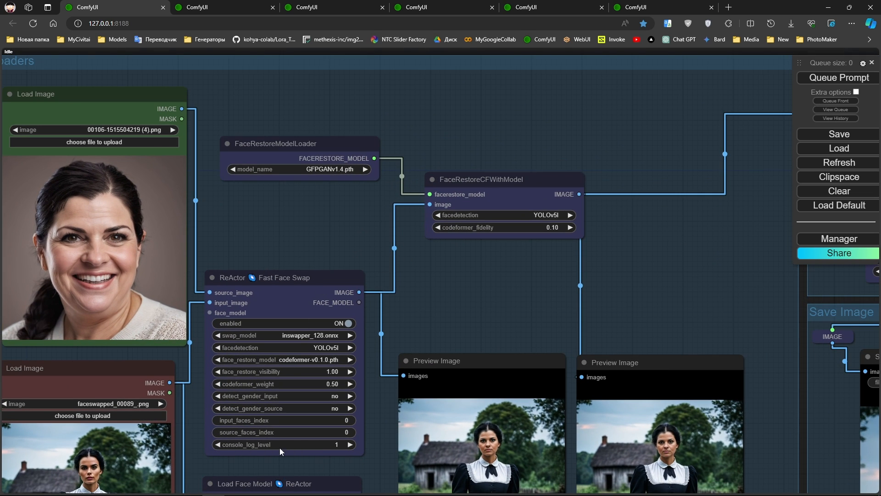
Return to the ReActor_Model_Creation workflow and shift the Save Face Model node slightly away from Fast Face Swap
{"action": "key", "text": "ctrl+Tab"}
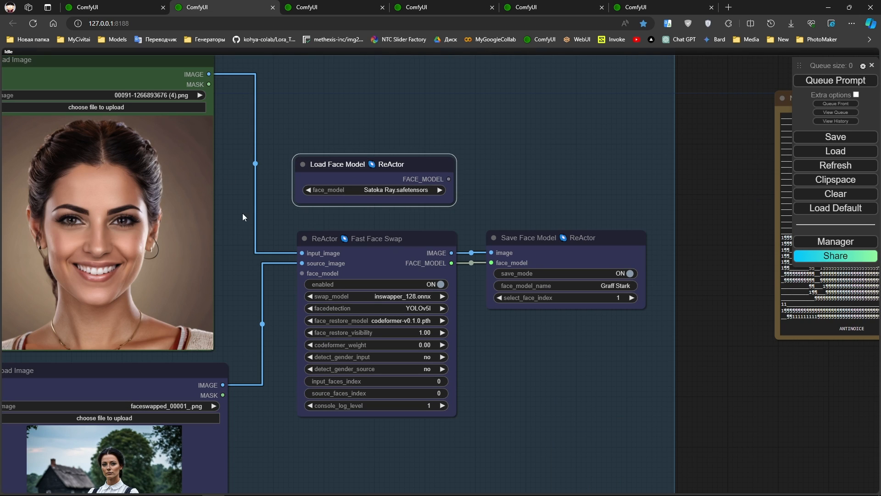
{"action": "left_click_drag", "start_coordinate": [545, 371], "coordinate": [434, 399]}
{"action": "scroll", "coordinate": [487, 326], "scroll_direction": "up", "scroll_amount": 2}
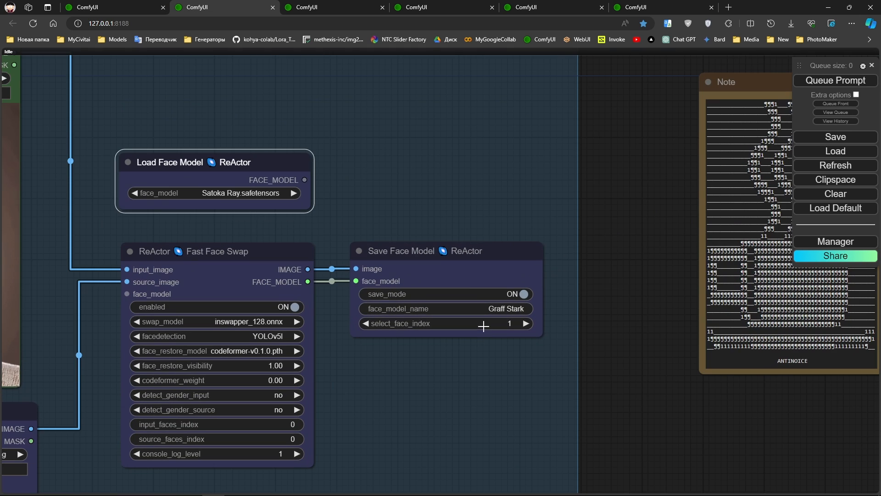
{"action": "left_click", "coordinate": [471, 262]}
{"action": "left_click_drag", "start_coordinate": [370, 265], "coordinate": [374, 266]}
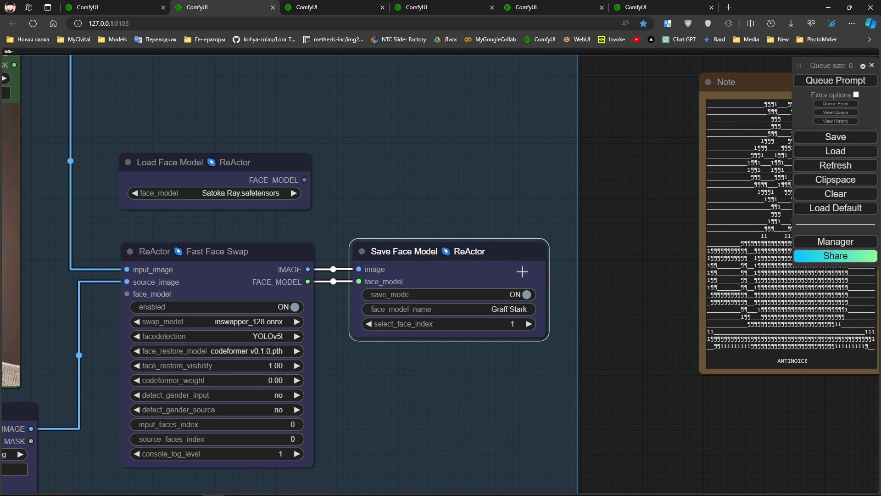
Name the face model Sara in the Save Face Model node and run the workflow to save it
{"action": "scroll", "coordinate": [522, 272], "scroll_direction": "down", "scroll_amount": 6}
{"action": "scroll", "coordinate": [523, 309], "scroll_direction": "up", "scroll_amount": 5}
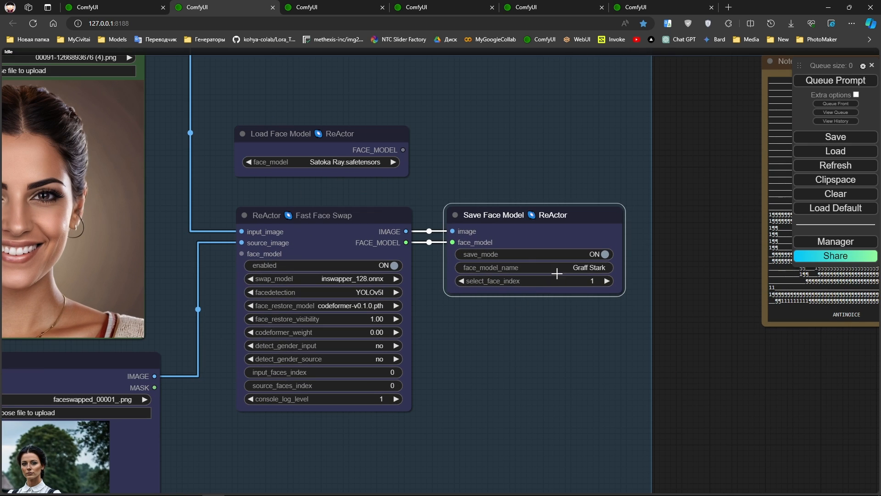
{"action": "left_click", "coordinate": [565, 270]}
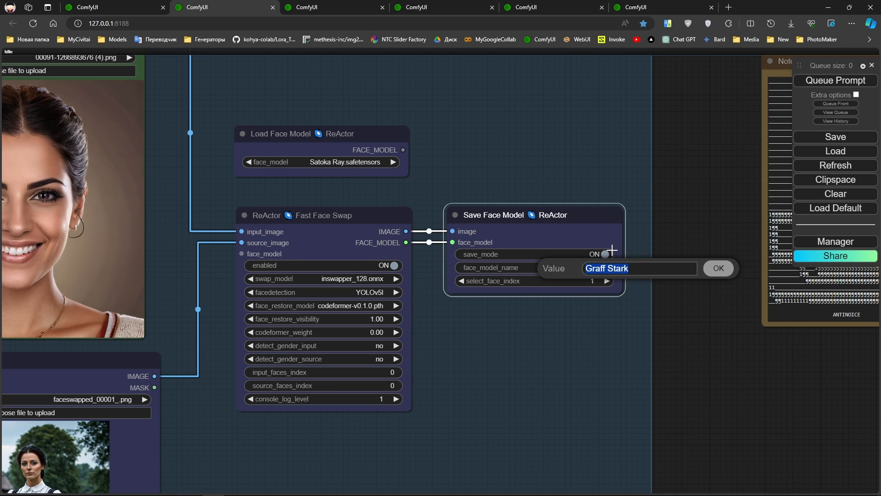
{"action": "type", "text": "Sara"}
{"action": "left_click", "coordinate": [732, 271]}
{"action": "scroll", "coordinate": [701, 280], "scroll_direction": "down", "scroll_amount": 3}
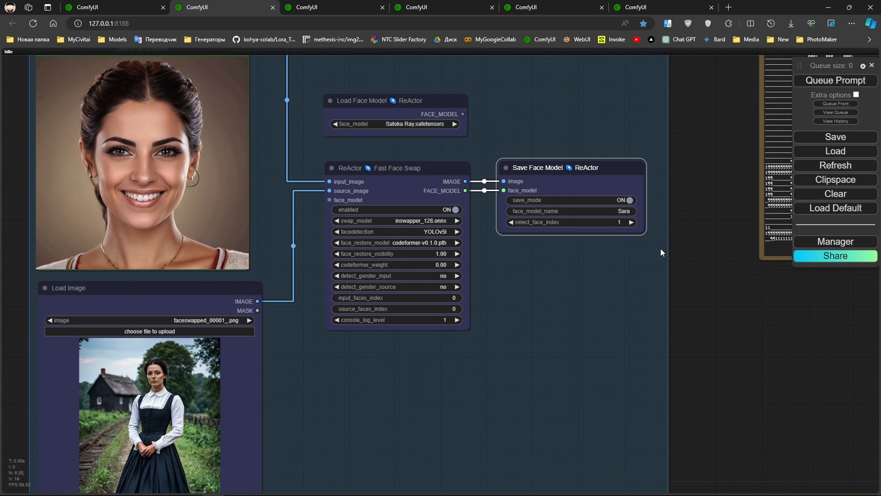
{"action": "scroll", "coordinate": [657, 251], "scroll_direction": "down", "scroll_amount": 1}
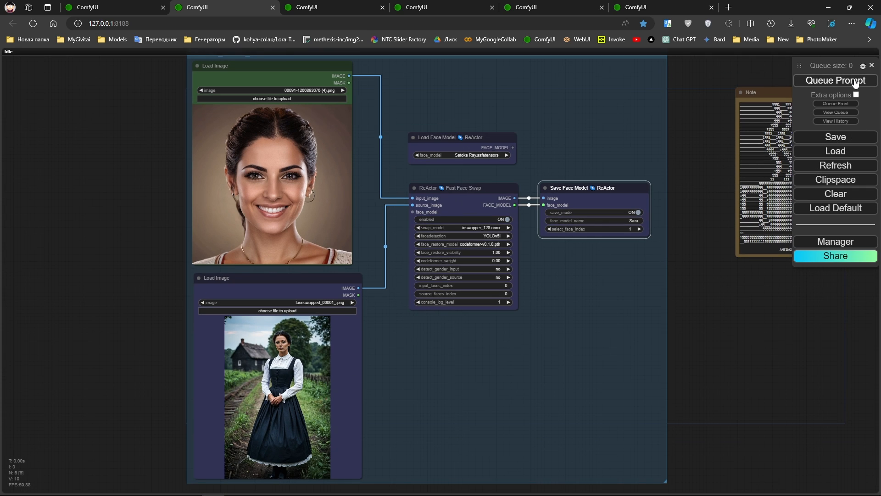
{"action": "left_click", "coordinate": [836, 81]}
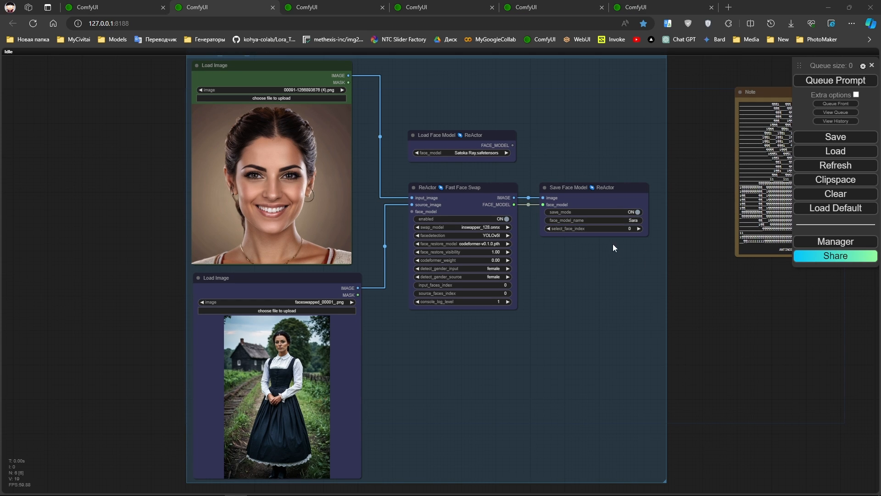
Refresh the available models and choose Sara.safetensors in the Load Face Model node
{"action": "left_click", "coordinate": [820, 167]}
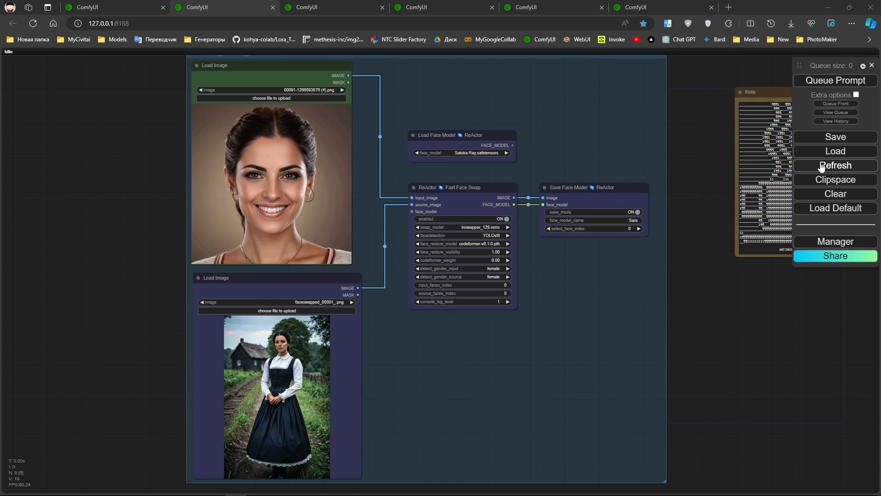
{"action": "left_click", "coordinate": [463, 157]}
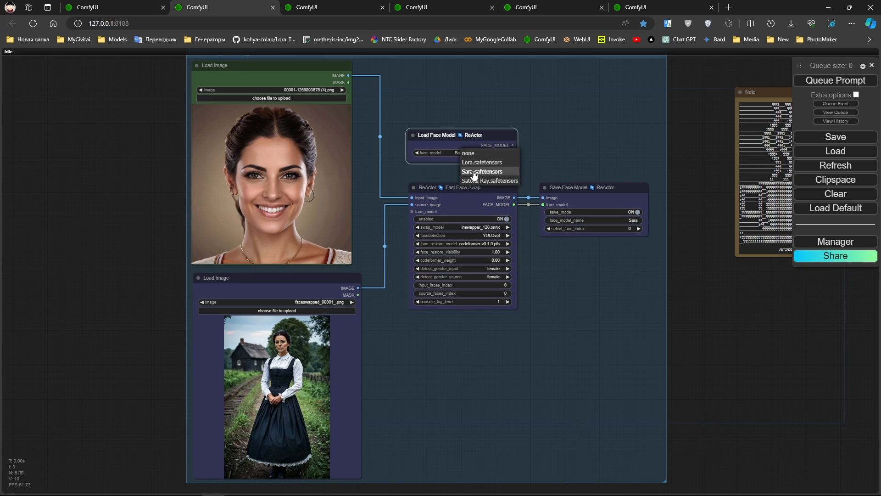
{"action": "left_click", "coordinate": [474, 172]}
Move the green Load Image node outside the group, disconnect it, and link Load Face Model to Fast Face Swap's face_model input
{"action": "left_click_drag", "start_coordinate": [290, 93], "coordinate": [78, 117]}
{"action": "left_click_drag", "start_coordinate": [414, 193], "coordinate": [231, 155]}
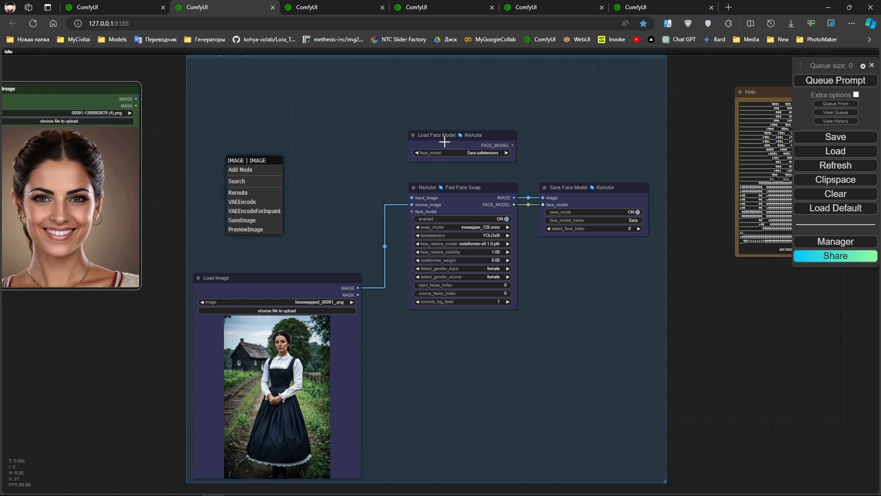
{"action": "left_click_drag", "start_coordinate": [467, 135], "coordinate": [412, 212]}
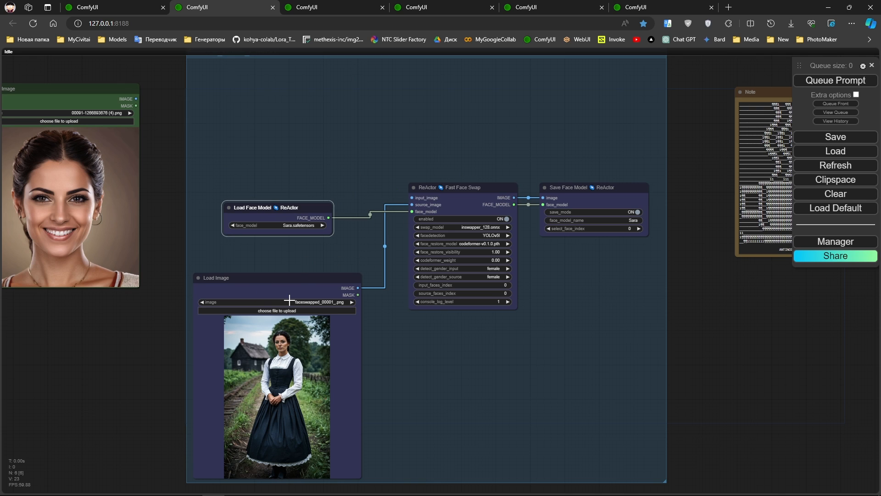
Reconnect the faceswapped_00001_.png image to Fast Face Swap's input_image and arrange its node below Load Face Model
{"action": "left_click_drag", "start_coordinate": [300, 280], "coordinate": [311, 251]}
{"action": "left_click_drag", "start_coordinate": [369, 258], "coordinate": [356, 179]}
{"action": "left_click_drag", "start_coordinate": [305, 207], "coordinate": [301, 186]}
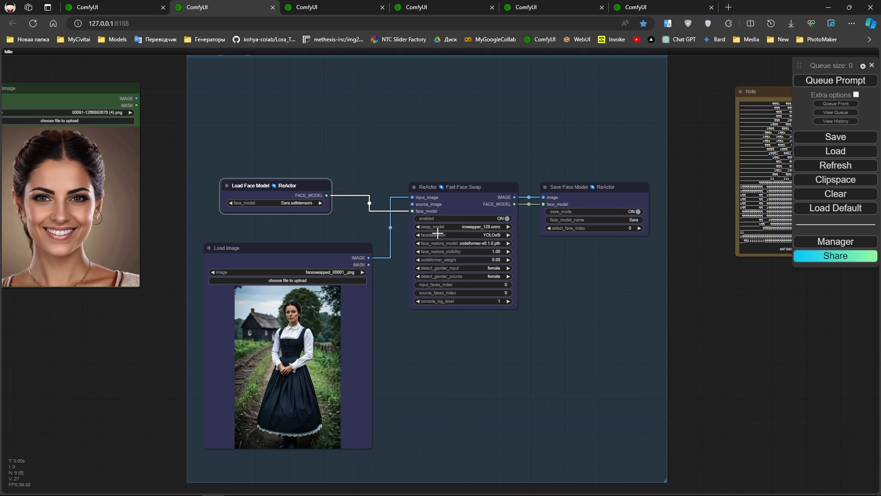
{"action": "scroll", "coordinate": [418, 230], "scroll_direction": "up", "scroll_amount": 6}
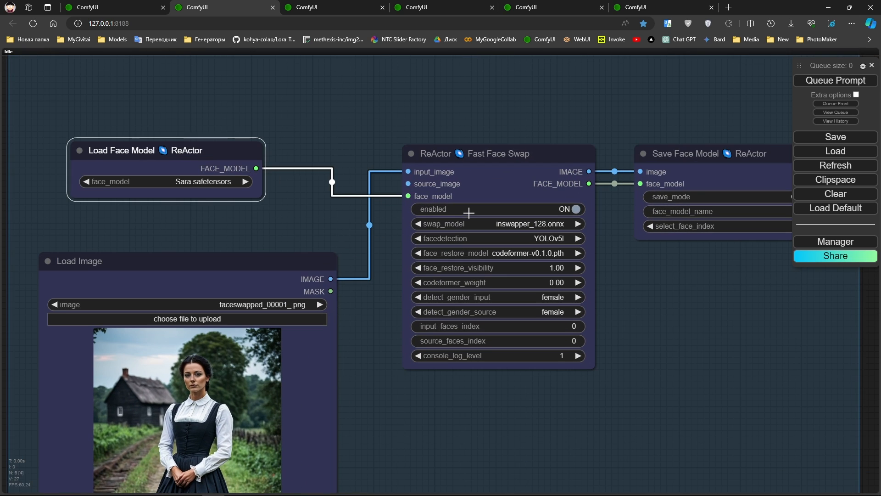
{"action": "left_click_drag", "start_coordinate": [276, 260], "coordinate": [274, 217]}
{"action": "left_click_drag", "start_coordinate": [225, 156], "coordinate": [213, 131]}
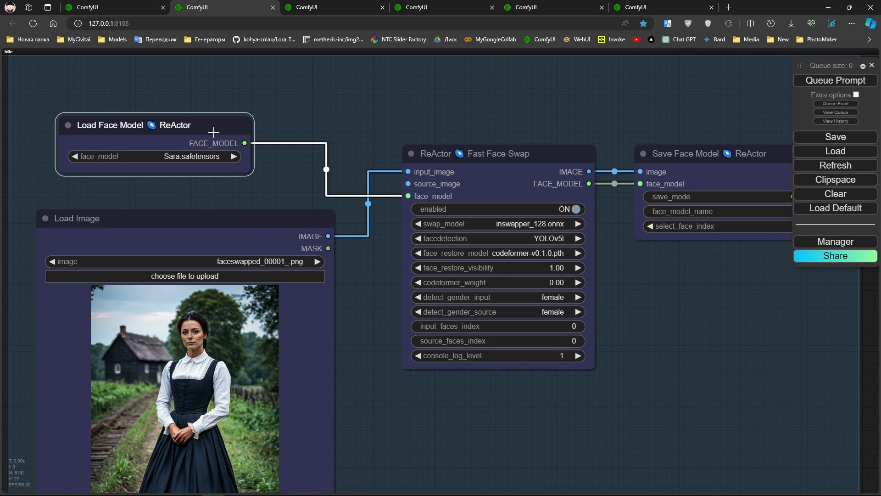
Remove the Save Face Model node and its accidental clone from the workflow
{"action": "left_click_drag", "start_coordinate": [642, 123], "coordinate": [413, 135]}
{"action": "scroll", "coordinate": [413, 135], "scroll_direction": "up", "scroll_amount": 1}
{"action": "right_click", "coordinate": [488, 175]}
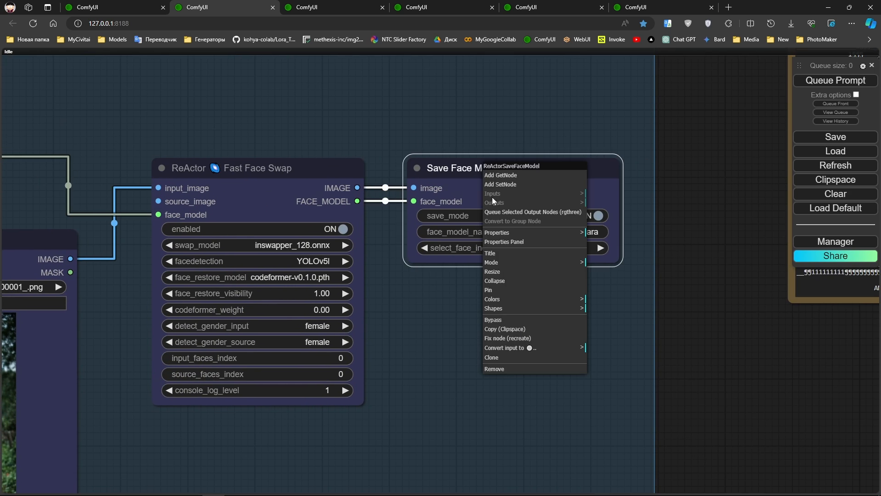
{"action": "left_click", "coordinate": [506, 357]}
{"action": "right_click", "coordinate": [514, 187]}
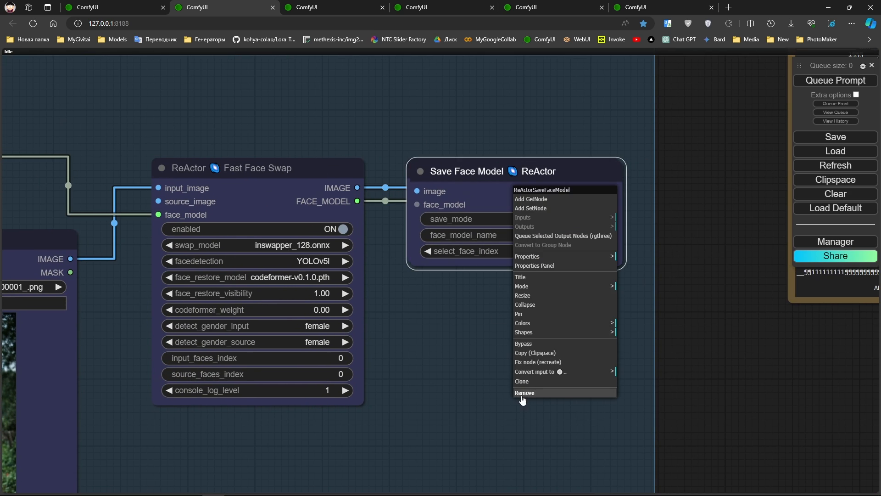
{"action": "left_click", "coordinate": [523, 396]}
{"action": "right_click", "coordinate": [495, 198]}
{"action": "left_click", "coordinate": [526, 399]}
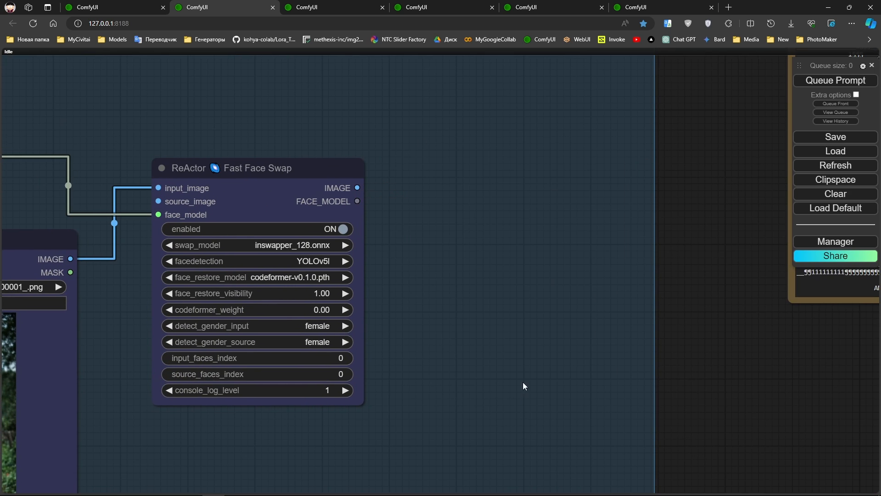
Add a Save Image node, connect it to Fast Face Swap's IMAGE output, and enlarge it for viewing the result
{"action": "double_click", "coordinate": [466, 211]}
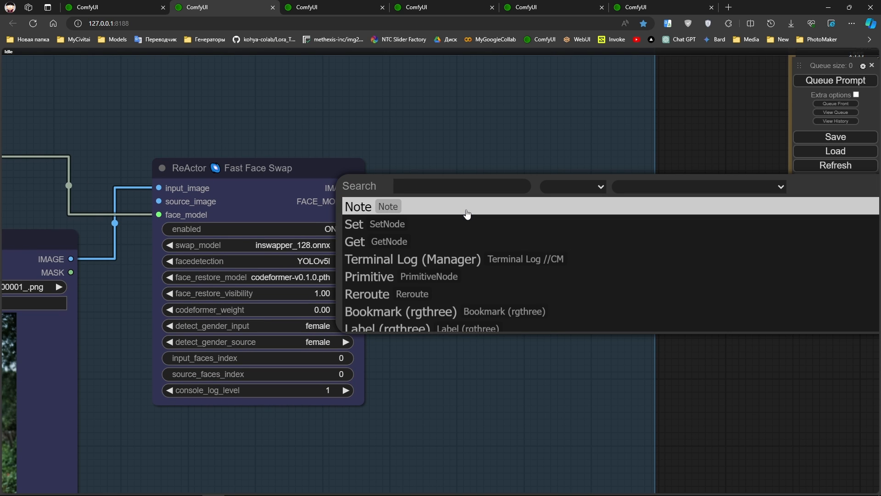
{"action": "type", "text": "save image"}
{"action": "key", "text": "Return"}
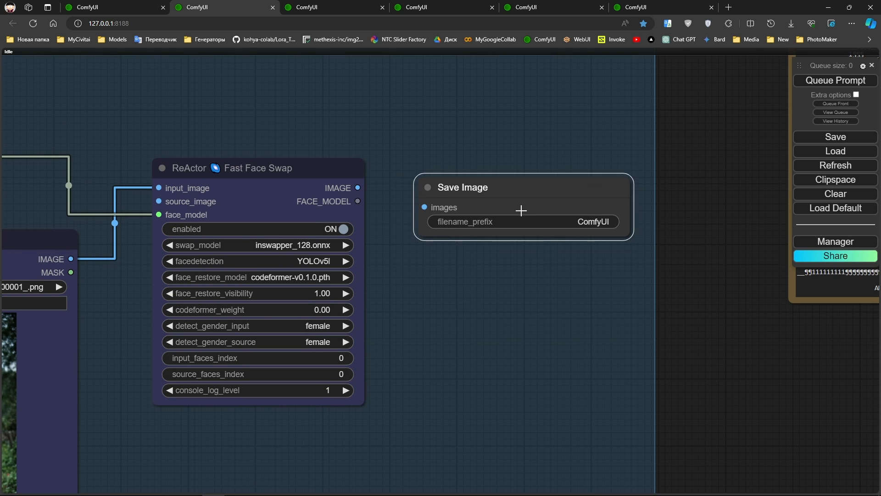
{"action": "left_click_drag", "start_coordinate": [360, 189], "coordinate": [423, 202]}
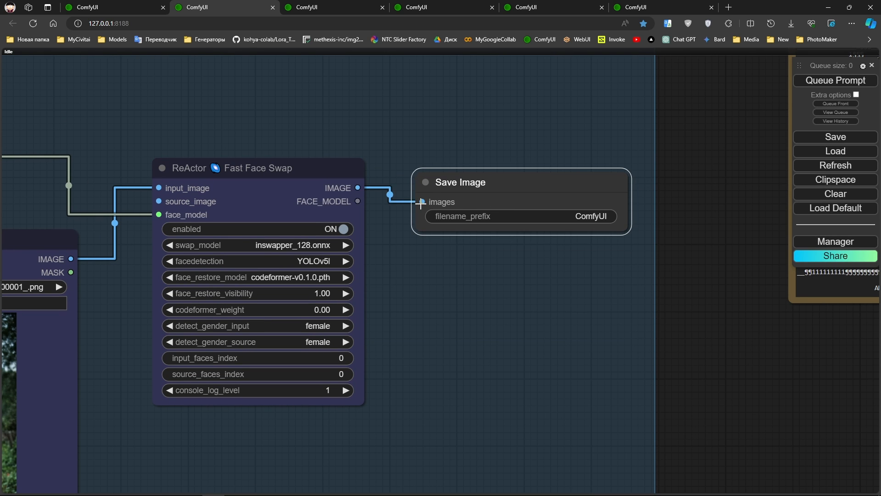
{"action": "scroll", "coordinate": [445, 279], "scroll_direction": "down", "scroll_amount": 6}
{"action": "scroll", "coordinate": [500, 195], "scroll_direction": "up", "scroll_amount": 3}
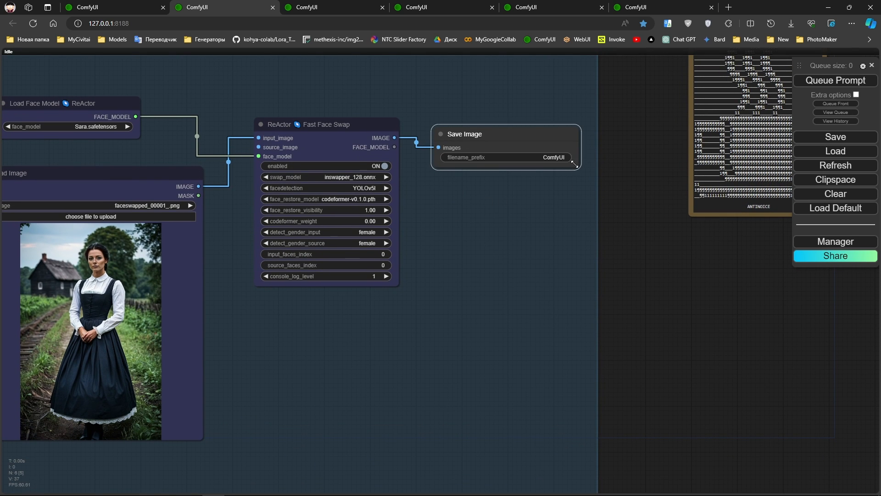
{"action": "left_click_drag", "start_coordinate": [574, 164], "coordinate": [706, 475]}
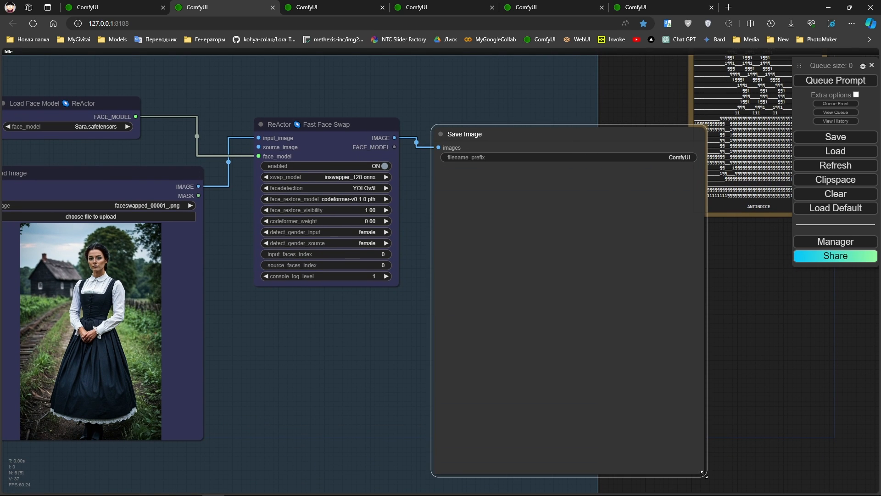
Run the face swap with the Sara model and examine the generated face up close
{"action": "left_click", "coordinate": [832, 81]}
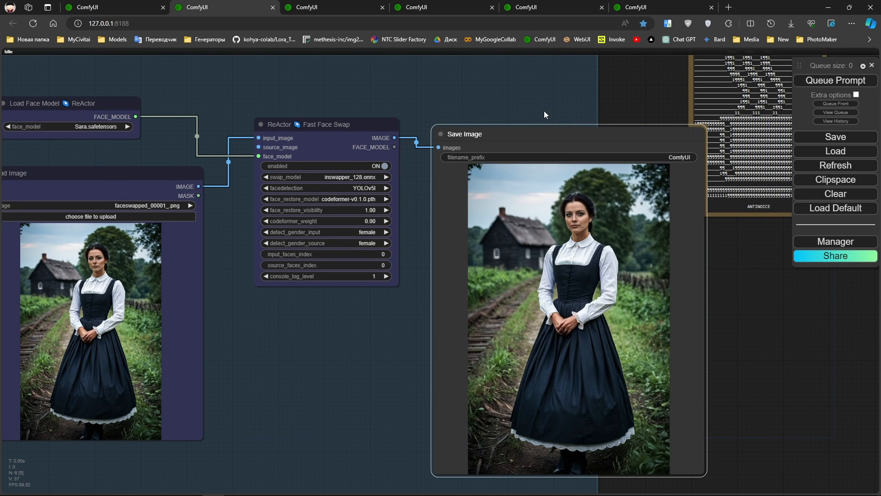
{"action": "scroll", "coordinate": [550, 226], "scroll_direction": "up", "scroll_amount": 6}
{"action": "scroll", "coordinate": [629, 205], "scroll_direction": "down", "scroll_amount": 5}
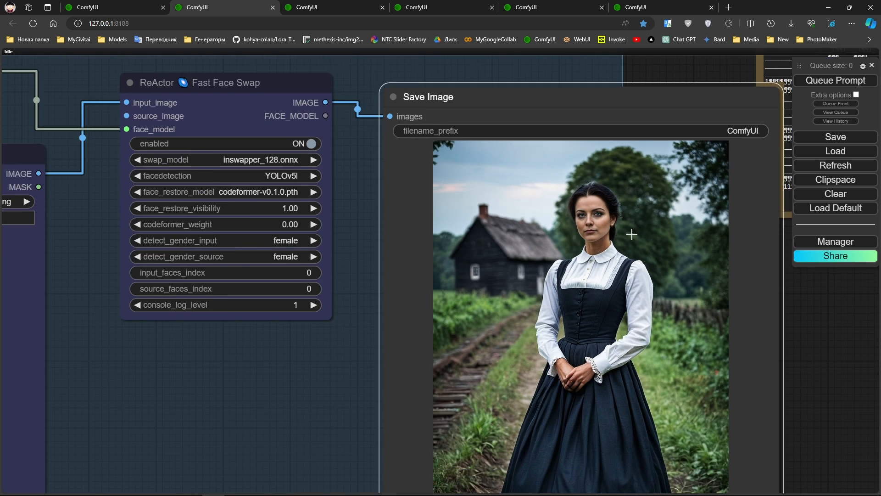
{"action": "left_click_drag", "start_coordinate": [230, 171], "coordinate": [312, 191]}
{"action": "scroll", "coordinate": [154, 147], "scroll_direction": "up", "scroll_amount": 1}
{"action": "left_click", "coordinate": [146, 146]}
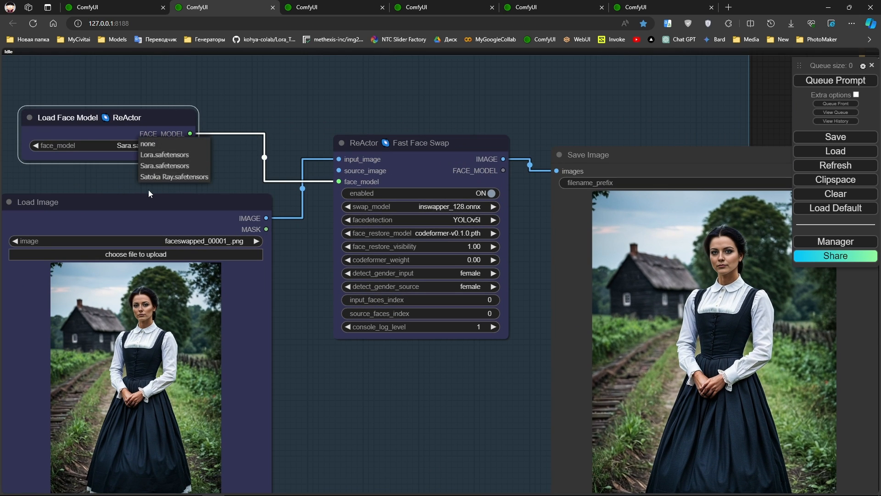
{"action": "left_click", "coordinate": [171, 177]}
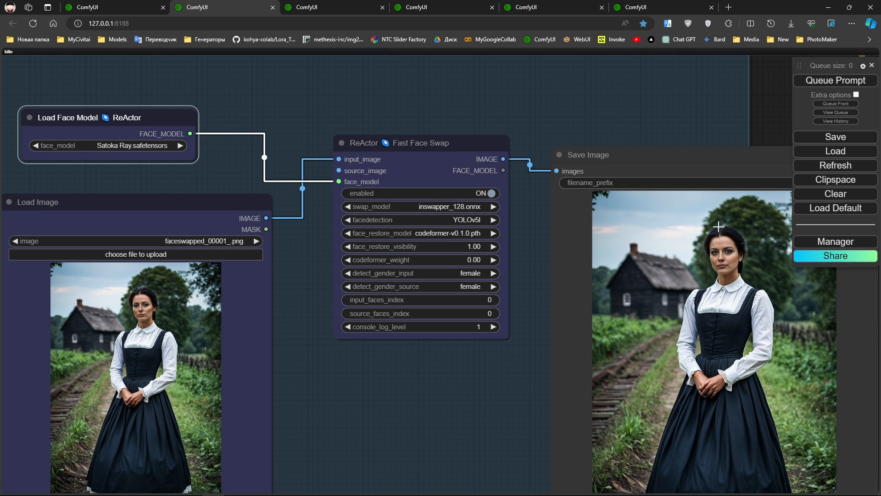
{"action": "left_click", "coordinate": [832, 80]}
{"action": "left_click_drag", "start_coordinate": [736, 128], "coordinate": [521, 64]}
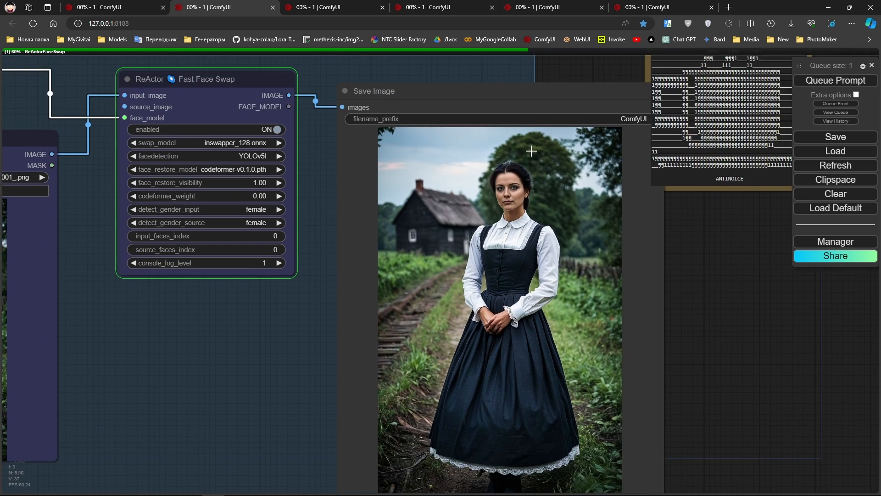
{"action": "scroll", "coordinate": [532, 151], "scroll_direction": "up", "scroll_amount": 6}
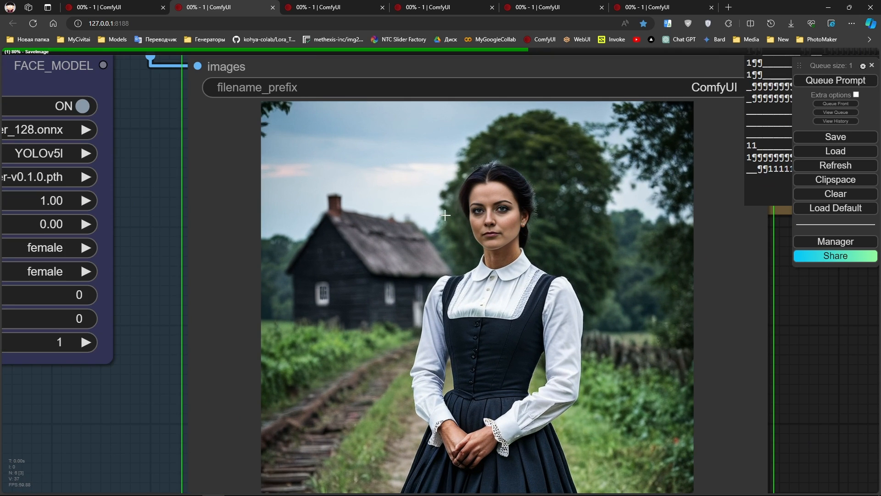
Review the saved face models offered by Load Face Model and browse the source face images in the Faces For Face Swapping folder
{"action": "scroll", "coordinate": [447, 214], "scroll_direction": "down", "scroll_amount": 2}
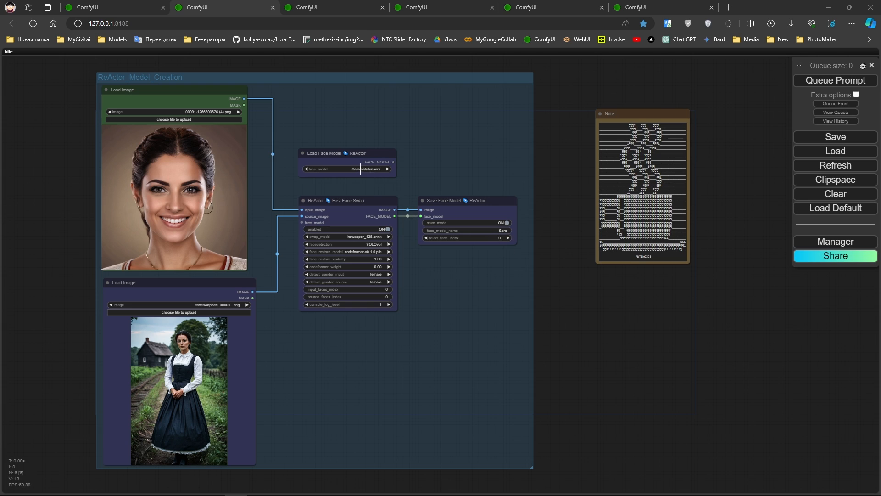
{"action": "left_click", "coordinate": [361, 169]}
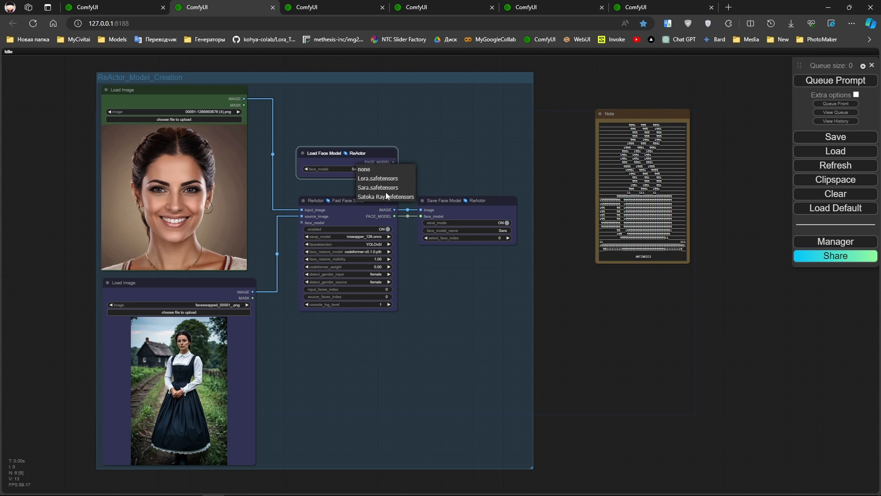
{"action": "left_click", "coordinate": [463, 120]}
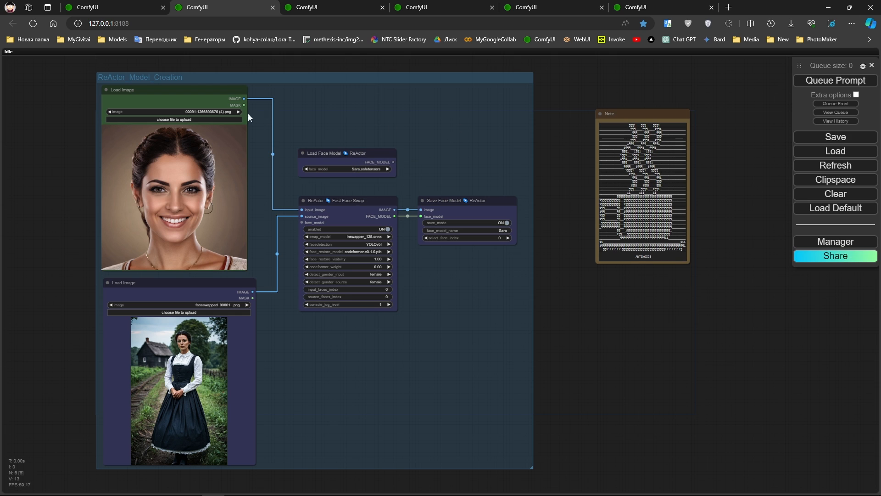
{"action": "left_click", "coordinate": [174, 119]}
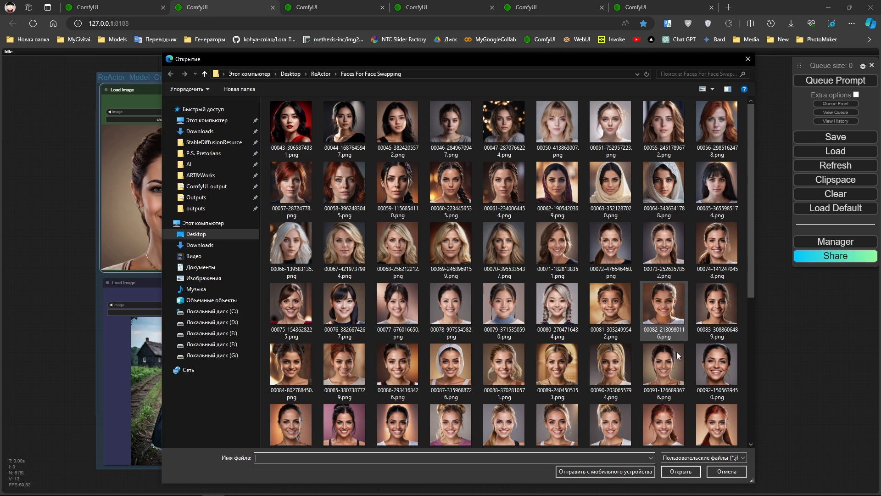
{"action": "left_click", "coordinate": [678, 355]}
{"action": "left_click", "coordinate": [681, 472]}
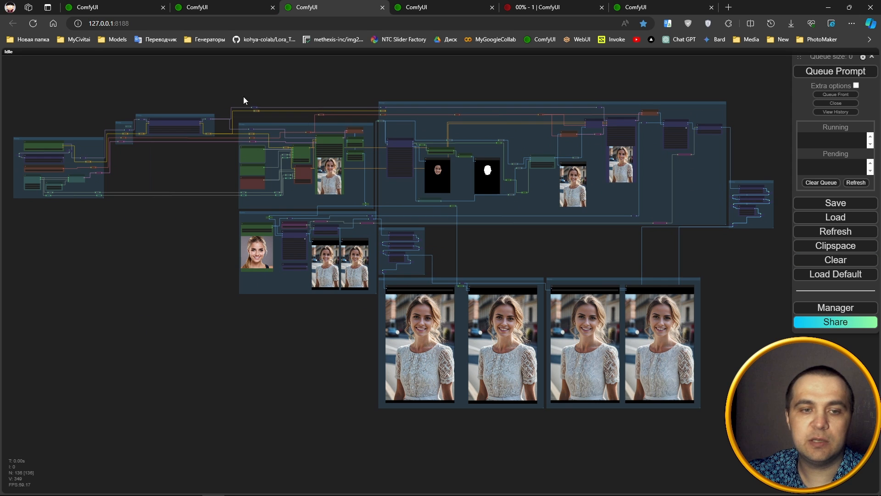
Examine the large face swap workflow's CR Load LoRA, prompt and base KSampler nodes, plus the Fast Face Swap group with its previews
{"action": "scroll", "coordinate": [51, 145], "scroll_direction": "up", "scroll_amount": 5}
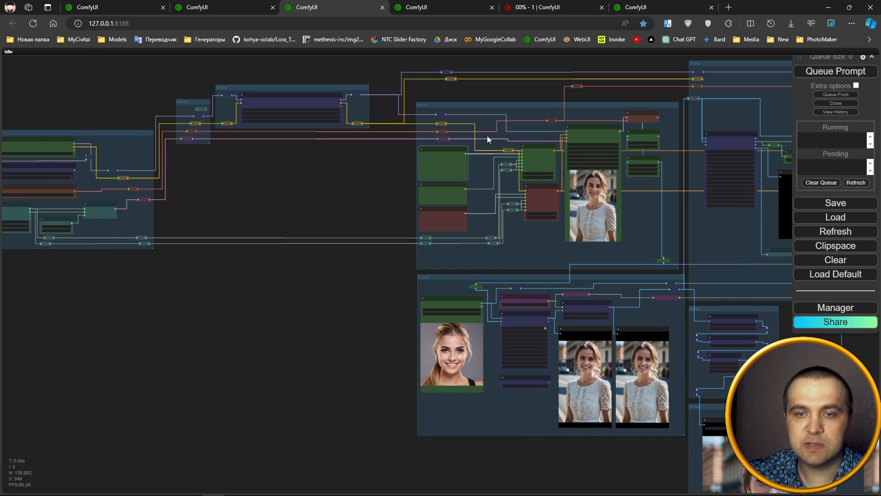
{"action": "scroll", "coordinate": [291, 96], "scroll_direction": "up", "scroll_amount": 6}
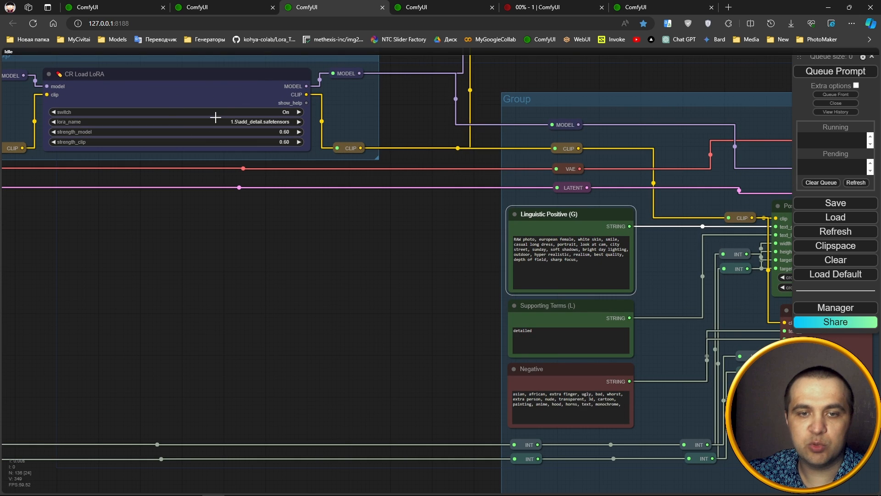
{"action": "scroll", "coordinate": [216, 275], "scroll_direction": "down", "scroll_amount": 4}
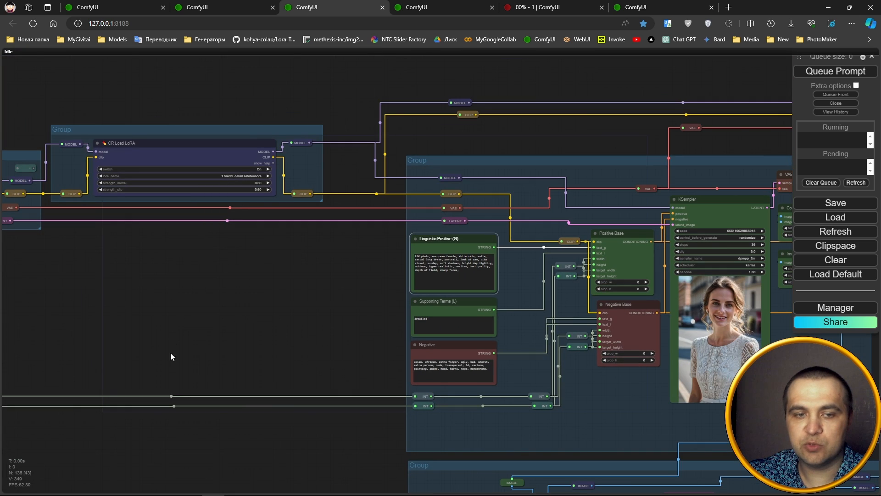
{"action": "left_click_drag", "start_coordinate": [517, 255], "coordinate": [304, 182]}
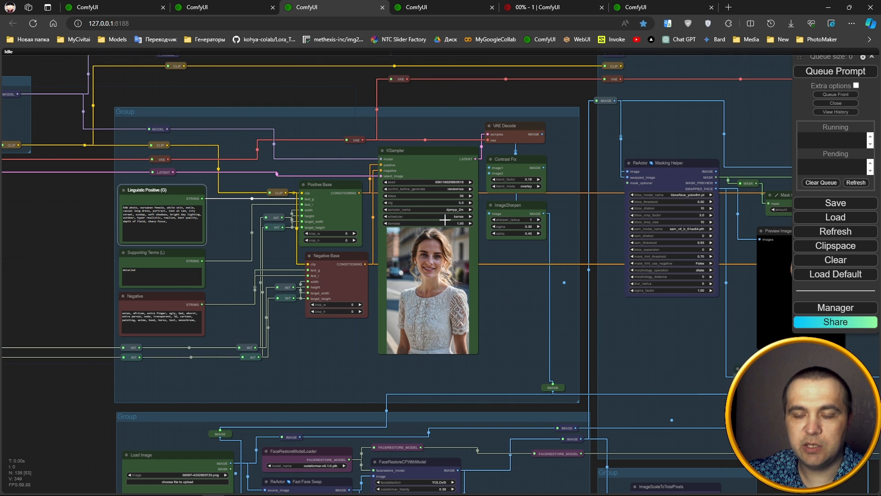
{"action": "left_click_drag", "start_coordinate": [564, 133], "coordinate": [455, 43]}
{"action": "scroll", "coordinate": [409, 120], "scroll_direction": "down", "scroll_amount": 2}
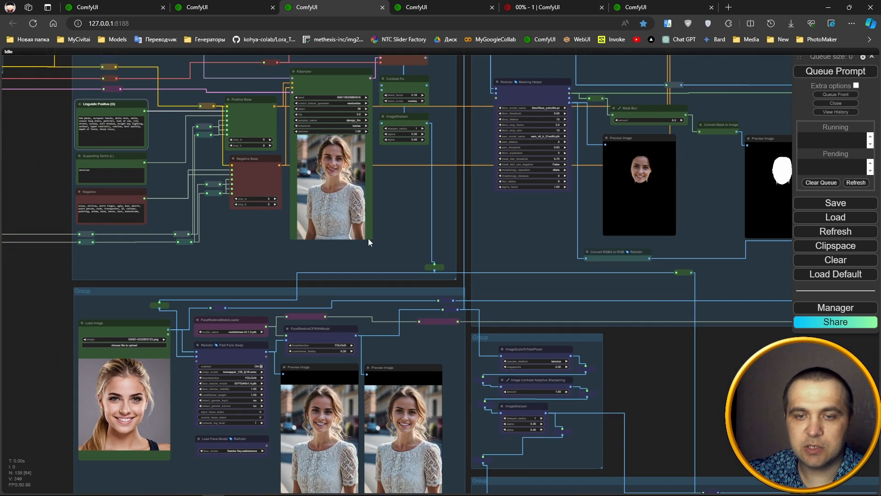
{"action": "left_click_drag", "start_coordinate": [368, 240], "coordinate": [468, 79]}
{"action": "scroll", "coordinate": [229, 240], "scroll_direction": "up", "scroll_amount": 2}
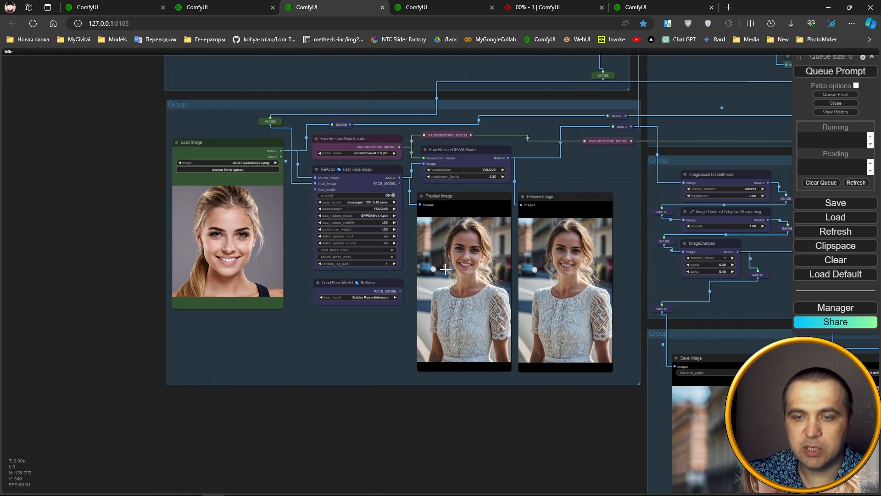
{"action": "scroll", "coordinate": [577, 286], "scroll_direction": "up", "scroll_amount": 6}
{"action": "scroll", "coordinate": [391, 297], "scroll_direction": "down", "scroll_amount": 8}
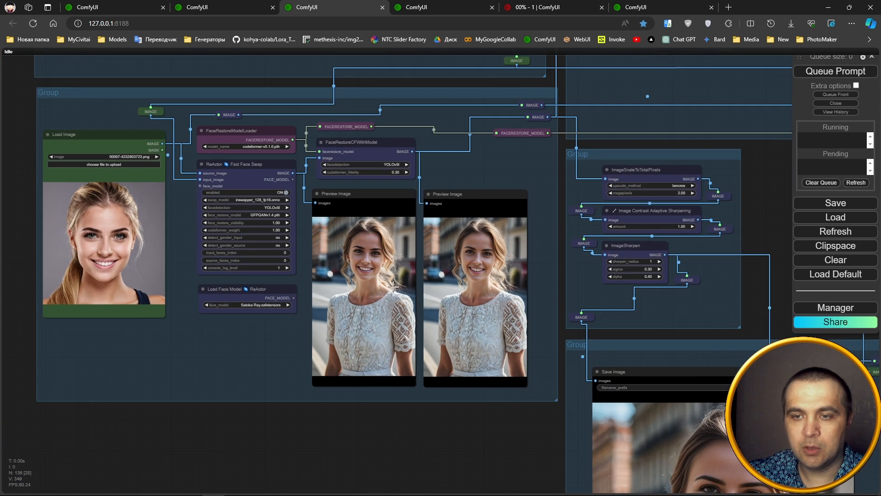
Trace the masking group from ReActor Masking Helper through ImageCompositeMasked and InstructPixToPixConditioning to the KSampler (Advanced) node
{"action": "left_click_drag", "start_coordinate": [642, 117], "coordinate": [315, 297]}
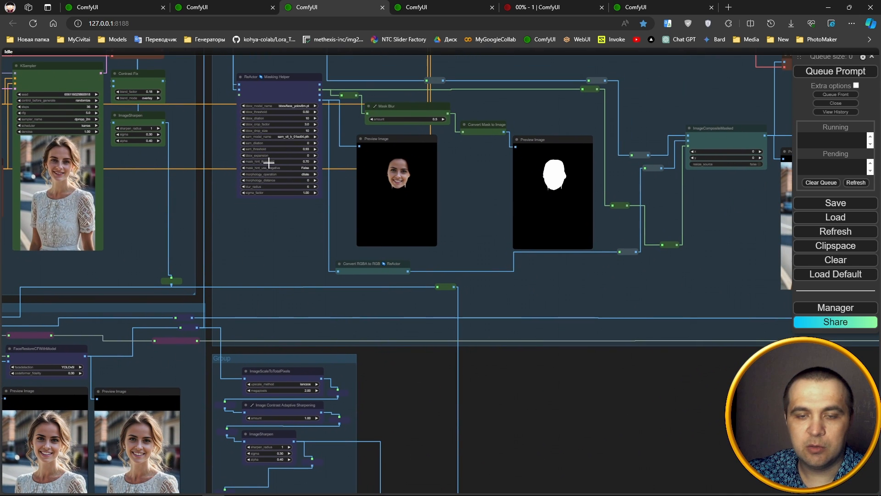
{"action": "left_click_drag", "start_coordinate": [319, 193], "coordinate": [267, 257]}
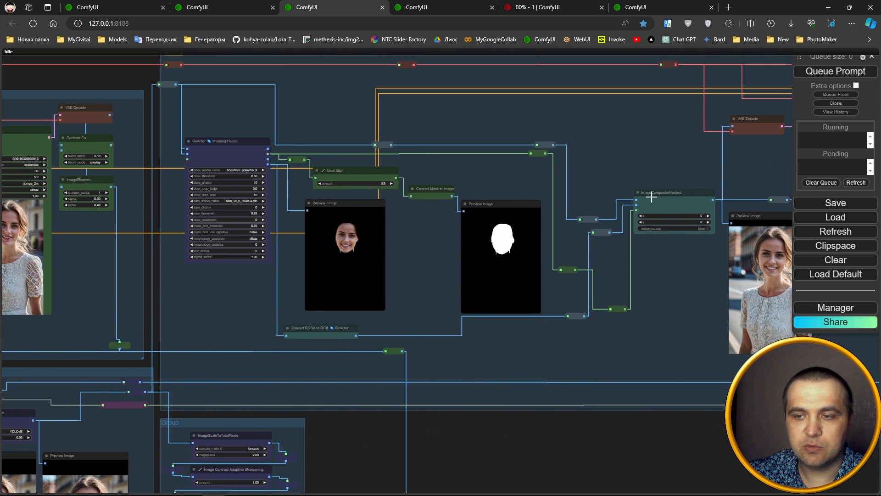
{"action": "left_click_drag", "start_coordinate": [659, 192], "coordinate": [324, 250]}
{"action": "scroll", "coordinate": [660, 266], "scroll_direction": "up", "scroll_amount": 3}
{"action": "left_click_drag", "start_coordinate": [641, 243], "coordinate": [642, 286]}
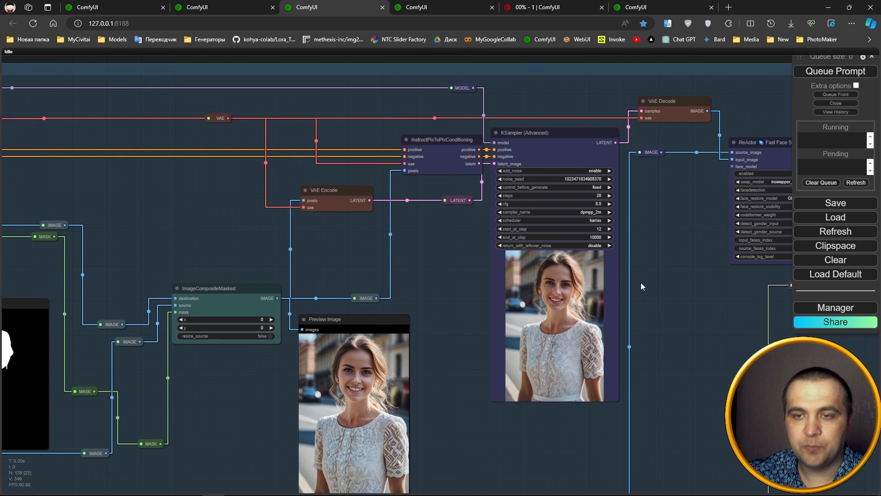
{"action": "scroll", "coordinate": [286, 189], "scroll_direction": "down", "scroll_amount": 6}
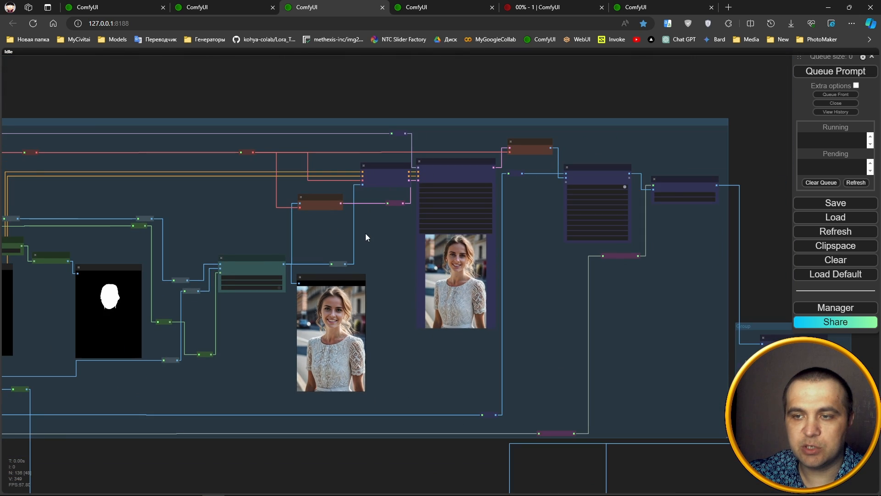
Examine the workflow's output groups, inspecting the second group's saved image and Image Comparer up close
{"action": "left_click_drag", "start_coordinate": [512, 338], "coordinate": [468, 203]}
{"action": "scroll", "coordinate": [468, 202], "scroll_direction": "down", "scroll_amount": 2}
{"action": "left_click_drag", "start_coordinate": [419, 316], "coordinate": [497, 117]}
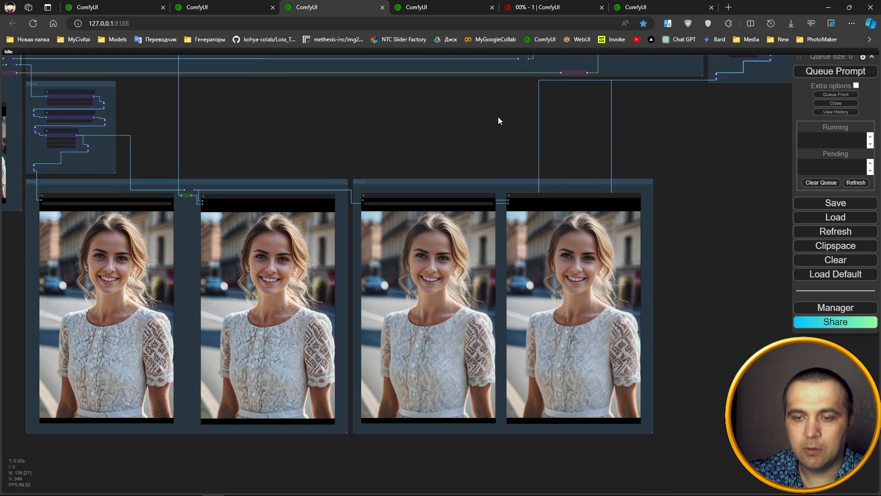
{"action": "scroll", "coordinate": [682, 293], "scroll_direction": "up", "scroll_amount": 7}
{"action": "scroll", "coordinate": [411, 277], "scroll_direction": "up", "scroll_amount": 3}
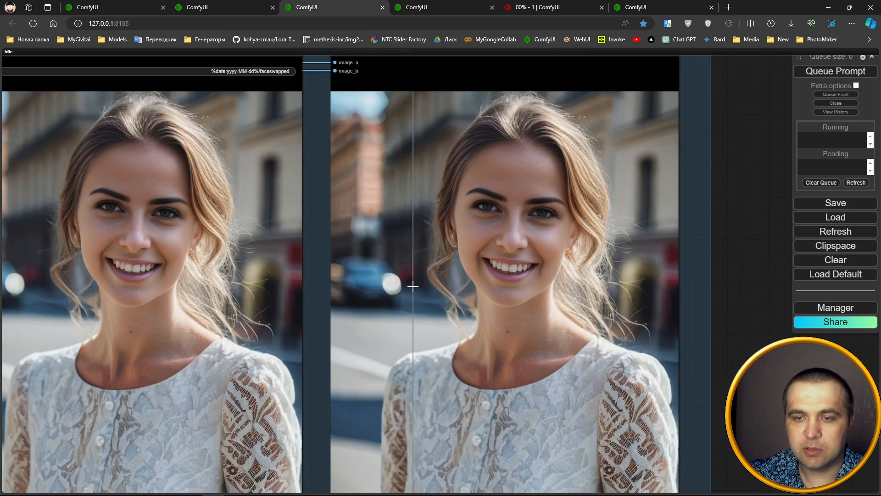
{"action": "scroll", "coordinate": [330, 278], "scroll_direction": "up", "scroll_amount": 3}
{"action": "scroll", "coordinate": [692, 277], "scroll_direction": "down", "scroll_amount": 16}
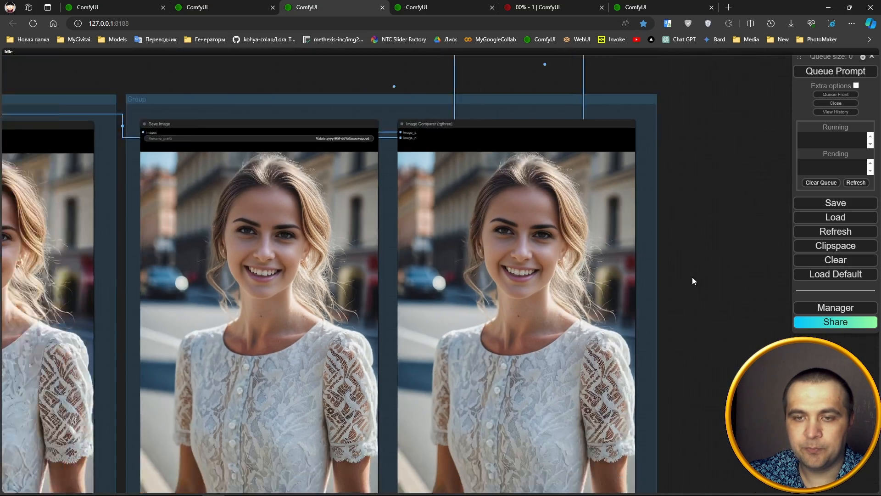
{"action": "left_click_drag", "start_coordinate": [342, 170], "coordinate": [595, 261]}
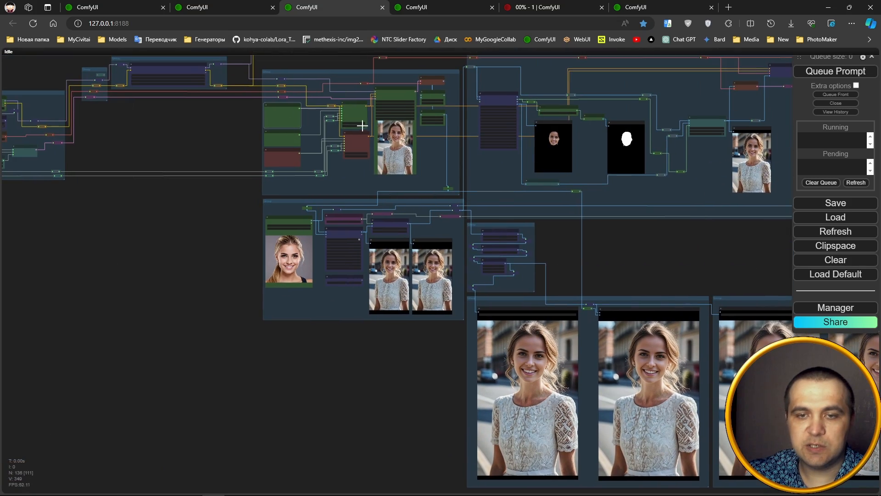
Inspect the base KSampler image, then the Fast Face Swap and FaceRestoreCFWithModel previews up close
{"action": "scroll", "coordinate": [363, 125], "scroll_direction": "up", "scroll_amount": 12}
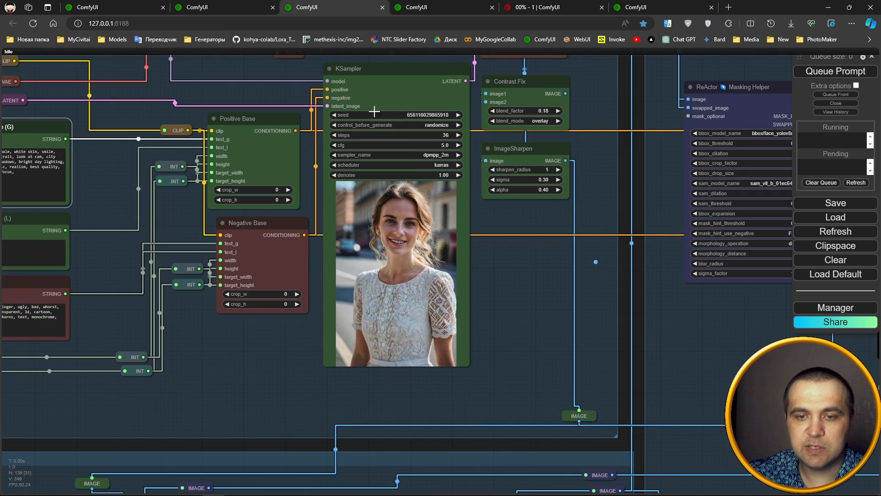
{"action": "scroll", "coordinate": [443, 259], "scroll_direction": "up", "scroll_amount": 2}
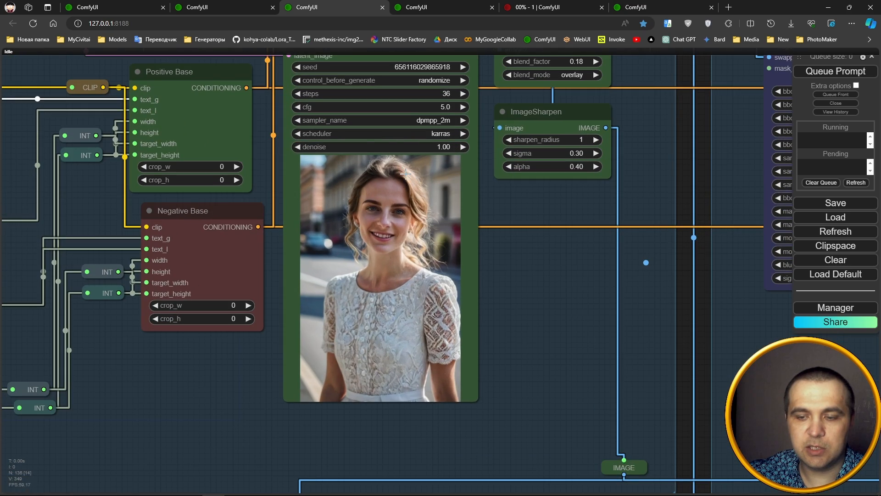
{"action": "scroll", "coordinate": [406, 184], "scroll_direction": "down", "scroll_amount": 7}
{"action": "left_click_drag", "start_coordinate": [400, 306], "coordinate": [472, 91]}
{"action": "scroll", "coordinate": [218, 263], "scroll_direction": "up", "scroll_amount": 3}
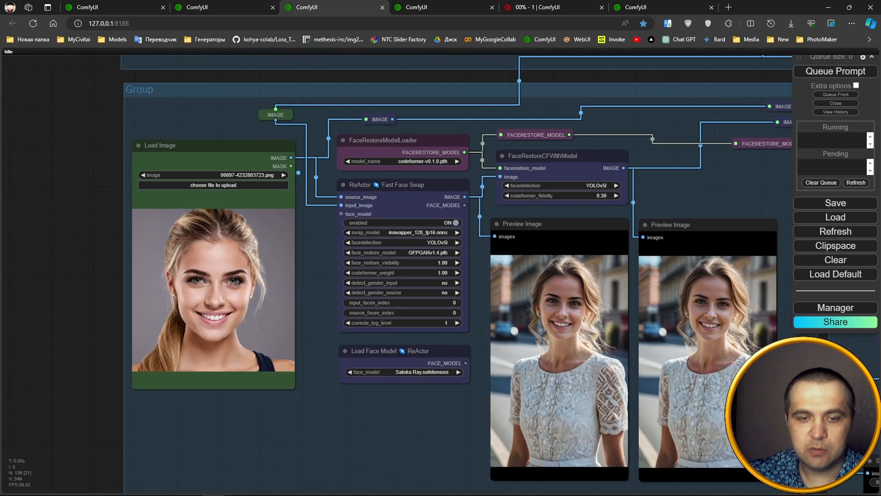
{"action": "left_click_drag", "start_coordinate": [555, 289], "coordinate": [229, 193]}
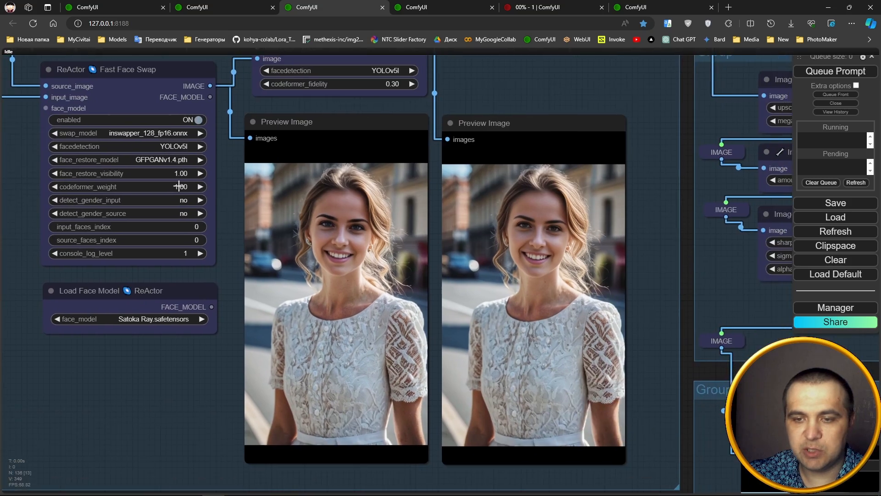
{"action": "scroll", "coordinate": [389, 281], "scroll_direction": "up", "scroll_amount": 4}
{"action": "left_click_drag", "start_coordinate": [446, 280], "coordinate": [257, 334]}
{"action": "scroll", "coordinate": [417, 332], "scroll_direction": "up", "scroll_amount": 3}
{"action": "scroll", "coordinate": [312, 250], "scroll_direction": "down", "scroll_amount": 10}
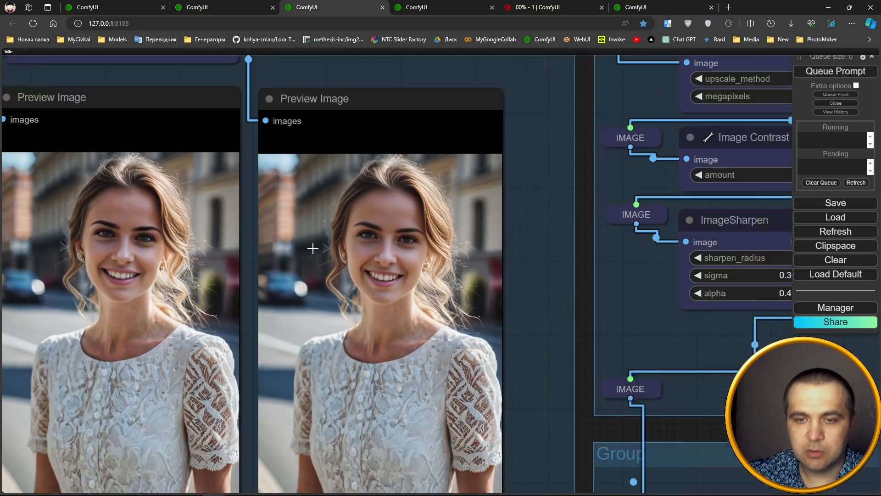
Compare the original and face-swapped images in the first output group's Image Comparer, focusing on the face
{"action": "left_click_drag", "start_coordinate": [438, 320], "coordinate": [286, 51]}
{"action": "scroll", "coordinate": [311, 208], "scroll_direction": "down", "scroll_amount": 3}
{"action": "left_click_drag", "start_coordinate": [311, 208], "coordinate": [89, 189]}
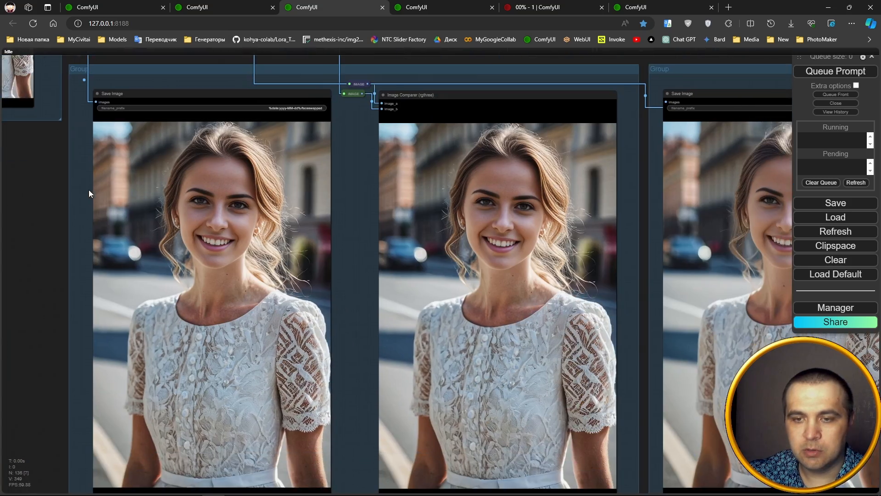
{"action": "scroll", "coordinate": [203, 246], "scroll_direction": "up", "scroll_amount": 3}
{"action": "scroll", "coordinate": [649, 215], "scroll_direction": "up", "scroll_amount": 3}
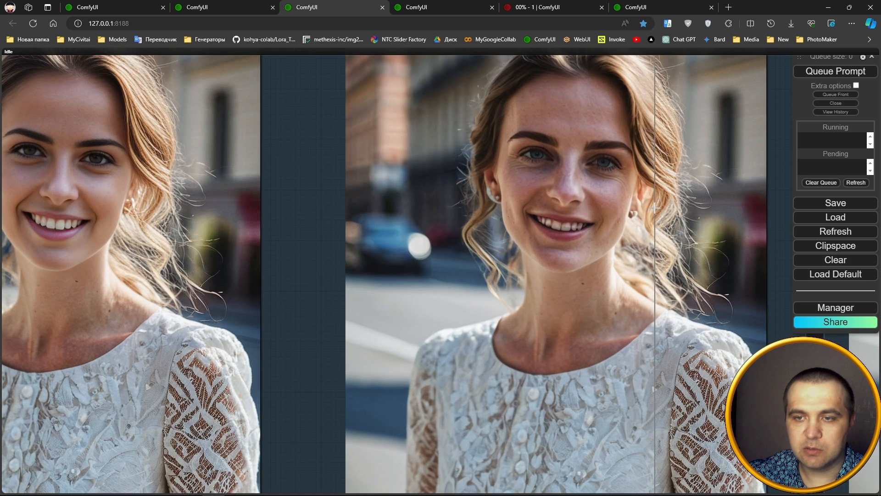
{"action": "left_click_drag", "start_coordinate": [656, 215], "coordinate": [679, 294]}
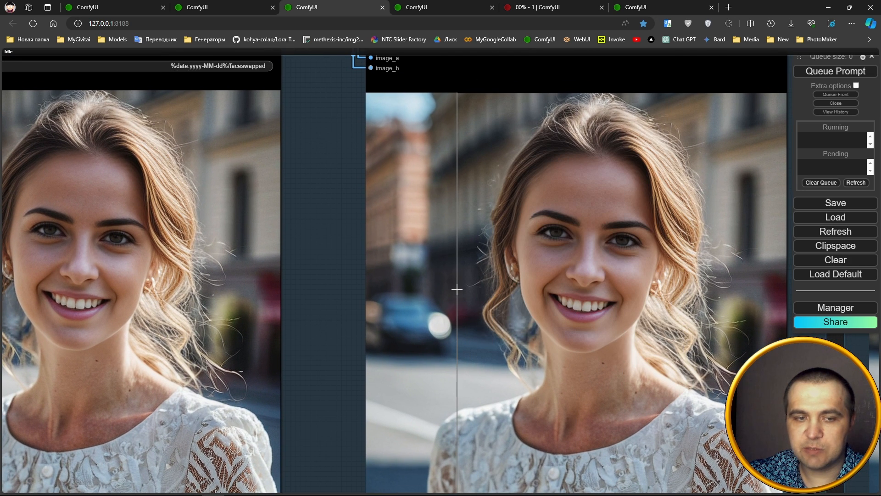
{"action": "scroll", "coordinate": [457, 289], "scroll_direction": "down", "scroll_amount": 6}
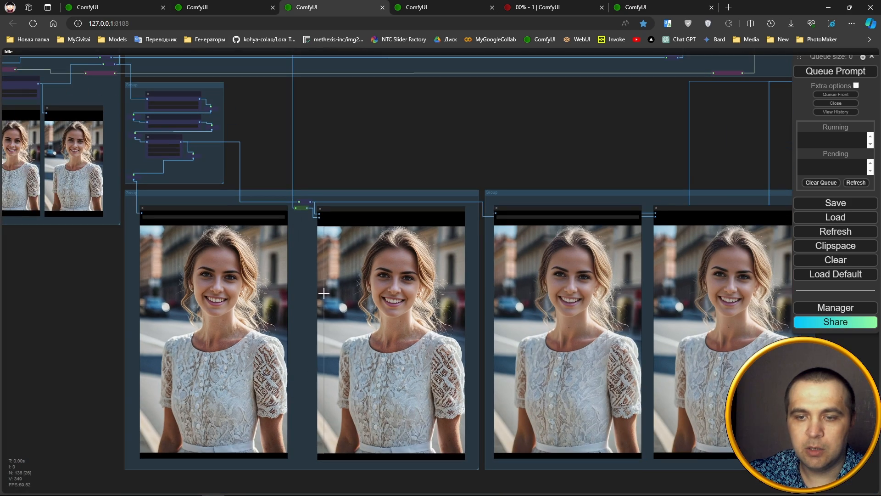
{"action": "scroll", "coordinate": [324, 293], "scroll_direction": "up", "scroll_amount": 5}
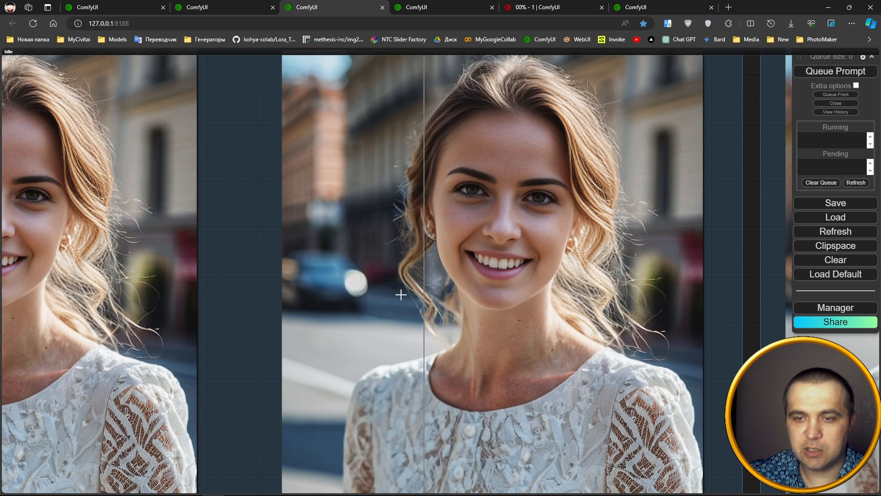
{"action": "scroll", "coordinate": [400, 294], "scroll_direction": "down", "scroll_amount": 5}
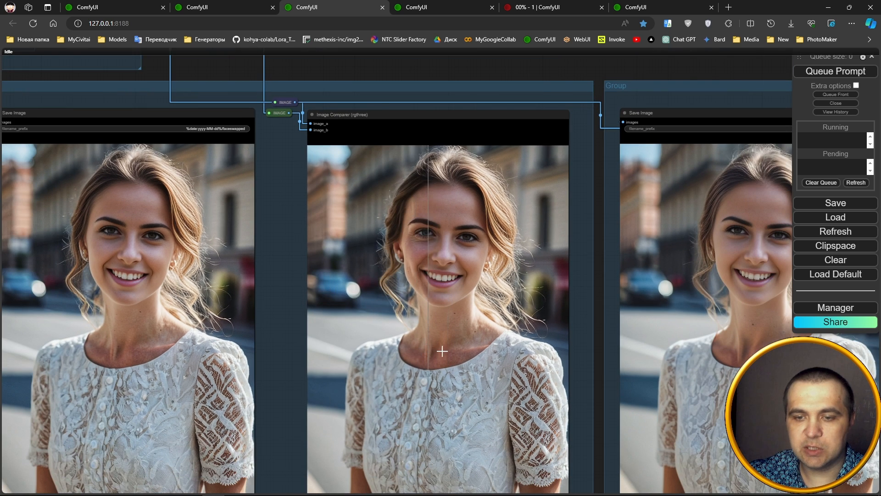
Compare the face details of the masked and resampled result in the second output group's Image Comparer
{"action": "scroll", "coordinate": [442, 351], "scroll_direction": "down", "scroll_amount": 10}
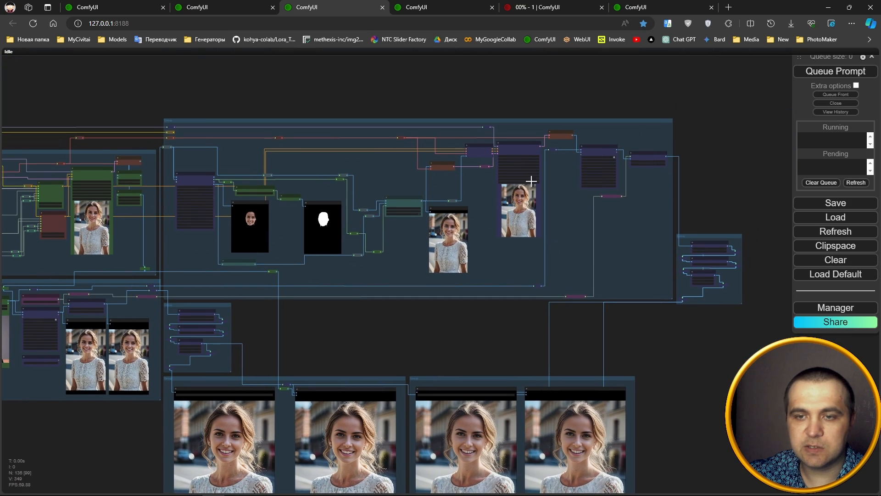
{"action": "scroll", "coordinate": [540, 166], "scroll_direction": "up", "scroll_amount": 2}
{"action": "left_click_drag", "start_coordinate": [535, 351], "coordinate": [508, 82]}
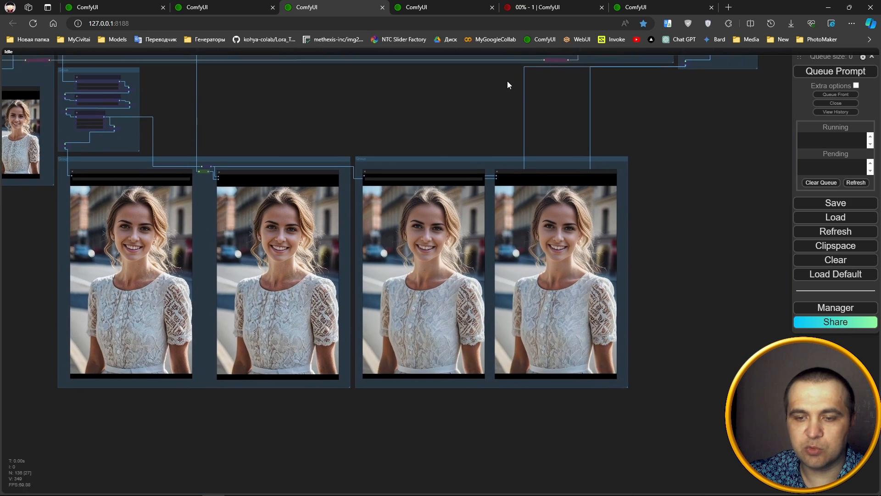
{"action": "scroll", "coordinate": [584, 144], "scroll_direction": "up", "scroll_amount": 12}
{"action": "scroll", "coordinate": [687, 381], "scroll_direction": "up", "scroll_amount": 1}
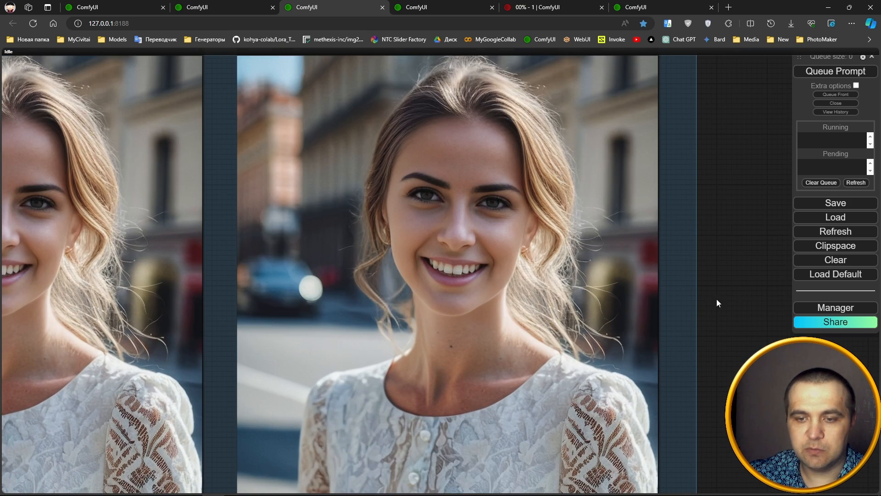
{"action": "scroll", "coordinate": [537, 356], "scroll_direction": "up", "scroll_amount": 4}
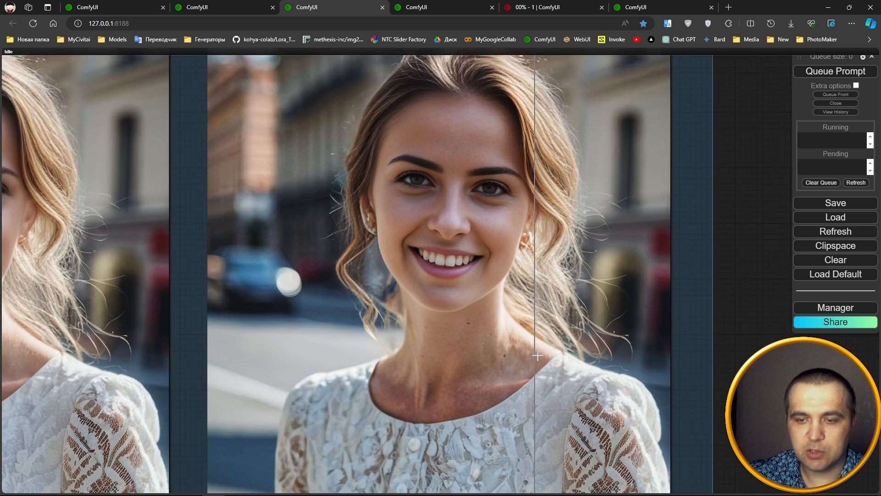
Survey the whole masked face swap workflow from the output groups and locate the ReActor Masking Helper section
{"action": "scroll", "coordinate": [235, 355], "scroll_direction": "down", "scroll_amount": 5}
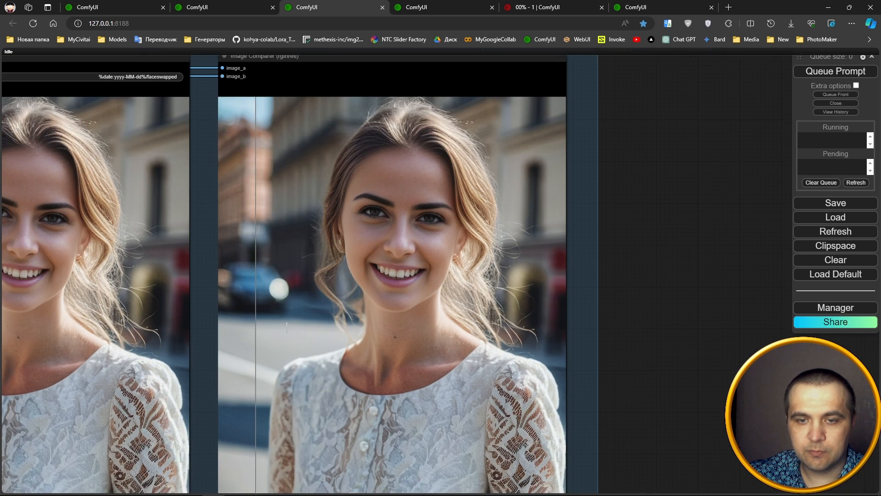
{"action": "left_click_drag", "start_coordinate": [287, 327], "coordinate": [350, 314]}
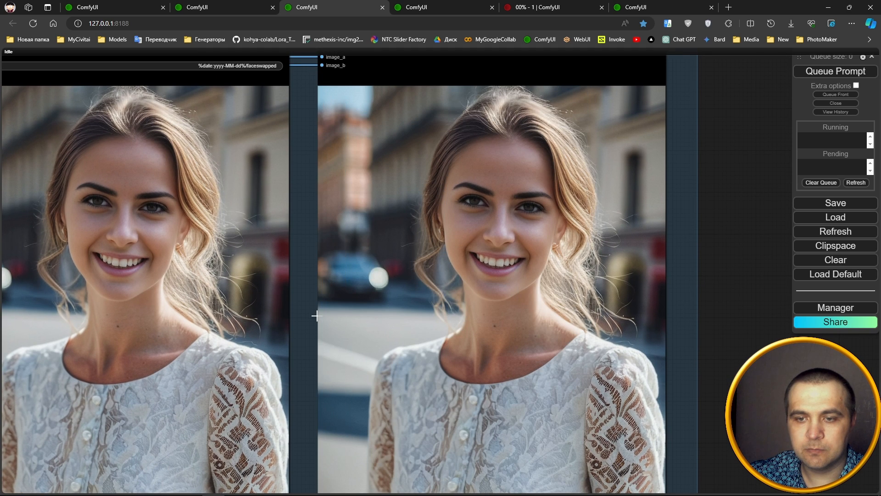
{"action": "scroll", "coordinate": [365, 312], "scroll_direction": "down", "scroll_amount": 1}
{"action": "scroll", "coordinate": [368, 312], "scroll_direction": "down", "scroll_amount": 10}
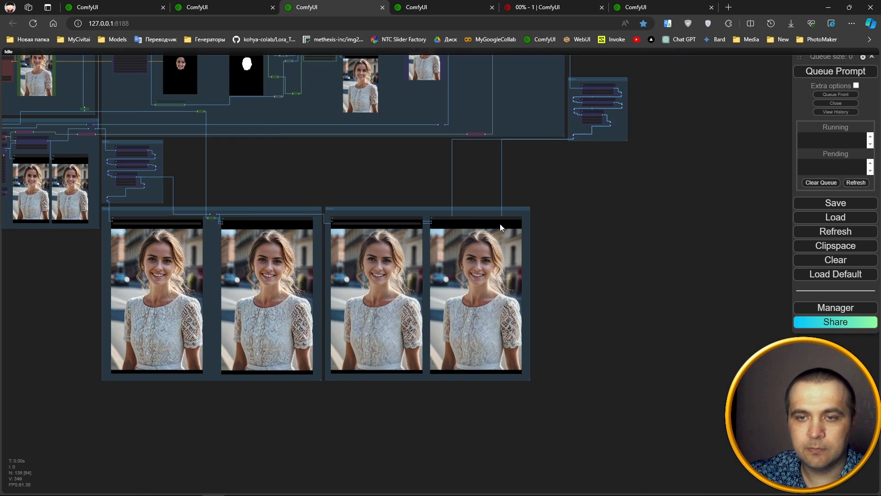
{"action": "left_click_drag", "start_coordinate": [371, 186], "coordinate": [615, 280]}
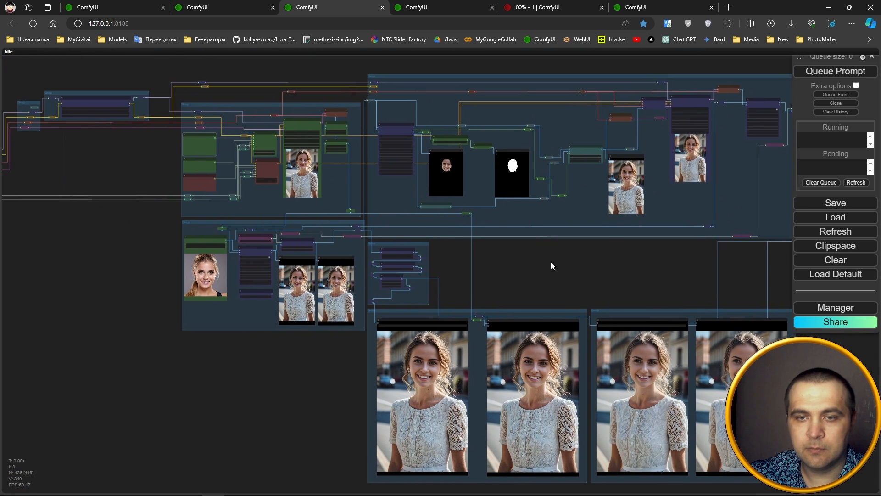
{"action": "scroll", "coordinate": [551, 262], "scroll_direction": "down", "scroll_amount": 2}
{"action": "scroll", "coordinate": [485, 129], "scroll_direction": "up", "scroll_amount": 1}
{"action": "scroll", "coordinate": [459, 168], "scroll_direction": "up", "scroll_amount": 12}
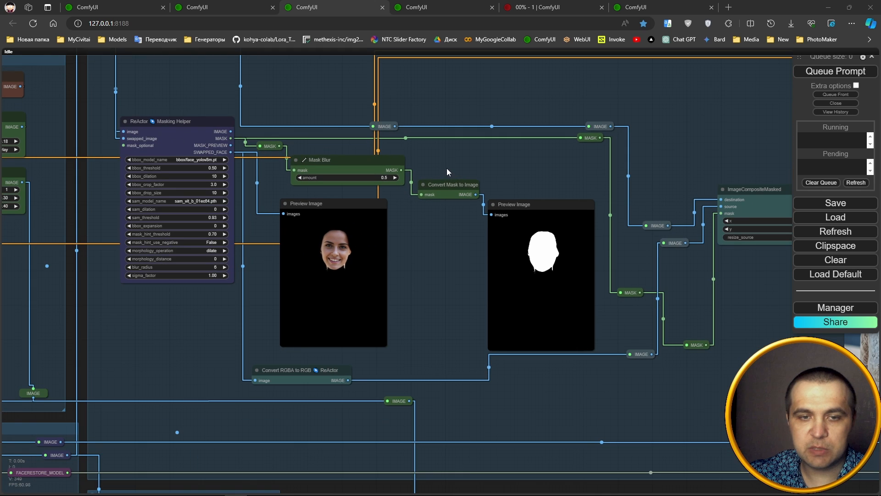
Inspect the ReActor Masking Helper node's image inputs, mask outputs and parameters up close
{"action": "left_click_drag", "start_coordinate": [447, 168], "coordinate": [487, 197]}
{"action": "scroll", "coordinate": [399, 193], "scroll_direction": "up", "scroll_amount": 2}
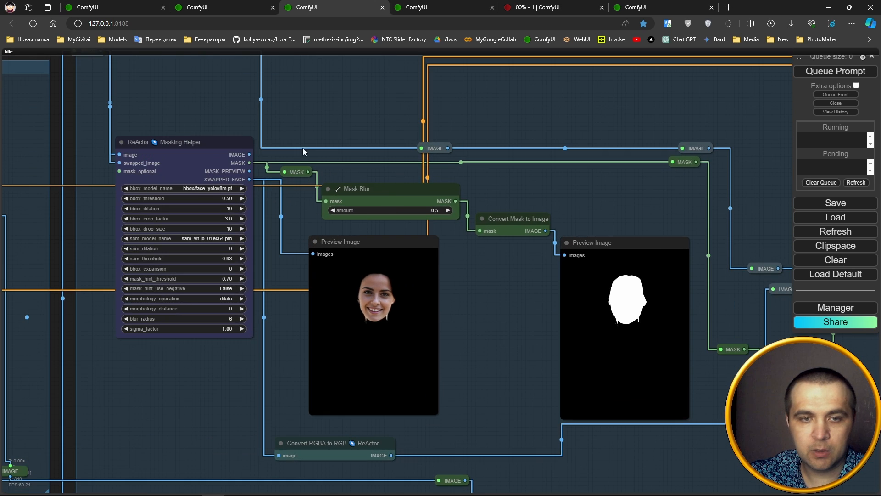
{"action": "left_click_drag", "start_coordinate": [240, 128], "coordinate": [484, 189]}
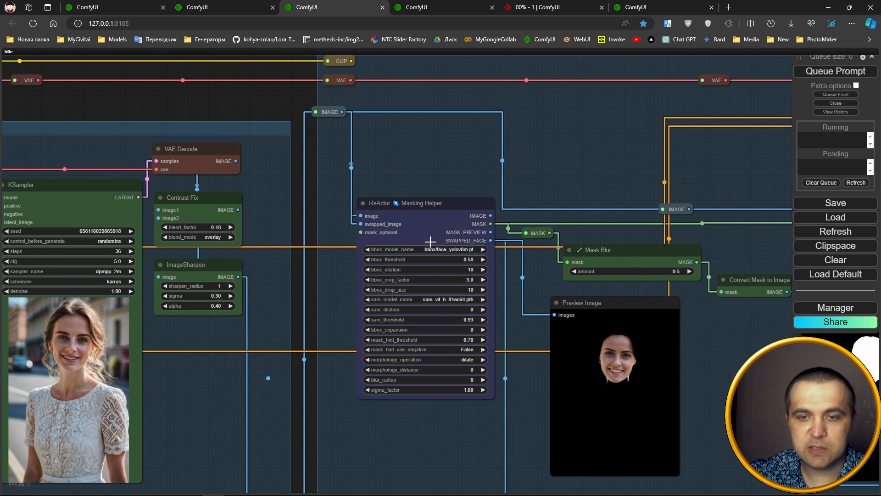
{"action": "scroll", "coordinate": [466, 254], "scroll_direction": "up", "scroll_amount": 3}
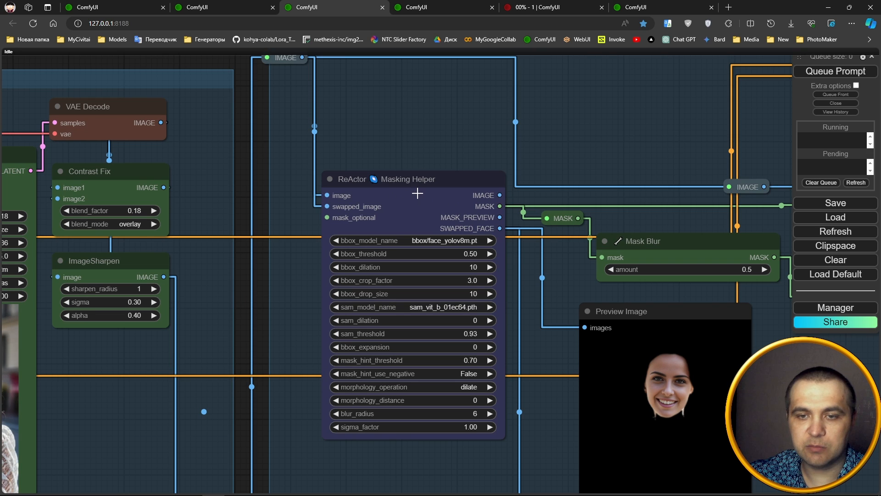
{"action": "scroll", "coordinate": [409, 184], "scroll_direction": "down", "scroll_amount": 1}
{"action": "left_click_drag", "start_coordinate": [497, 194], "coordinate": [466, 118]}
{"action": "scroll", "coordinate": [448, 147], "scroll_direction": "up", "scroll_amount": 3}
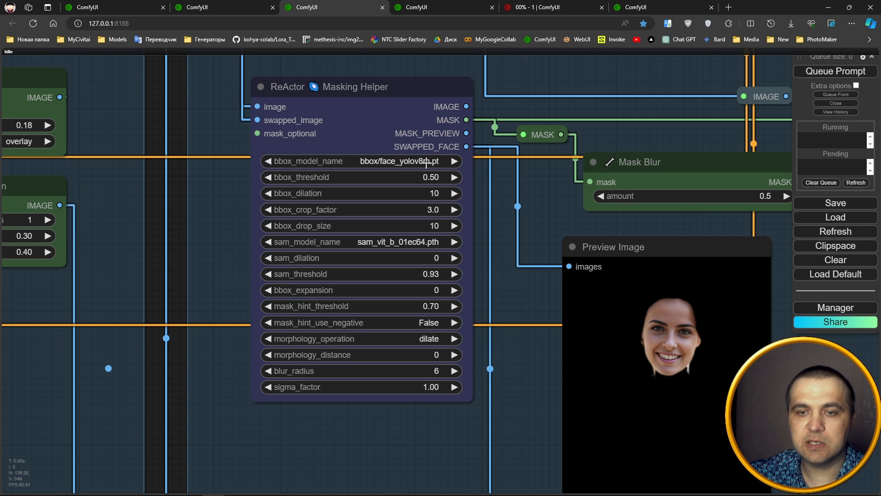
Review the available bbox_model_name and sam_model_name options of the ReActor Masking Helper, keeping the current models
{"action": "left_click_drag", "start_coordinate": [478, 167], "coordinate": [370, 167]}
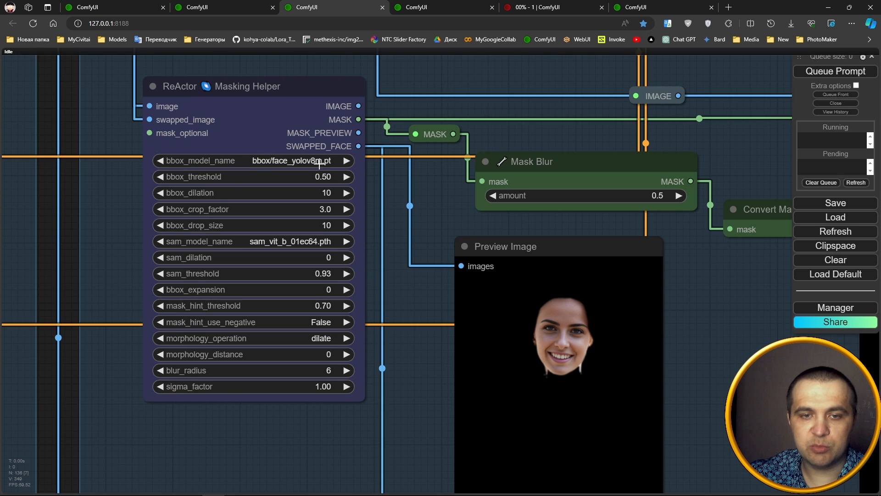
{"action": "left_click", "coordinate": [296, 160]}
{"action": "left_click", "coordinate": [246, 159]}
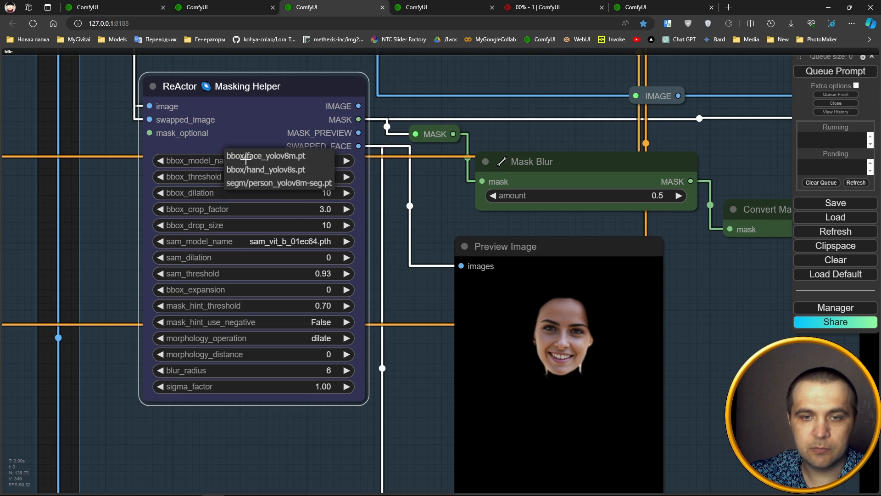
{"action": "left_click", "coordinate": [419, 211]}
{"action": "scroll", "coordinate": [258, 274], "scroll_direction": "up", "scroll_amount": 1}
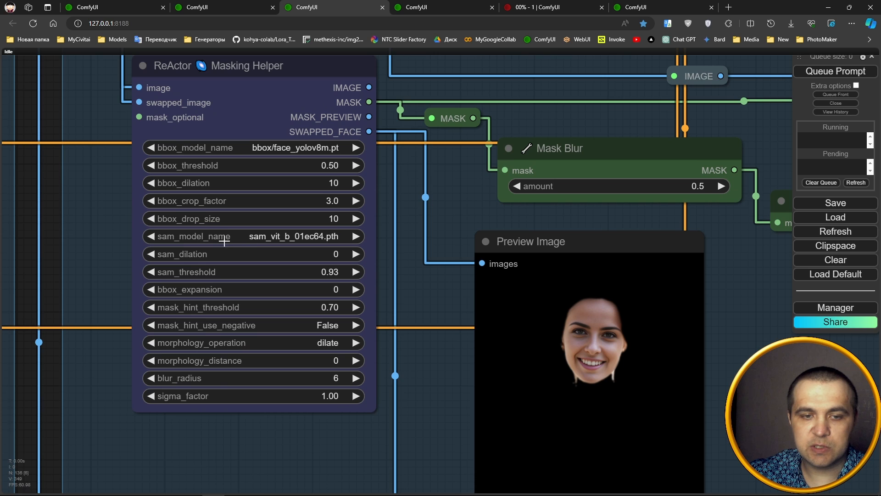
{"action": "left_click", "coordinate": [293, 236]}
{"action": "left_click", "coordinate": [551, 216]}
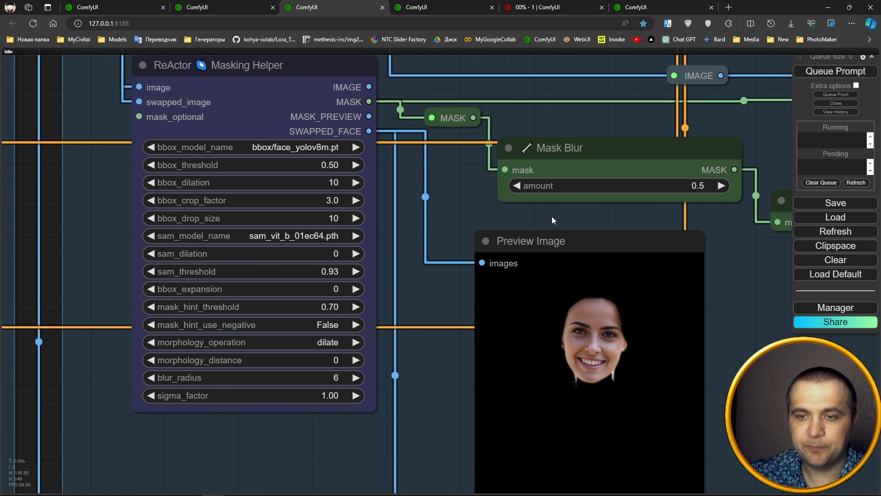
Examine the Masking Helper's swapped face preview and blurred mask preview against its threshold, dilation and blur settings
{"action": "scroll", "coordinate": [552, 216], "scroll_direction": "down", "scroll_amount": 2}
{"action": "left_click_drag", "start_coordinate": [669, 216], "coordinate": [412, 204]}
{"action": "scroll", "coordinate": [387, 208], "scroll_direction": "down", "scroll_amount": 1}
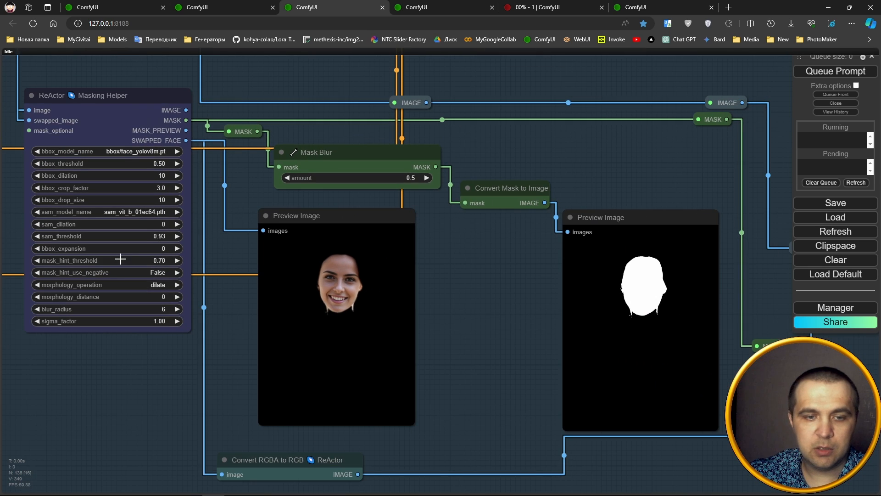
{"action": "scroll", "coordinate": [120, 259], "scroll_direction": "up", "scroll_amount": 2}
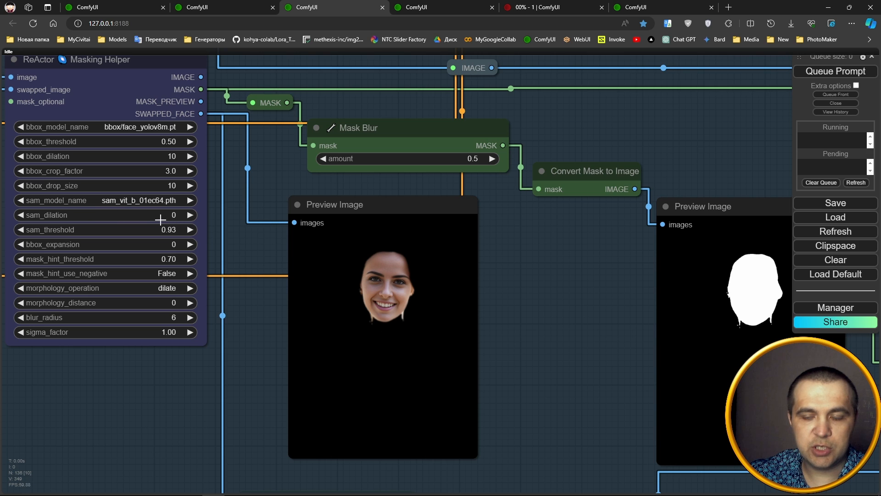
{"action": "left_click_drag", "start_coordinate": [605, 297], "coordinate": [429, 272]}
{"action": "scroll", "coordinate": [583, 273], "scroll_direction": "up", "scroll_amount": 2}
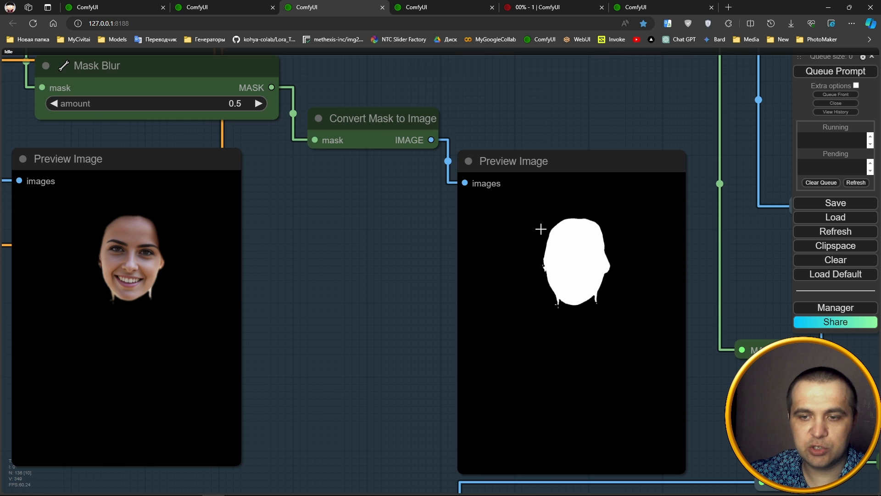
{"action": "scroll", "coordinate": [567, 230], "scroll_direction": "down", "scroll_amount": 8}
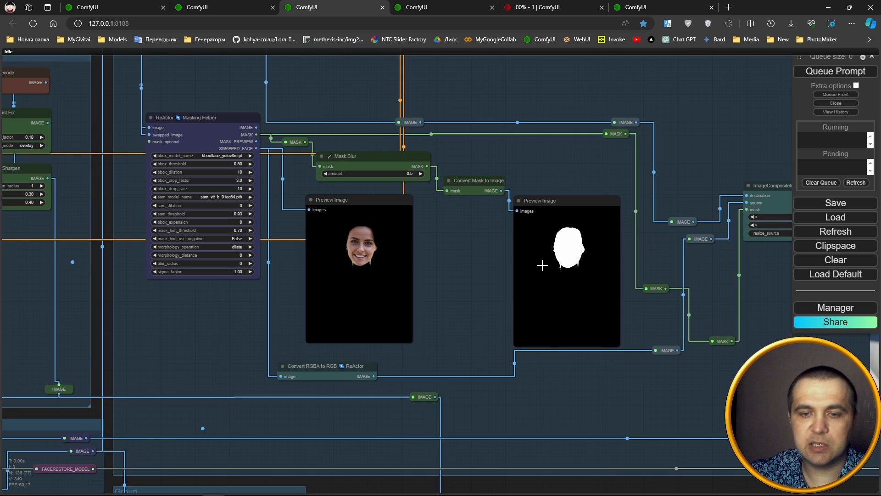
{"action": "scroll", "coordinate": [467, 281], "scroll_direction": "up", "scroll_amount": 3}
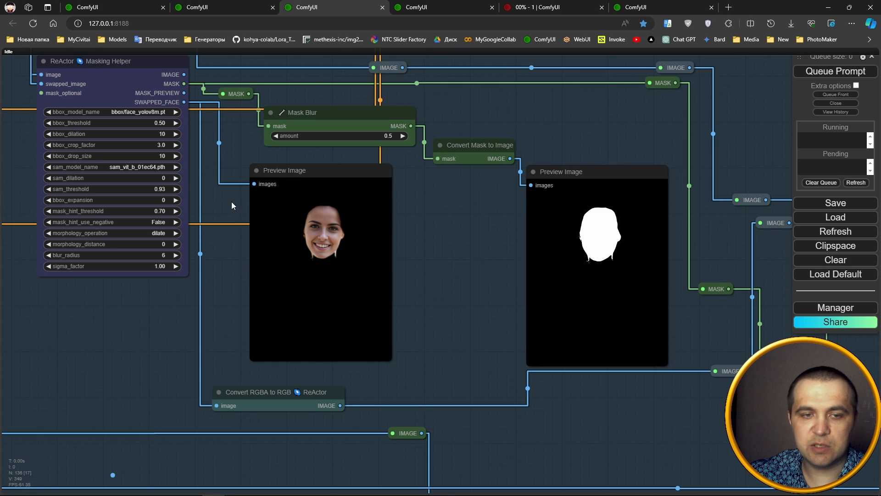
{"action": "scroll", "coordinate": [232, 205], "scroll_direction": "up", "scroll_amount": 1}
{"action": "left_click_drag", "start_coordinate": [188, 197], "coordinate": [281, 249]}
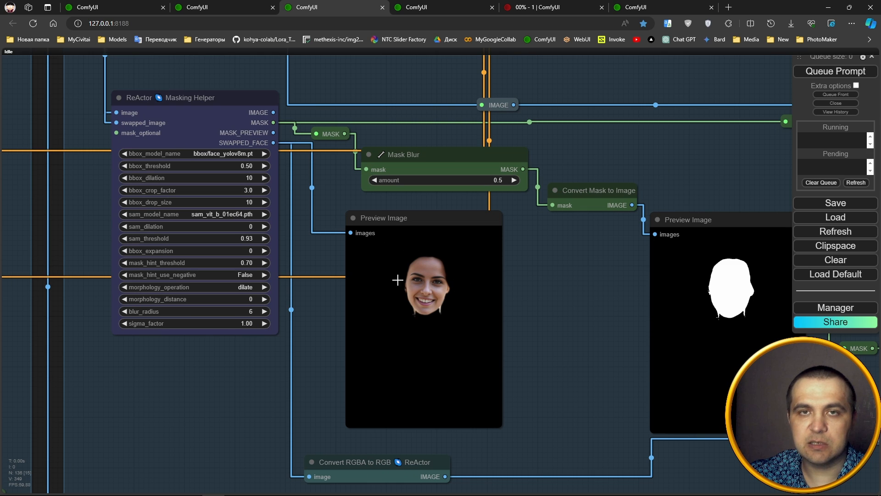
Trace the masked face through ImageCompositeMasked, VAE Encode and InstructPixToPixConditioning to the KSampler (Advanced) preview
{"action": "scroll", "coordinate": [422, 275], "scroll_direction": "down", "scroll_amount": 4}
{"action": "left_click_drag", "start_coordinate": [756, 242], "coordinate": [415, 249]}
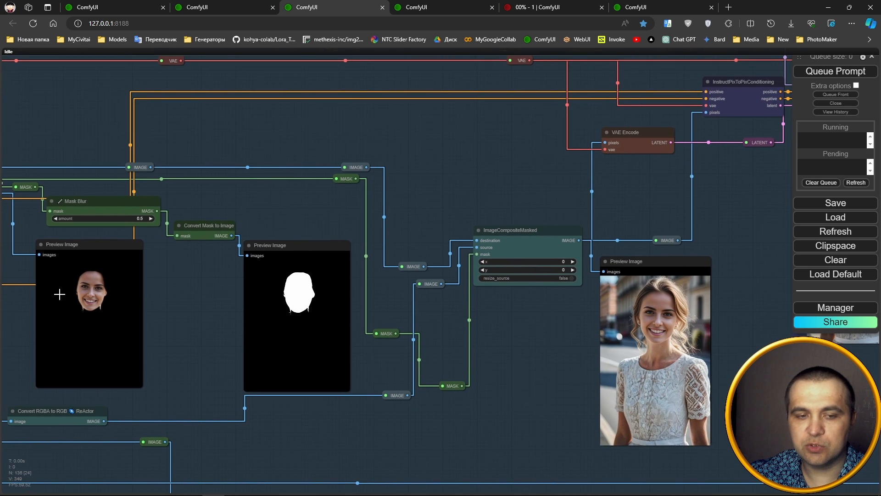
{"action": "left_click_drag", "start_coordinate": [620, 222], "coordinate": [310, 250]}
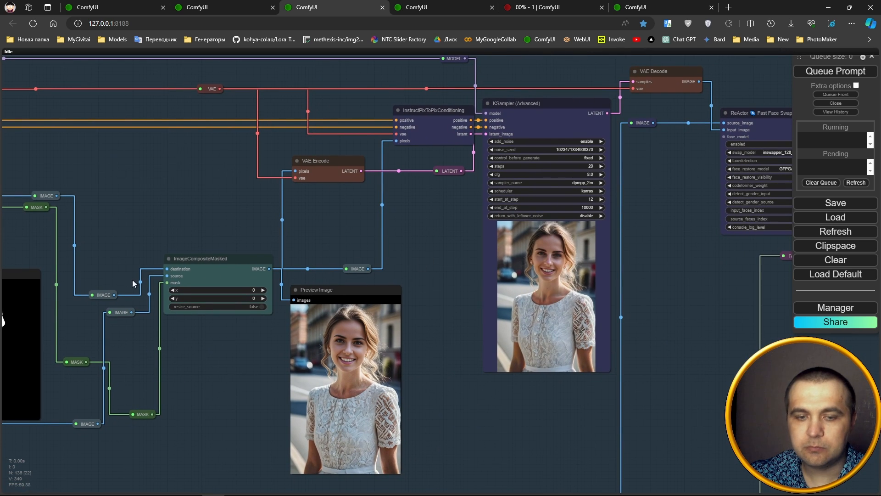
{"action": "scroll", "coordinate": [541, 202], "scroll_direction": "down", "scroll_amount": 2}
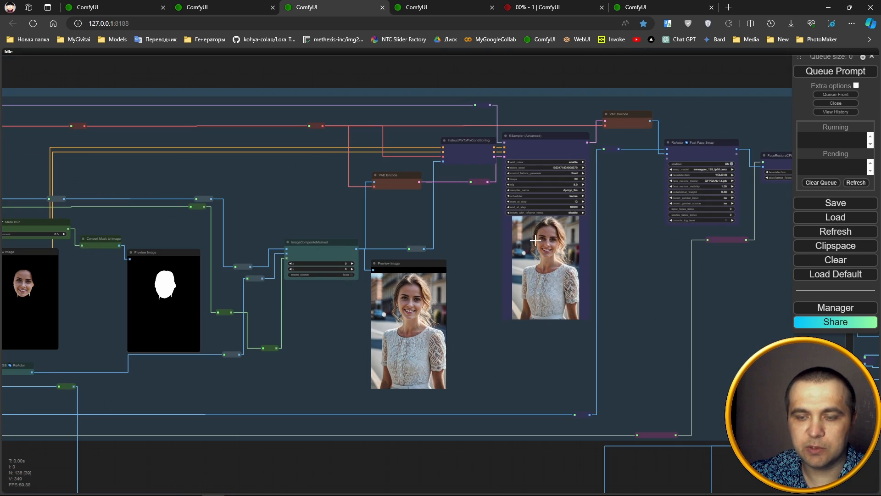
Compare the face and mask previews with the ImageCompositeMasked result before resampling
{"action": "scroll", "coordinate": [133, 278], "scroll_direction": "down", "scroll_amount": 1}
{"action": "left_click_drag", "start_coordinate": [45, 267], "coordinate": [217, 198]}
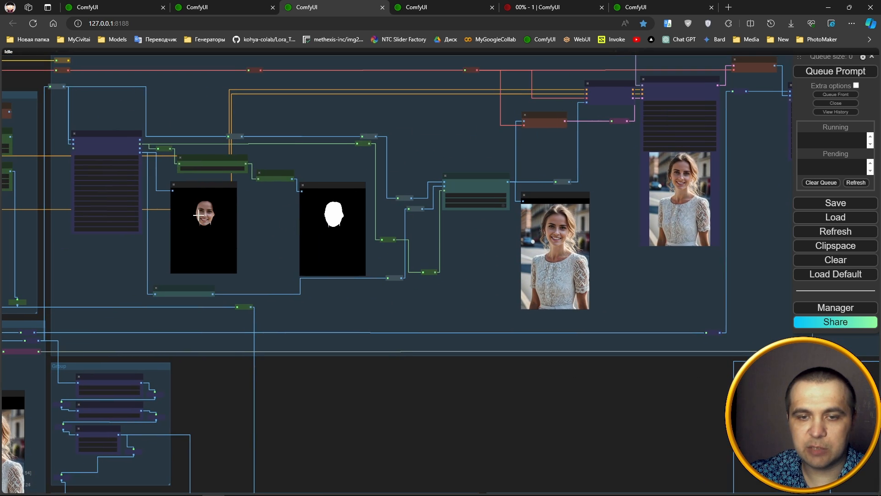
{"action": "scroll", "coordinate": [436, 263], "scroll_direction": "up", "scroll_amount": 3}
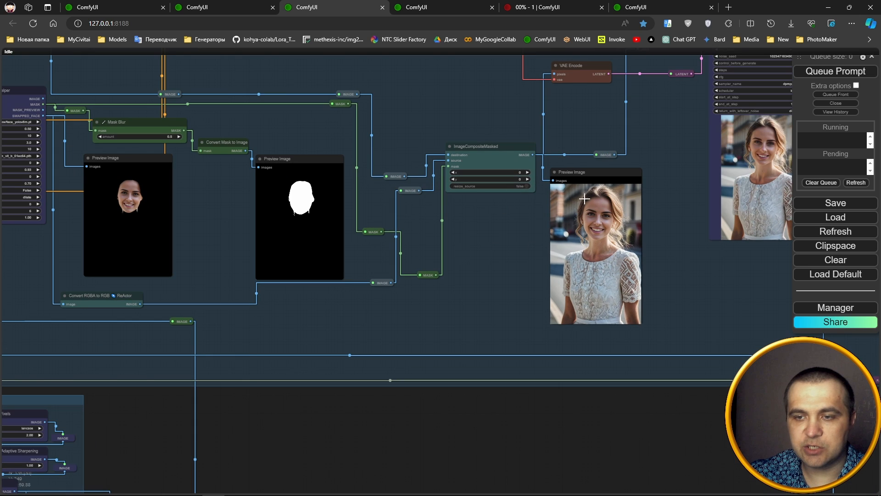
{"action": "left_click_drag", "start_coordinate": [753, 136], "coordinate": [713, 142]}
{"action": "scroll", "coordinate": [477, 188], "scroll_direction": "down", "scroll_amount": 4}
{"action": "left_click_drag", "start_coordinate": [574, 360], "coordinate": [471, 44]}
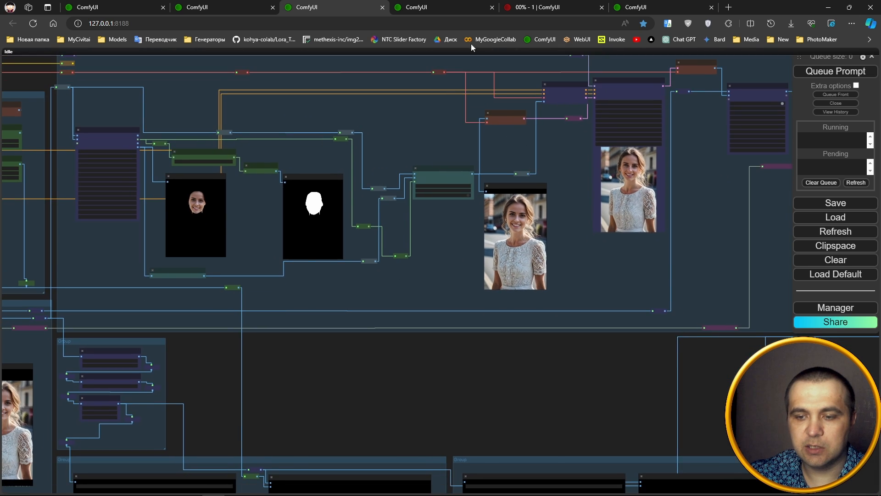
Compare the resampled face details in the second output group's Image Comparer once more
{"action": "scroll", "coordinate": [734, 293], "scroll_direction": "up", "scroll_amount": 8}
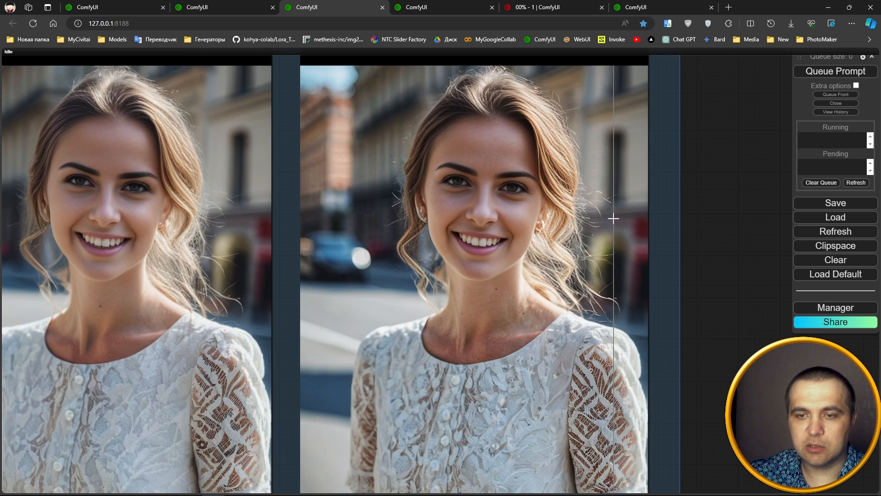
{"action": "scroll", "coordinate": [647, 217], "scroll_direction": "up", "scroll_amount": 4}
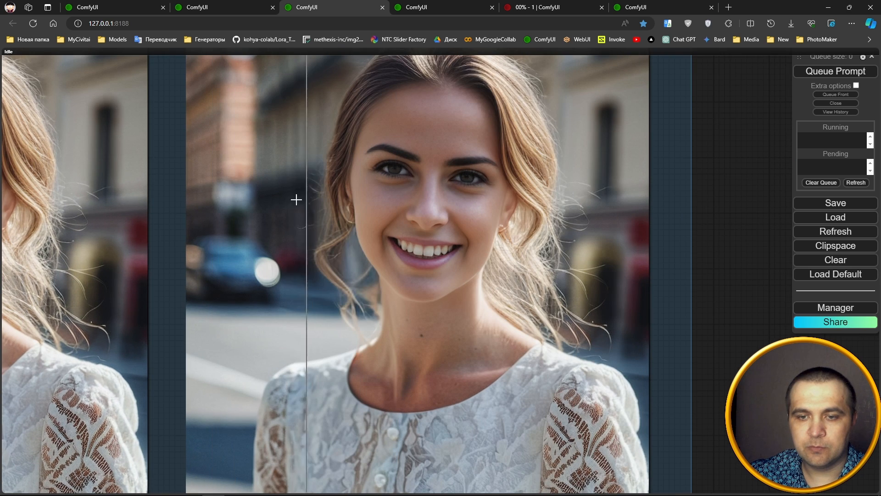
{"action": "scroll", "coordinate": [313, 196], "scroll_direction": "down", "scroll_amount": 10}
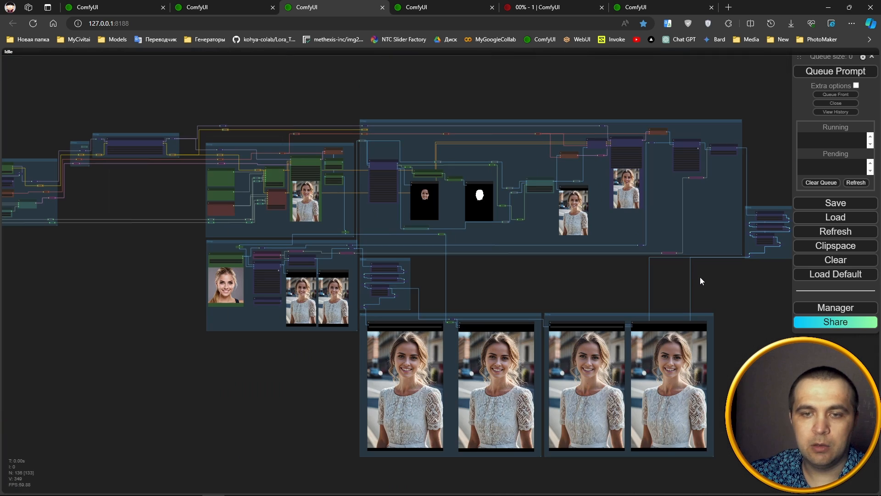
Queue a new generation with the complete masked face swap workflow
{"action": "scroll", "coordinate": [700, 276], "scroll_direction": "down", "scroll_amount": 1}
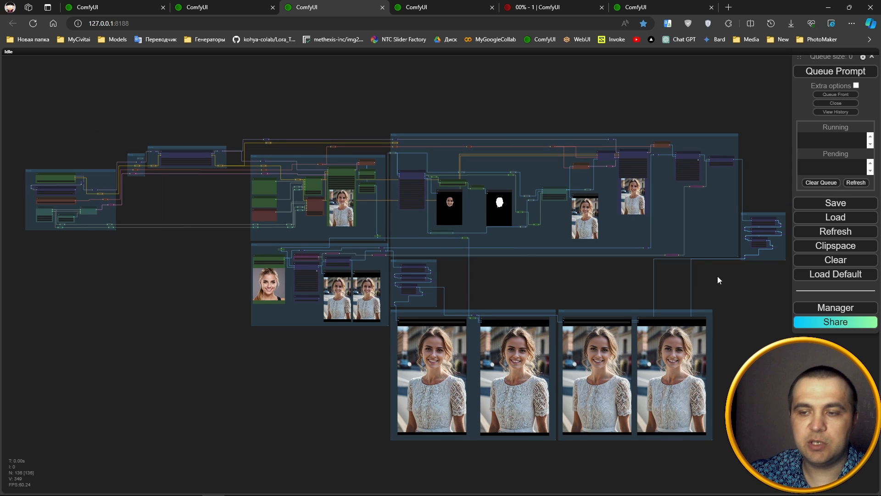
{"action": "left_click_drag", "start_coordinate": [717, 275], "coordinate": [710, 247]}
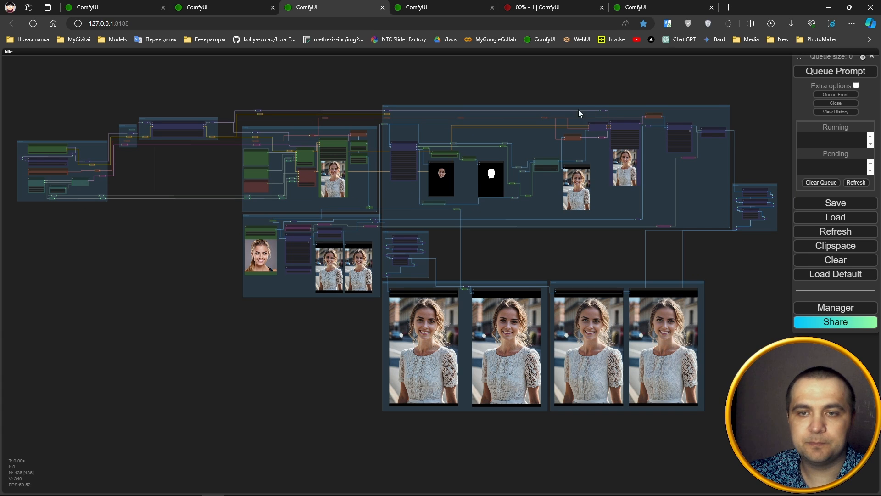
{"action": "left_click_drag", "start_coordinate": [713, 250], "coordinate": [721, 278]}
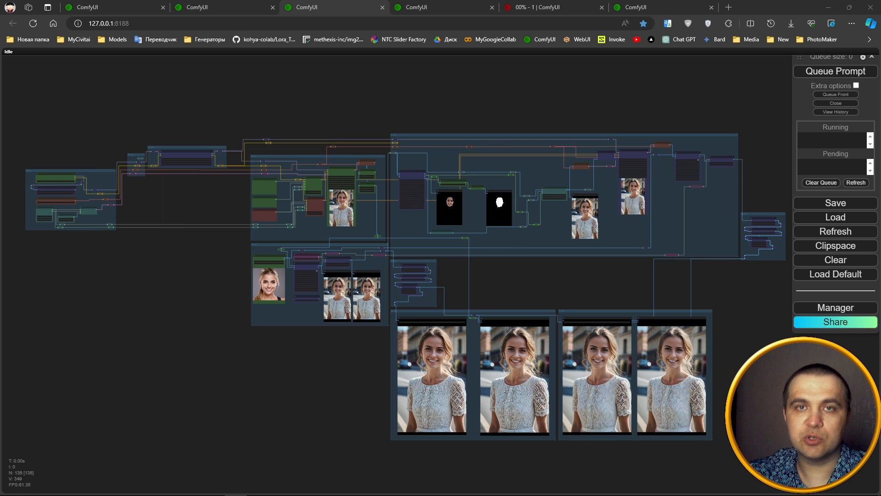
{"action": "scroll", "coordinate": [421, 191], "scroll_direction": "up", "scroll_amount": 9}
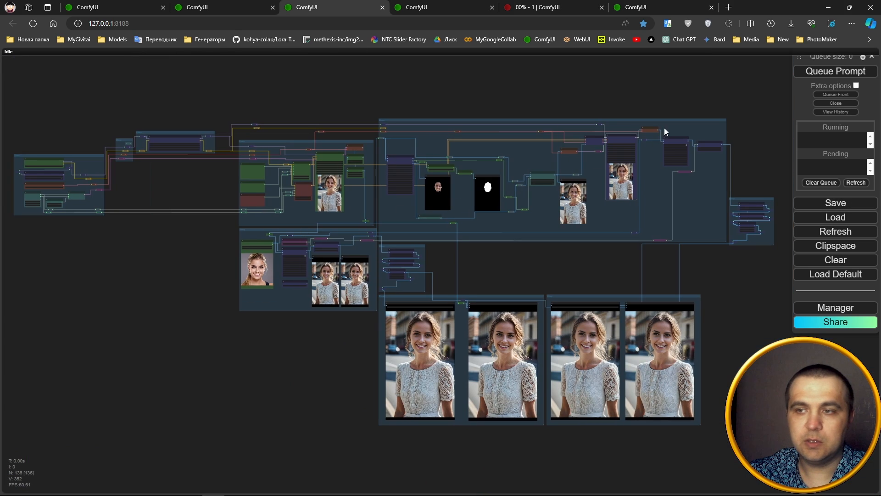
{"action": "left_click", "coordinate": [857, 71]}
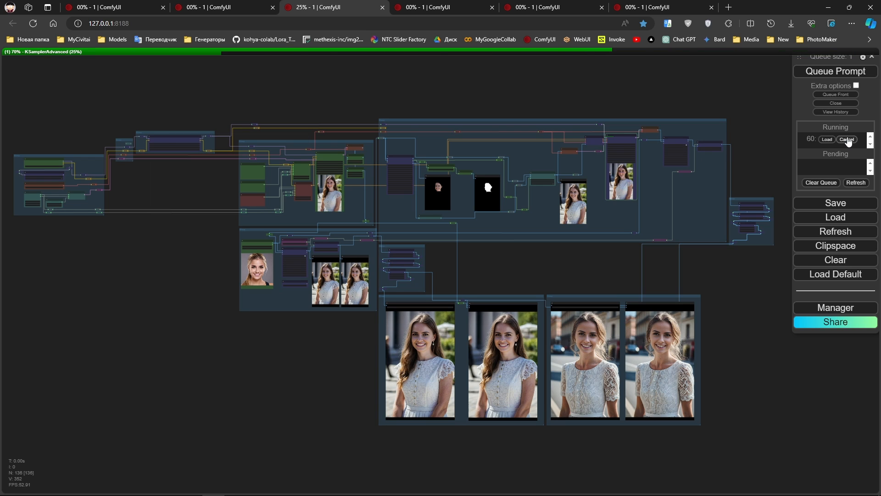
{"action": "left_click", "coordinate": [847, 140]}
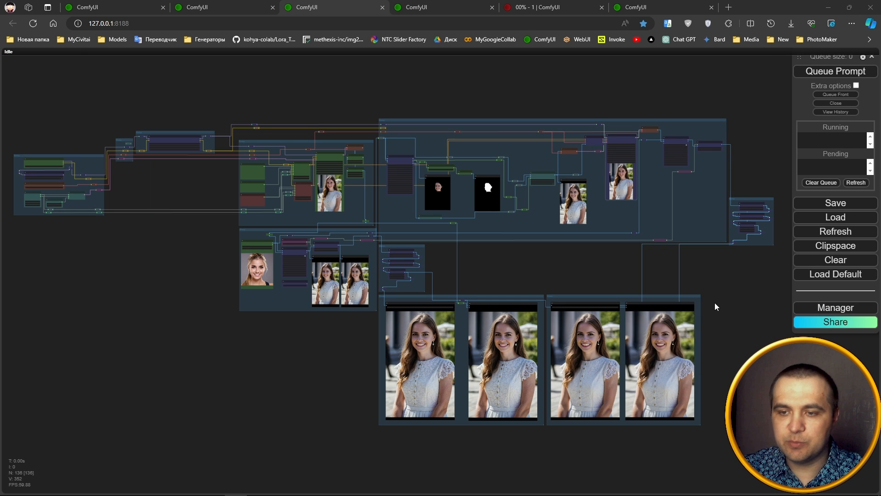
Compare the swapped face with the original in the first output group's Image Comparer
{"action": "scroll", "coordinate": [714, 367], "scroll_direction": "up", "scroll_amount": 6}
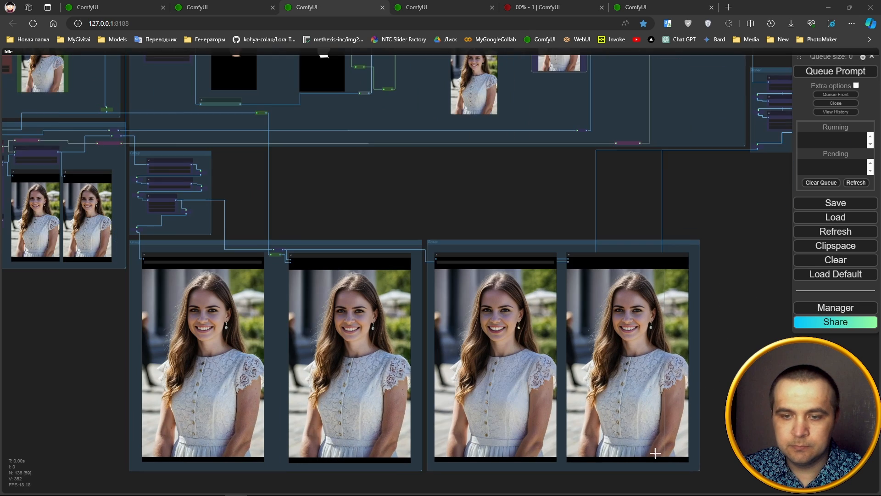
{"action": "scroll", "coordinate": [446, 473], "scroll_direction": "up", "scroll_amount": 4}
{"action": "left_click_drag", "start_coordinate": [313, 464], "coordinate": [446, 454]}
{"action": "scroll", "coordinate": [408, 454], "scroll_direction": "up", "scroll_amount": 4}
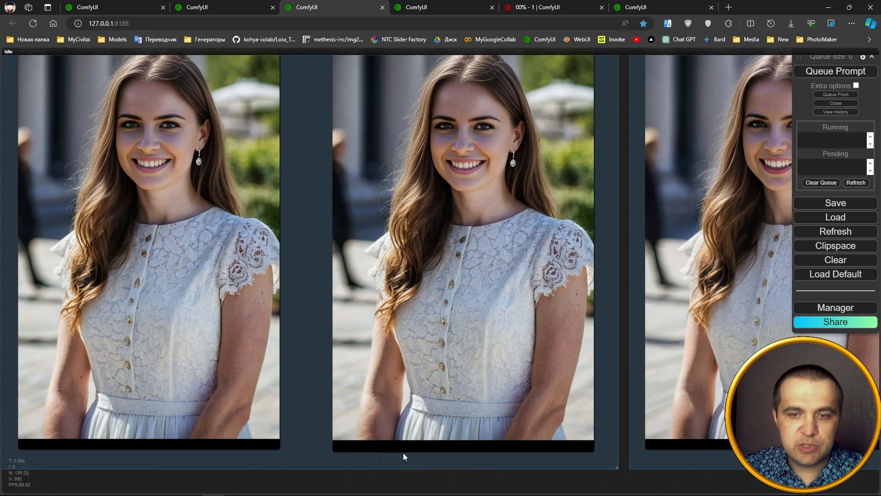
{"action": "left_click_drag", "start_coordinate": [528, 257], "coordinate": [629, 407]}
{"action": "scroll", "coordinate": [602, 348], "scroll_direction": "up", "scroll_amount": 5}
{"action": "left_click_drag", "start_coordinate": [617, 274], "coordinate": [623, 318]}
{"action": "scroll", "coordinate": [358, 285], "scroll_direction": "down", "scroll_amount": 3}
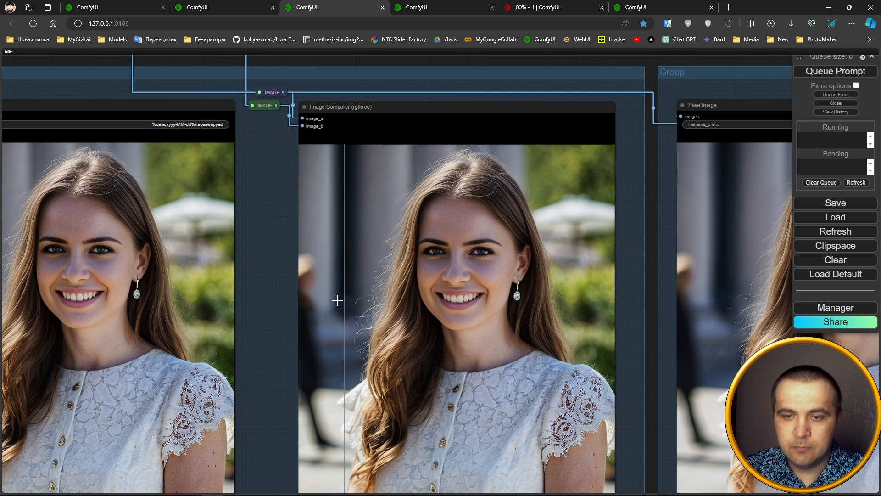
Review the ReActor Fast Face Swap group and the sharpening group that feed the first output group
{"action": "scroll", "coordinate": [342, 298], "scroll_direction": "down", "scroll_amount": 2}
{"action": "scroll", "coordinate": [350, 296], "scroll_direction": "down", "scroll_amount": 3}
{"action": "left_click_drag", "start_coordinate": [384, 287], "coordinate": [711, 360]}
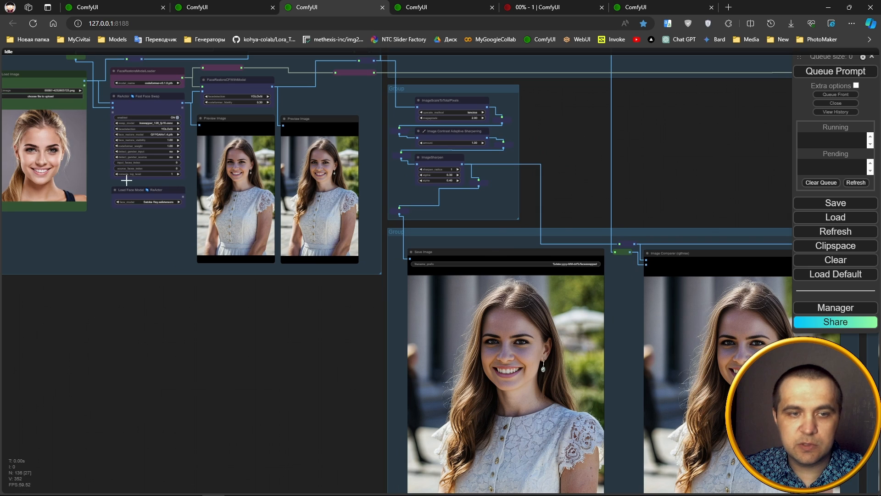
Compare the resampled face and earring in the second output group's Image Comparer
{"action": "left_click_drag", "start_coordinate": [683, 190], "coordinate": [376, 73]}
{"action": "left_click_drag", "start_coordinate": [618, 77], "coordinate": [332, 89]}
{"action": "scroll", "coordinate": [665, 107], "scroll_direction": "up", "scroll_amount": 3}
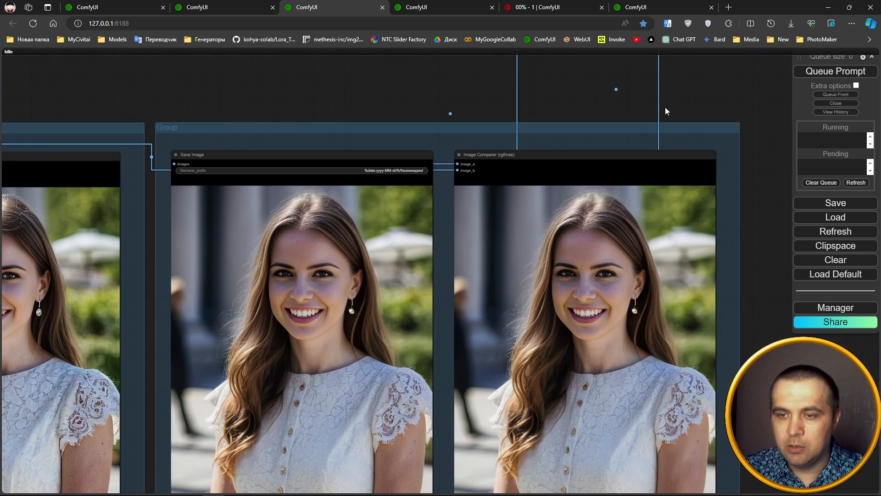
{"action": "left_click_drag", "start_coordinate": [767, 267], "coordinate": [726, 164]}
{"action": "scroll", "coordinate": [725, 163], "scroll_direction": "up", "scroll_amount": 4}
{"action": "left_click_drag", "start_coordinate": [681, 205], "coordinate": [716, 277]}
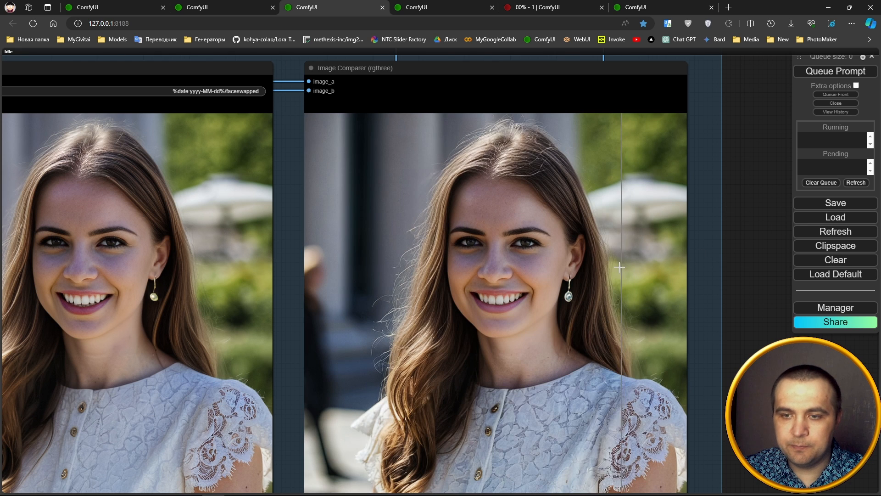
{"action": "scroll", "coordinate": [619, 269], "scroll_direction": "up", "scroll_amount": 3}
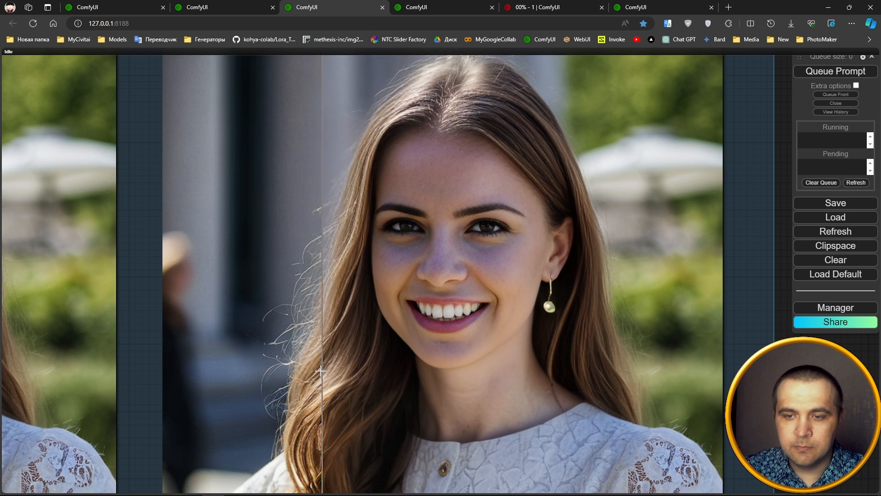
Compare the hair, lace dress and arm details in the second output group's Image Comparer
{"action": "left_click_drag", "start_coordinate": [334, 354], "coordinate": [331, 254]}
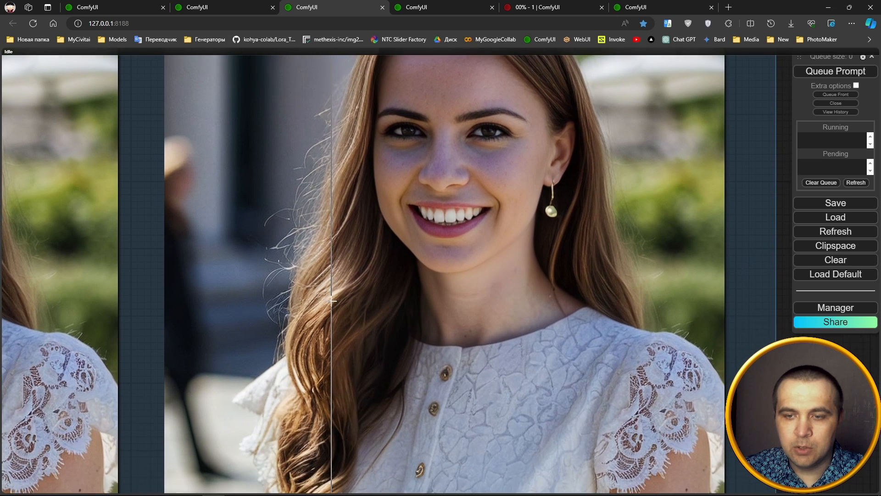
{"action": "scroll", "coordinate": [336, 254], "scroll_direction": "down", "scroll_amount": 4}
{"action": "left_click_drag", "start_coordinate": [398, 327], "coordinate": [415, 224]}
{"action": "scroll", "coordinate": [431, 280], "scroll_direction": "up", "scroll_amount": 6}
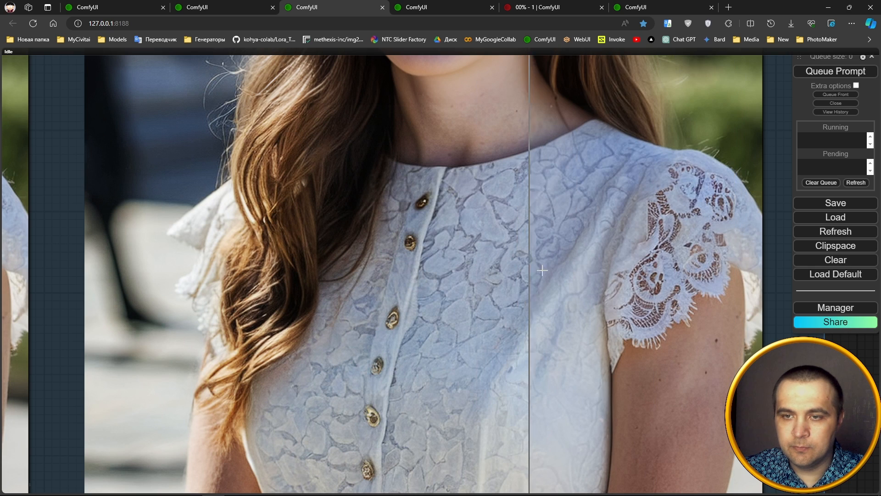
{"action": "scroll", "coordinate": [565, 267], "scroll_direction": "down", "scroll_amount": 3}
{"action": "left_click_drag", "start_coordinate": [600, 269], "coordinate": [576, 117]}
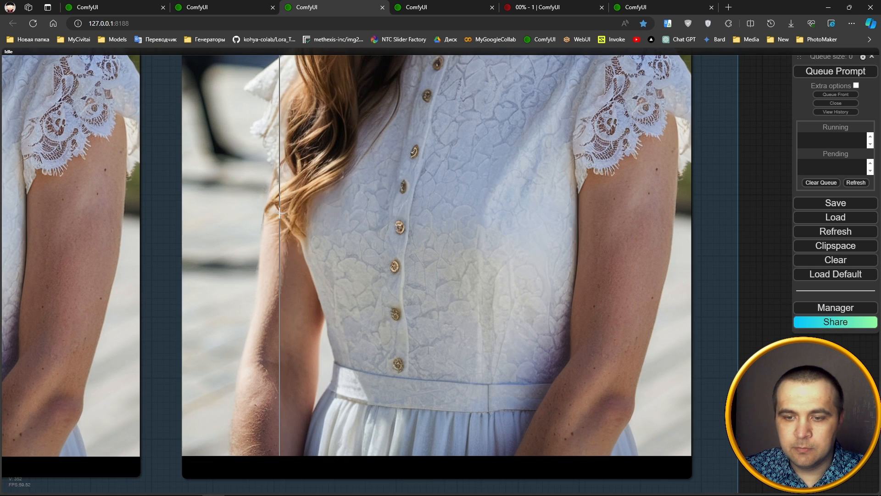
Review both output groups side by side within the overall masked face swap workflow
{"action": "scroll", "coordinate": [328, 221], "scroll_direction": "down", "scroll_amount": 8}
{"action": "left_click_drag", "start_coordinate": [446, 131], "coordinate": [612, 317]}
{"action": "scroll", "coordinate": [613, 317], "scroll_direction": "down", "scroll_amount": 8}
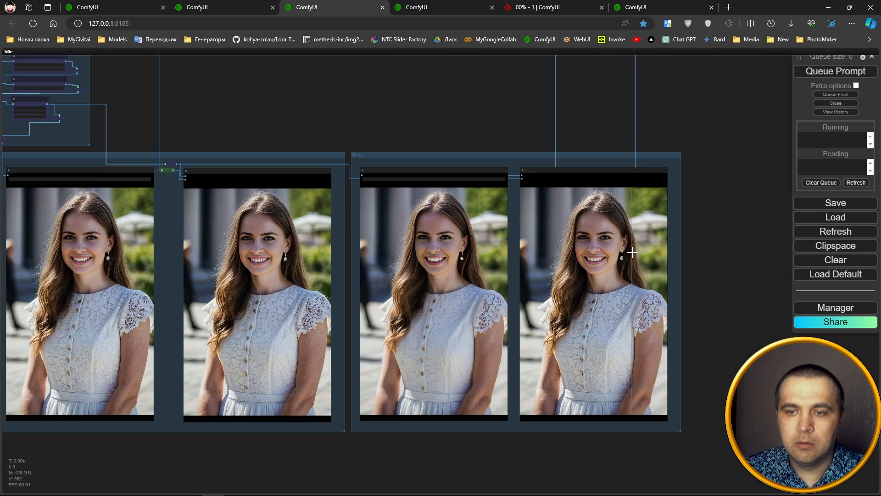
{"action": "left_click_drag", "start_coordinate": [632, 148], "coordinate": [700, 268]}
{"action": "scroll", "coordinate": [716, 202], "scroll_direction": "down", "scroll_amount": 1}
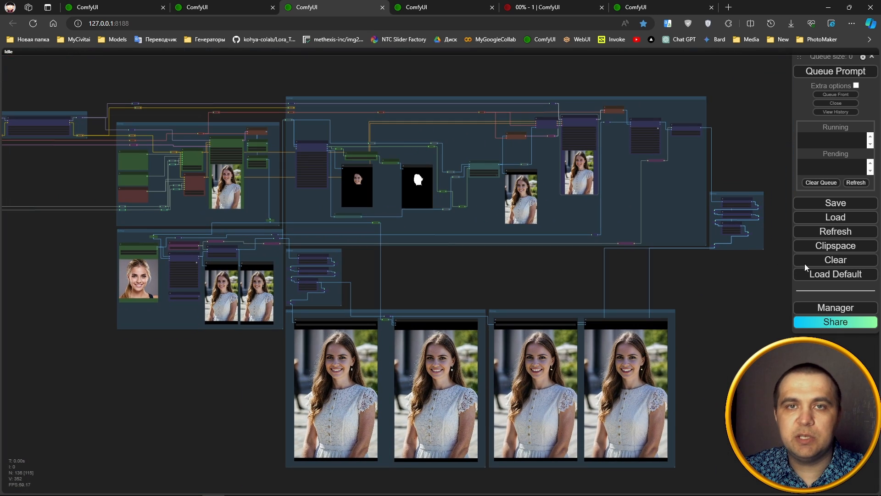